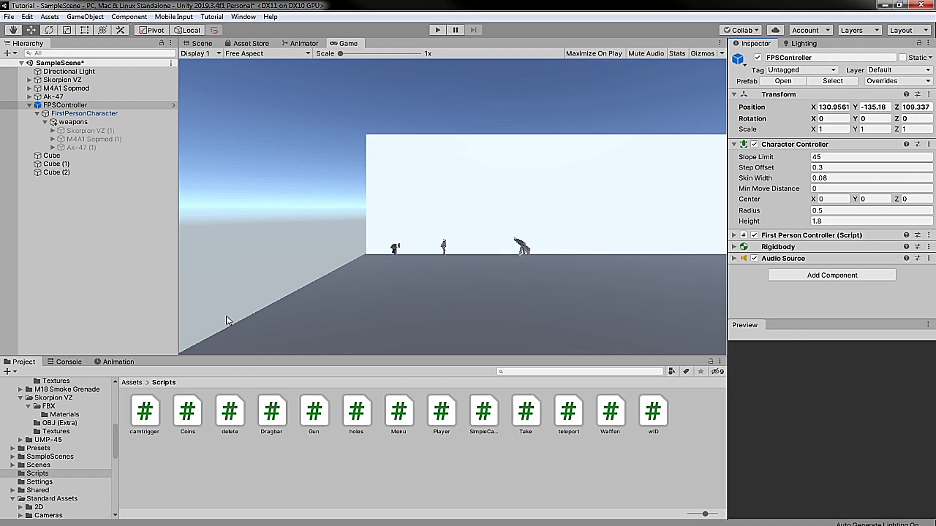
Switch to the Scene view and orbit, pan and zoom in on the three weapon pickups
{"action": "left_click", "coordinate": [200, 43]}
{"action": "left_click_drag", "start_coordinate": [249, 168], "coordinate": [534, 301], "text": "alt"}
{"action": "key", "text": "f"}
{"action": "right_click_drag", "start_coordinate": [446, 273], "coordinate": [421, 280]}
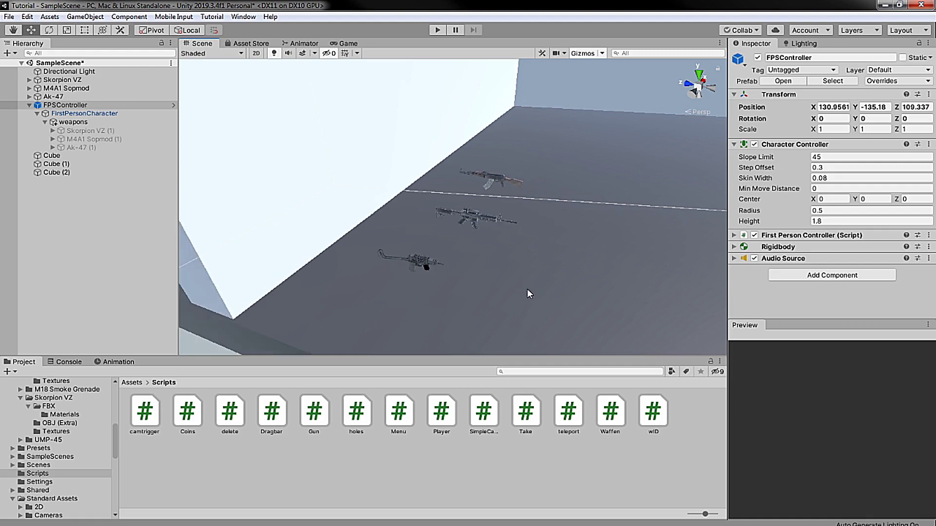
{"action": "middle_click_drag", "start_coordinate": [548, 297], "coordinate": [488, 270]}
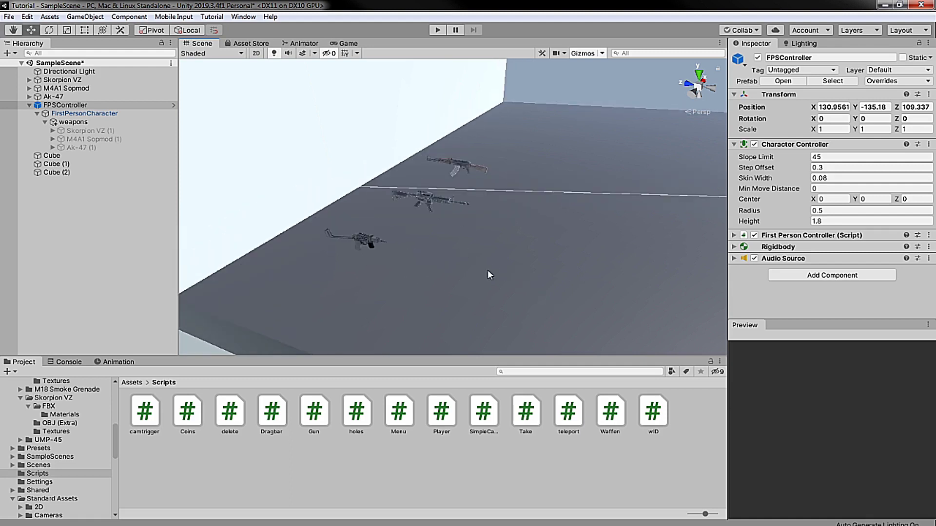
{"action": "scroll", "coordinate": [488, 274], "scroll_direction": "up", "scroll_amount": 1}
{"action": "scroll", "coordinate": [486, 276], "scroll_direction": "up", "scroll_amount": 2}
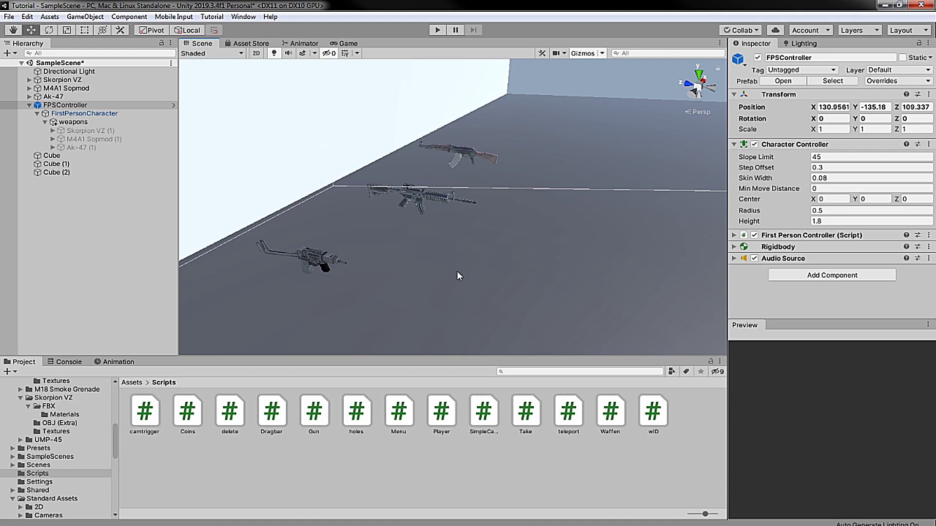
{"action": "scroll", "coordinate": [457, 271], "scroll_direction": "up", "scroll_amount": 1}
{"action": "scroll", "coordinate": [414, 283], "scroll_direction": "up", "scroll_amount": 1}
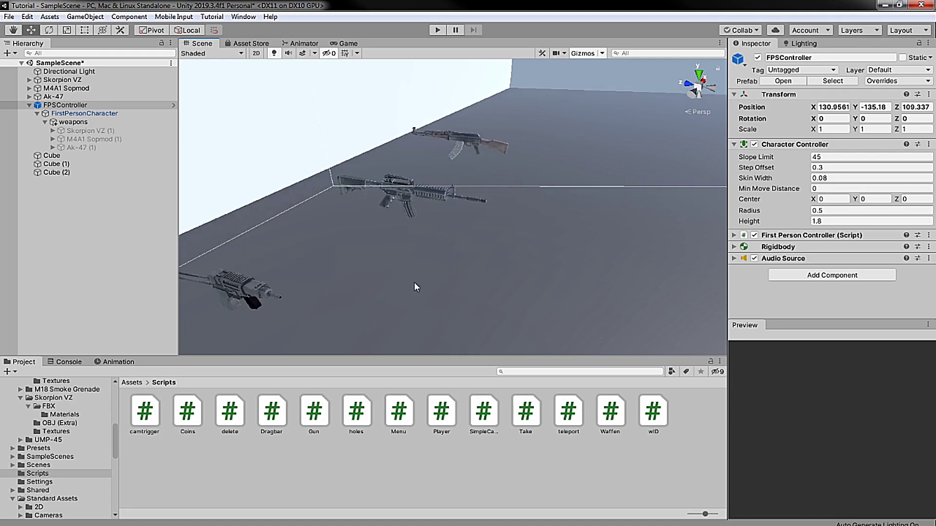
{"action": "scroll", "coordinate": [431, 285], "scroll_direction": "up", "scroll_amount": 1}
{"action": "scroll", "coordinate": [495, 269], "scroll_direction": "up", "scroll_amount": 1}
{"action": "scroll", "coordinate": [488, 273], "scroll_direction": "up", "scroll_amount": 1}
{"action": "middle_click_drag", "start_coordinate": [458, 280], "coordinate": [464, 270]}
{"action": "scroll", "coordinate": [461, 273], "scroll_direction": "down", "scroll_amount": 2}
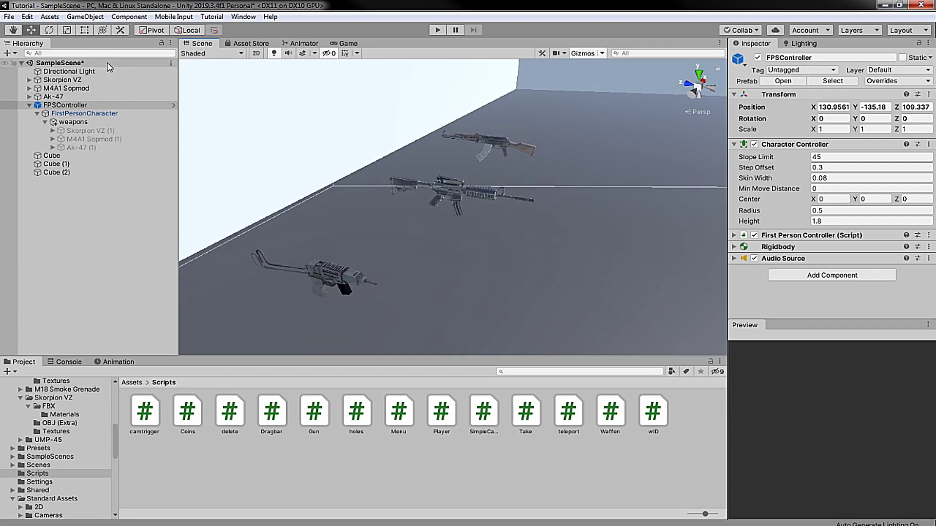
Select the Skorpion VZ and frame it up close to show its collider and wID settings
{"action": "left_click", "coordinate": [109, 80]}
{"action": "key", "text": "f"}
{"action": "left_click_drag", "start_coordinate": [473, 261], "coordinate": [483, 265], "text": "alt"}
{"action": "right_click_drag", "start_coordinate": [484, 265], "coordinate": [487, 275], "text": "alt"}
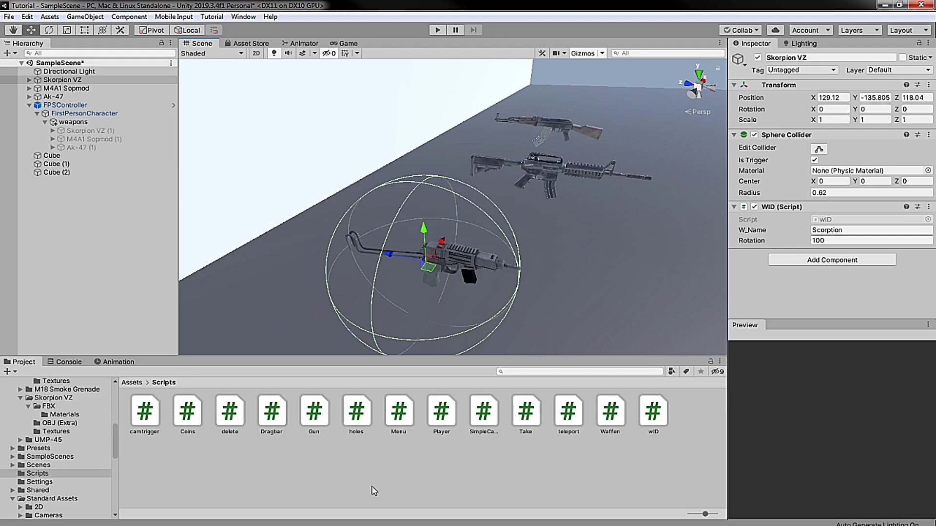
{"action": "key", "text": "alt+Tab"}
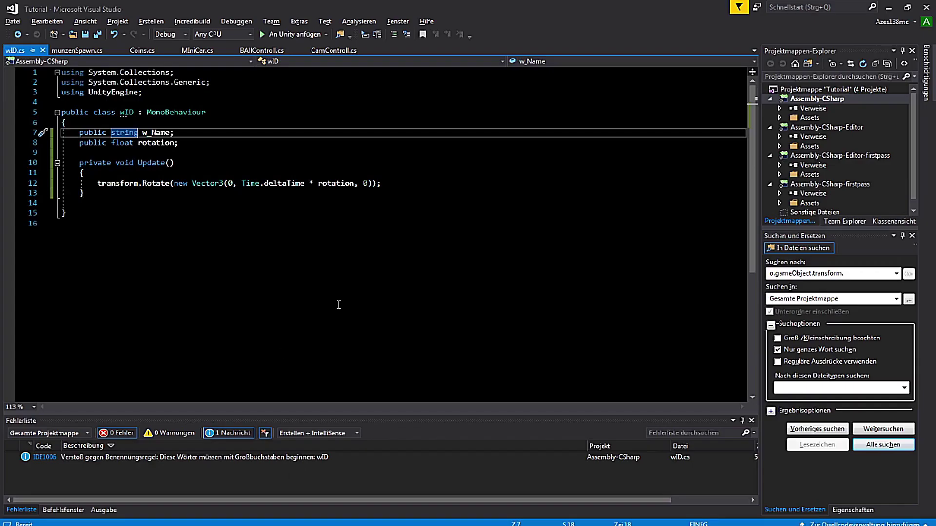
{"action": "left_click", "coordinate": [196, 138]}
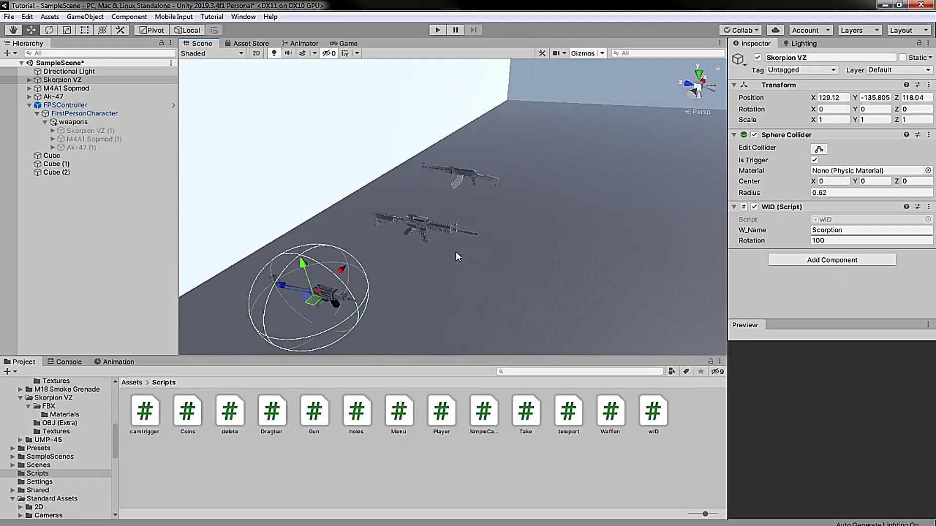
Inspect the M4A1 Sopmod, Ak-47 and FPSController objects in the Hierarchy
{"action": "right_click_drag", "start_coordinate": [535, 309], "coordinate": [454, 268]}
{"action": "left_click", "coordinate": [66, 88]}
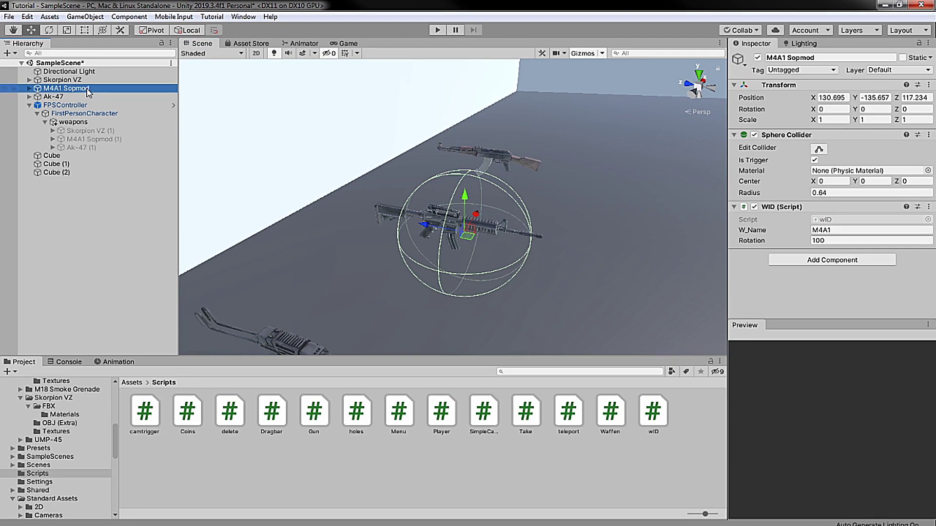
{"action": "left_click", "coordinate": [53, 97]}
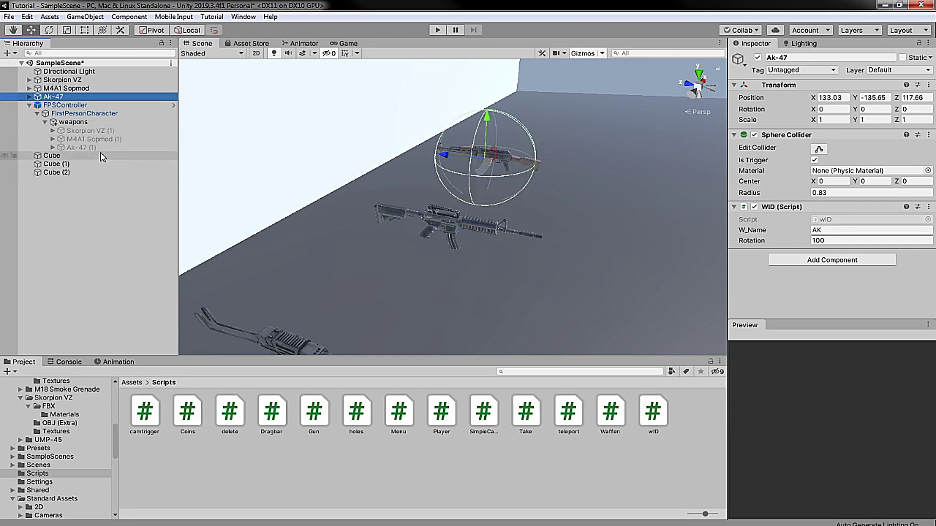
{"action": "left_click", "coordinate": [91, 106]}
Create a new C# script named Weapons in the Scripts folder
{"action": "right_click", "coordinate": [478, 475]}
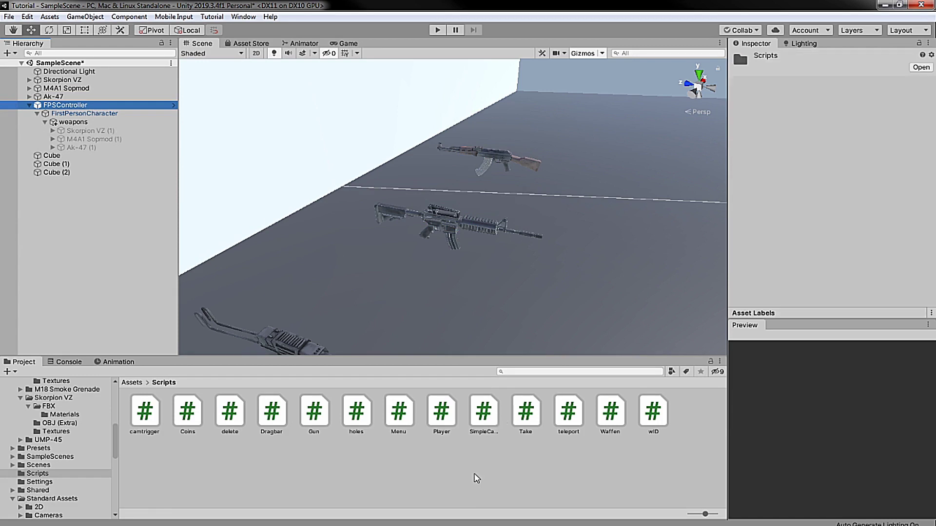
{"action": "mouse_move", "coordinate": [536, 209]}
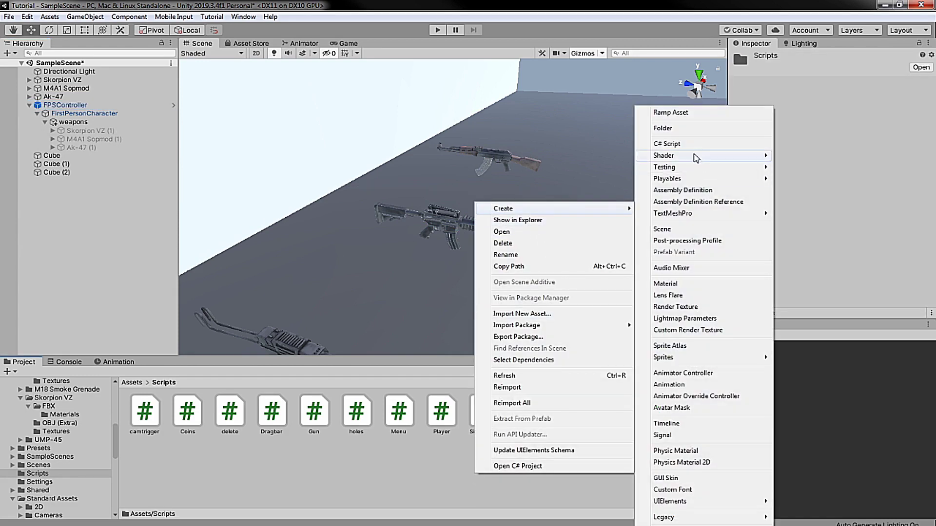
{"action": "left_click", "coordinate": [681, 147]}
{"action": "type", "text": "Weapons"}
{"action": "key", "text": "Return"}
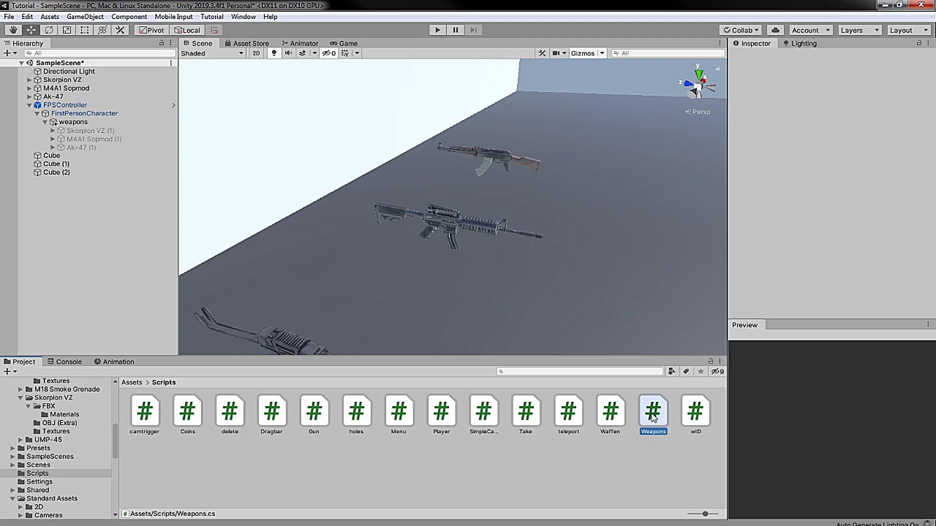
Open Weapons.cs, accept line-ending normalization, and add the field public GameObject g_AK
{"action": "double_click", "coordinate": [653, 413]}
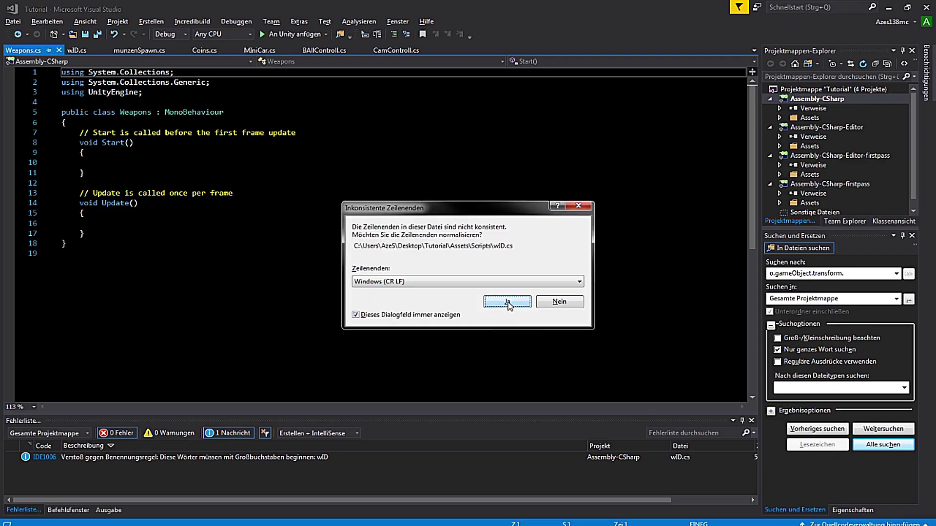
{"action": "left_click", "coordinate": [510, 303]}
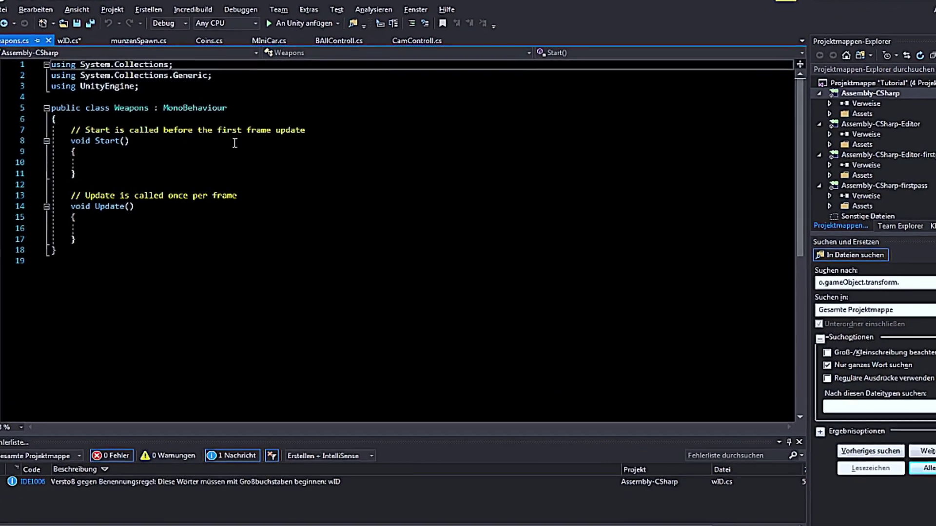
{"action": "left_click", "coordinate": [159, 125]}
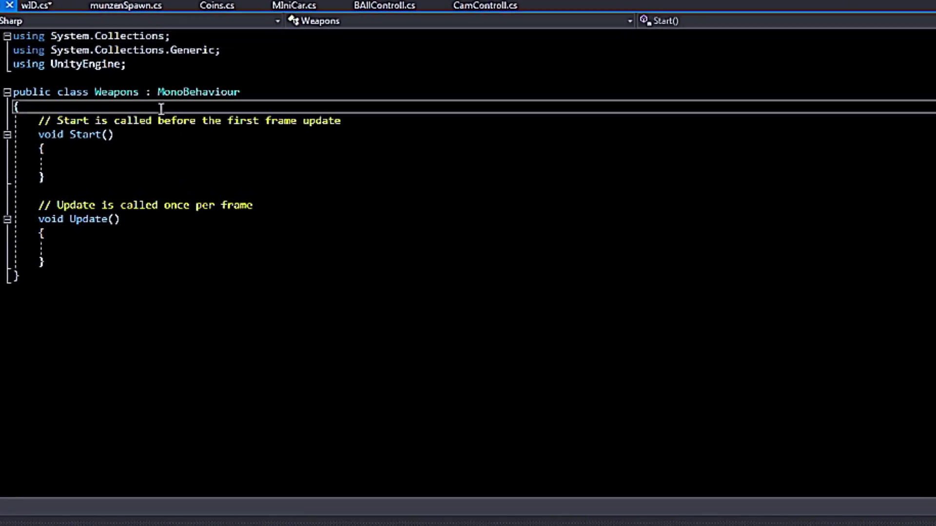
{"action": "key", "text": "Return"}
{"action": "key", "text": "Return"}
{"action": "key", "text": "Return"}
{"action": "key", "text": "Up"}
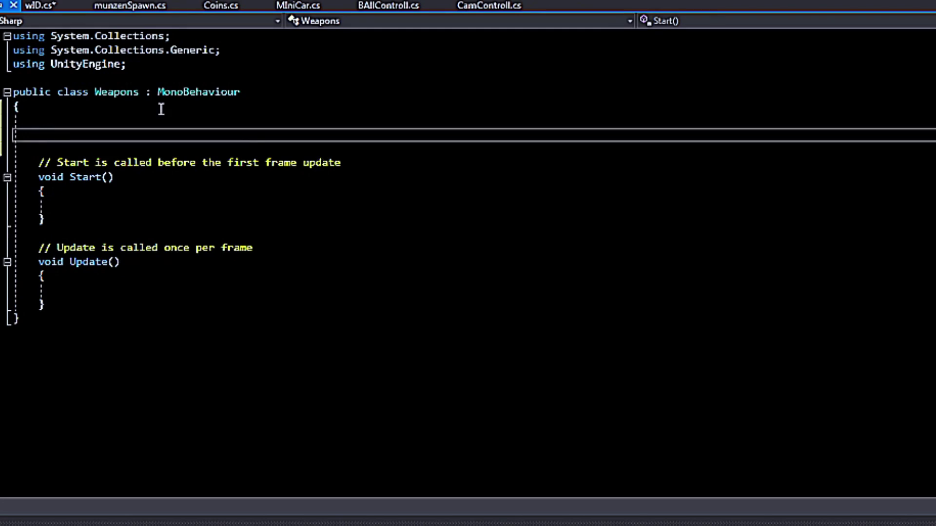
{"action": "left_click", "coordinate": [135, 113]}
{"action": "left_click", "coordinate": [120, 126]}
{"action": "key", "text": "Return"}
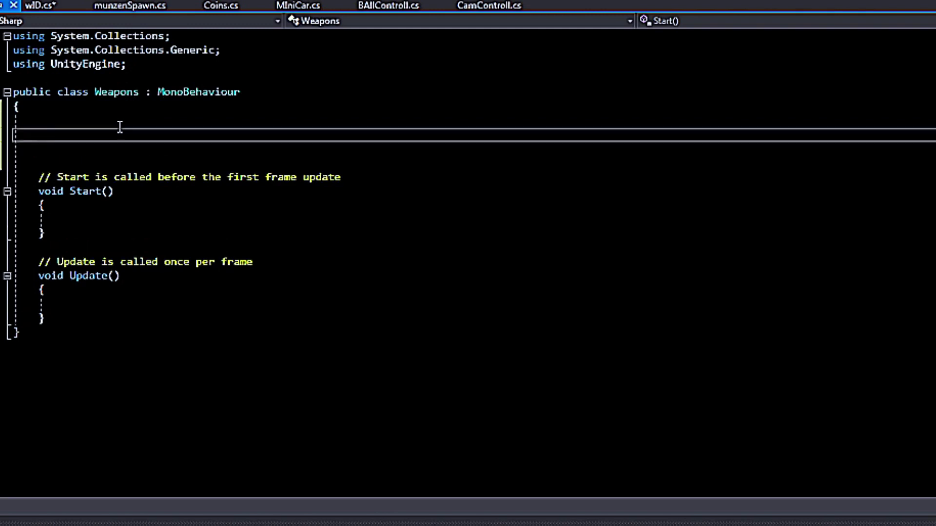
{"action": "type", "text": "public "}
{"action": "type", "text": "Game"}
{"action": "key", "text": "space"}
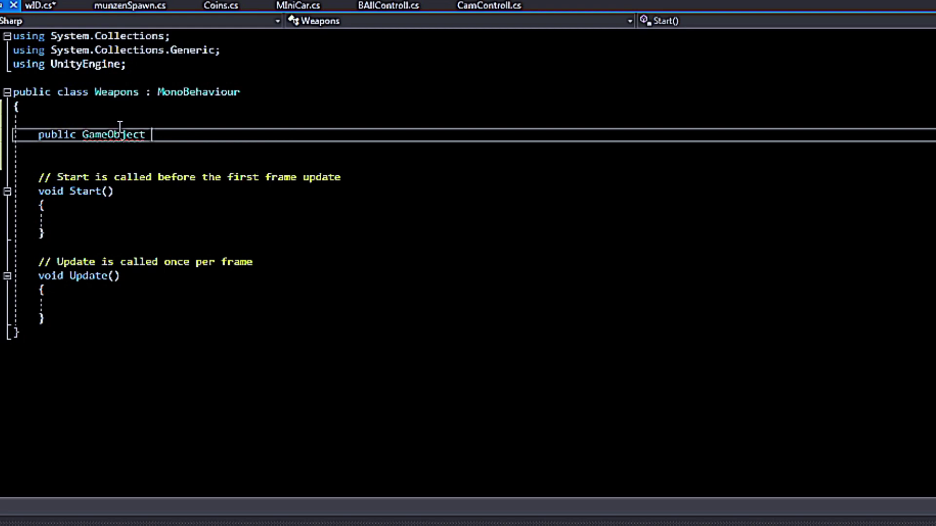
{"action": "type", "text": "g_AK"}
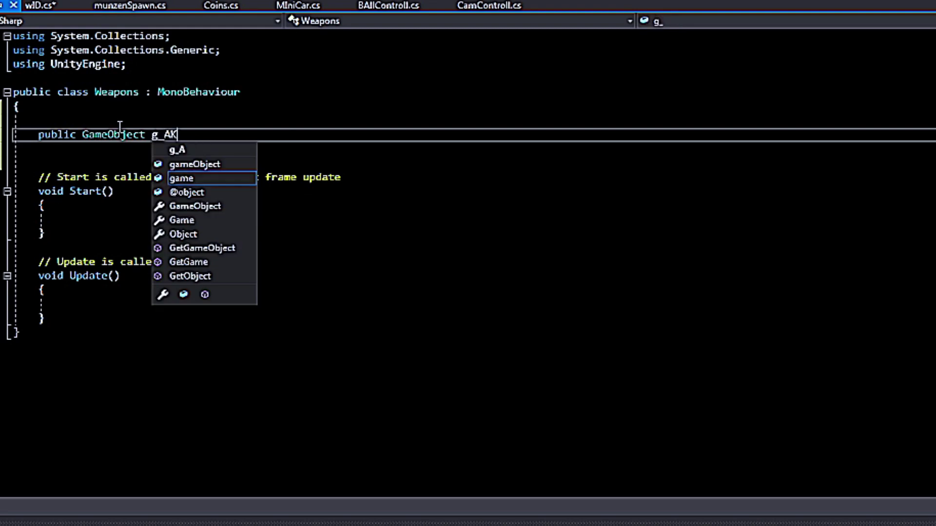
{"action": "type", "text": ";"}
{"action": "key", "text": "Return"}
Duplicate the g_AK line twice and rename the copies to g_M4A1 and g_Scorpion
{"action": "key", "text": "shift+Up"}
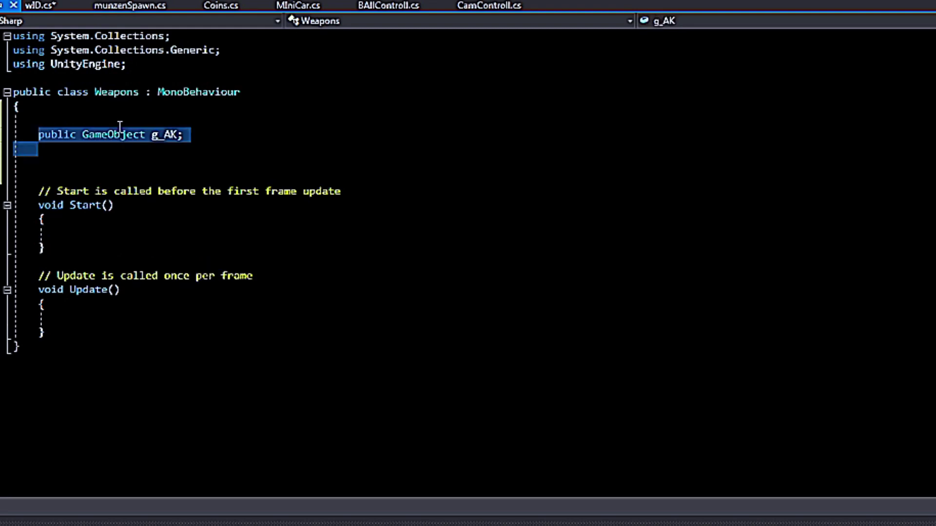
{"action": "key", "text": "ctrl+c"}
{"action": "key", "text": "ctrl+v"}
{"action": "key", "text": "ctrl+v"}
{"action": "key", "text": "ctrl+v"}
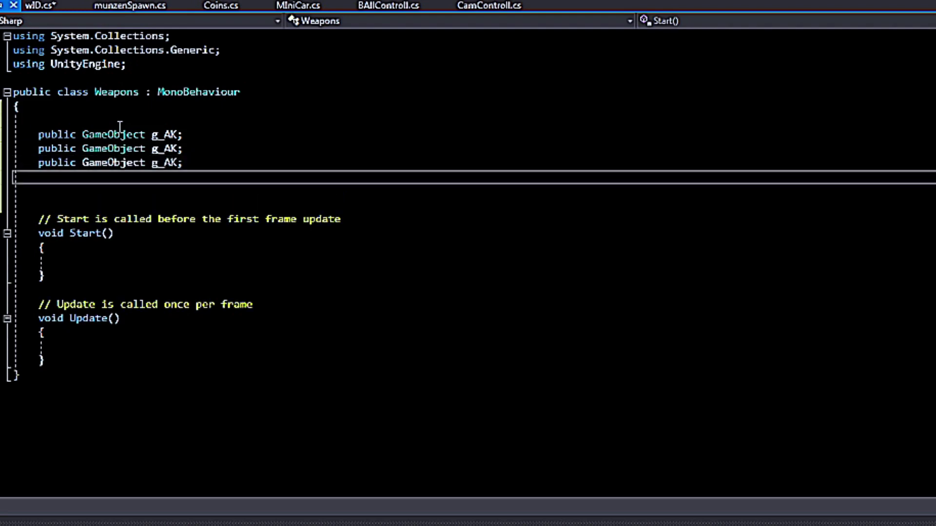
{"action": "left_click", "coordinate": [178, 148]}
{"action": "key", "text": "BackSpace"}
{"action": "key", "text": "BackSpace"}
{"action": "type", "text": "M4A1"}
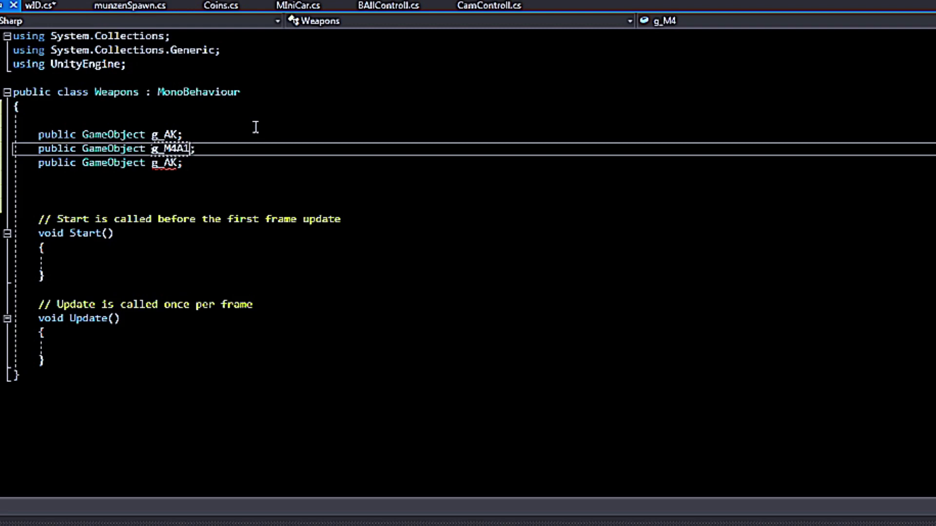
{"action": "key", "text": "Down"}
{"action": "key", "text": "BackSpace"}
{"action": "key", "text": "BackSpace"}
{"action": "type", "text": "Scor"}
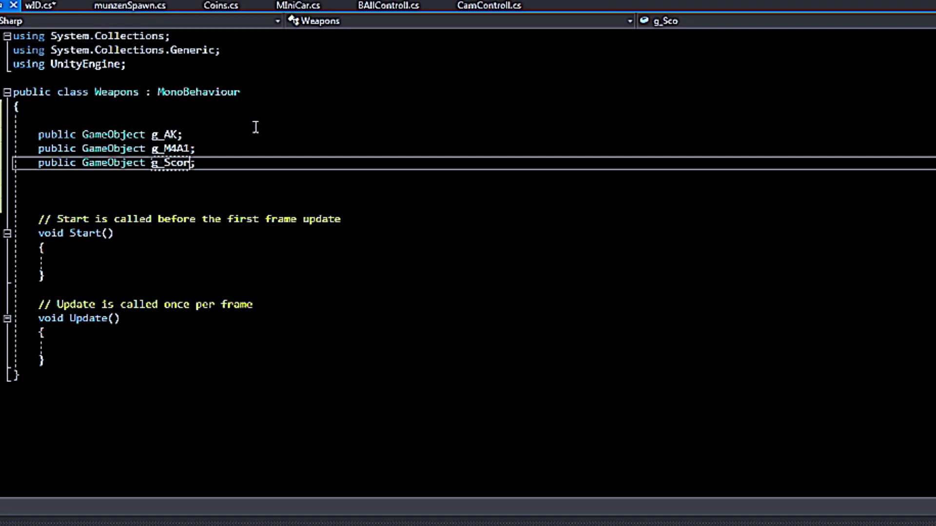
{"action": "type", "text": "pion"}
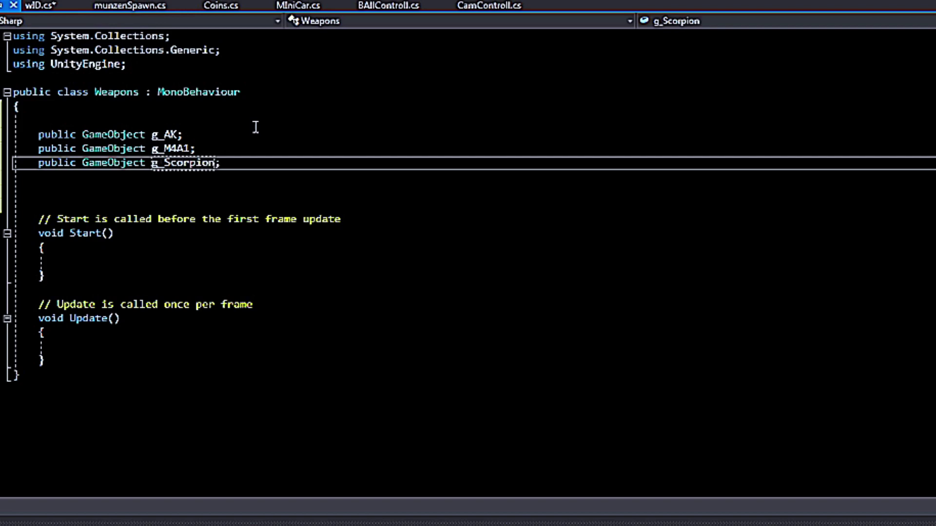
Add an empty void getWaffe() method below the Update method
{"action": "scroll", "coordinate": [288, 282], "scroll_direction": "down", "scroll_amount": 2}
{"action": "left_click", "coordinate": [110, 277]}
{"action": "key", "text": "Return"}
{"action": "key", "text": "Return"}
{"action": "key", "text": "Up"}
{"action": "key", "text": "Return"}
{"action": "key", "text": "Return"}
{"action": "key", "text": "Up"}
{"action": "type", "text": "voidgetWaffe("}
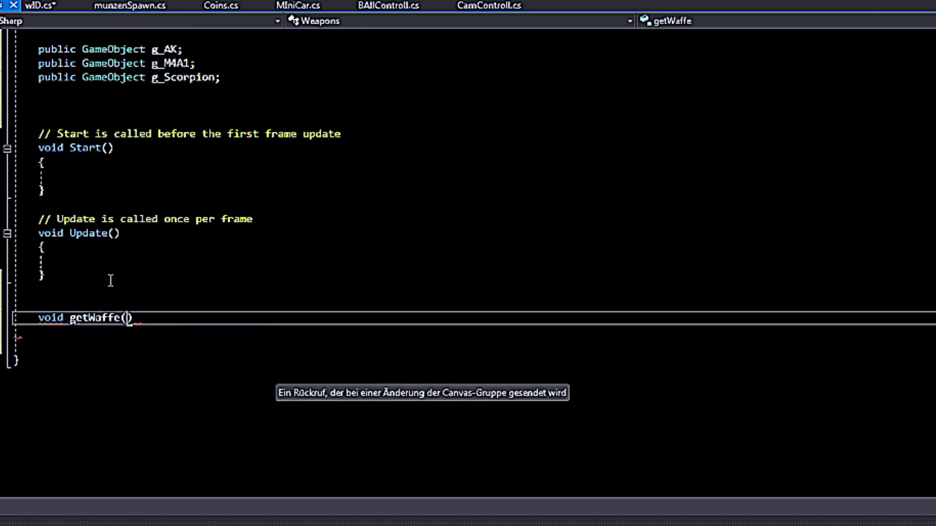
{"action": "type", "text": ") {"}
{"action": "key", "text": "Return"}
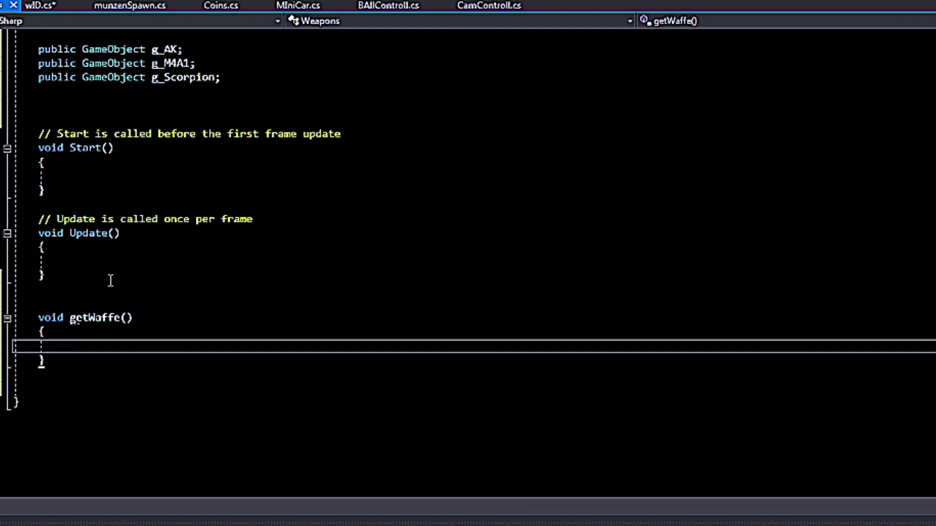
Inside getWaffe add if (Input.GetButtonDown("Fire1")) and declare RaycastHit hit in it
{"action": "type", "text": "f(Input."}
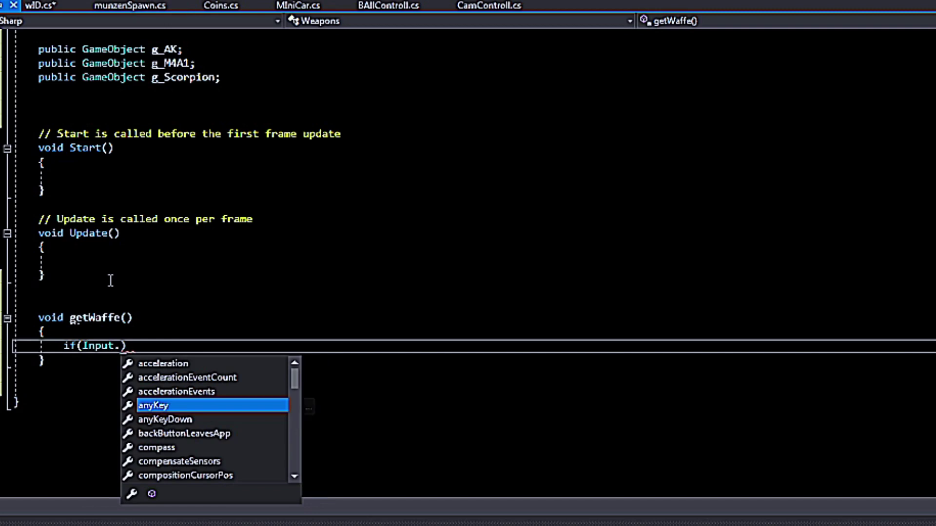
{"action": "type", "text": "getb"}
{"action": "key", "text": "Down"}
{"action": "key", "text": "Tab"}
{"action": "type", "text": "(\"Fire1"}
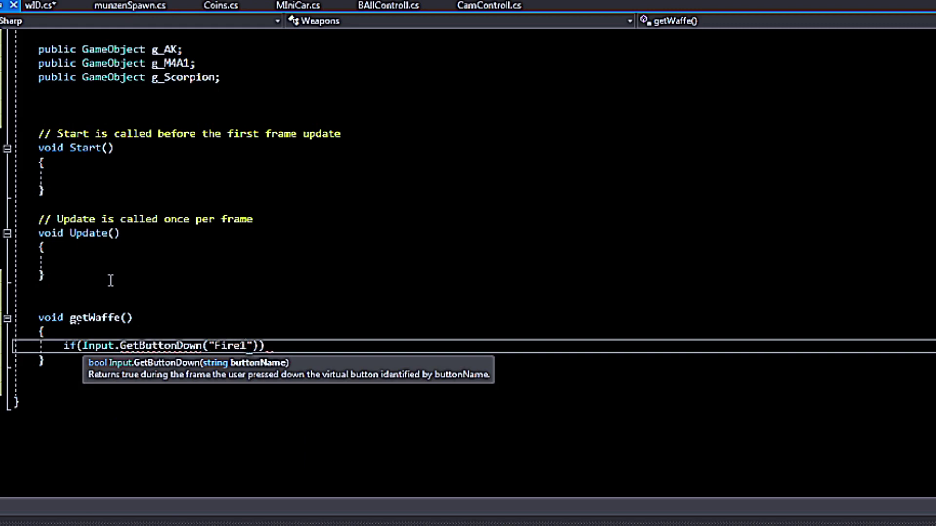
{"action": "type", "text": "\")) {"}
{"action": "key", "text": "Return"}
{"action": "type", "text": "R"}
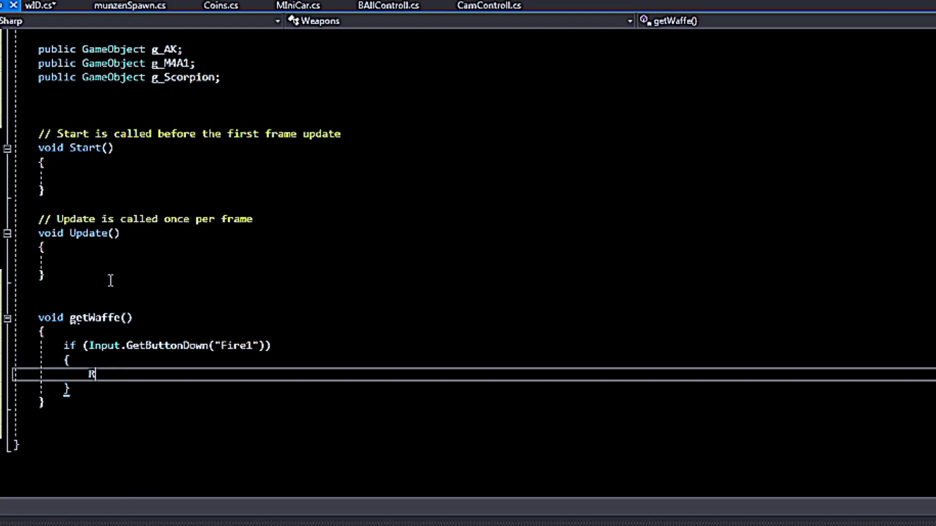
{"action": "type", "text": "ay"}
{"action": "key", "text": "Down"}
{"action": "key", "text": "Down"}
{"action": "key", "text": "Down"}
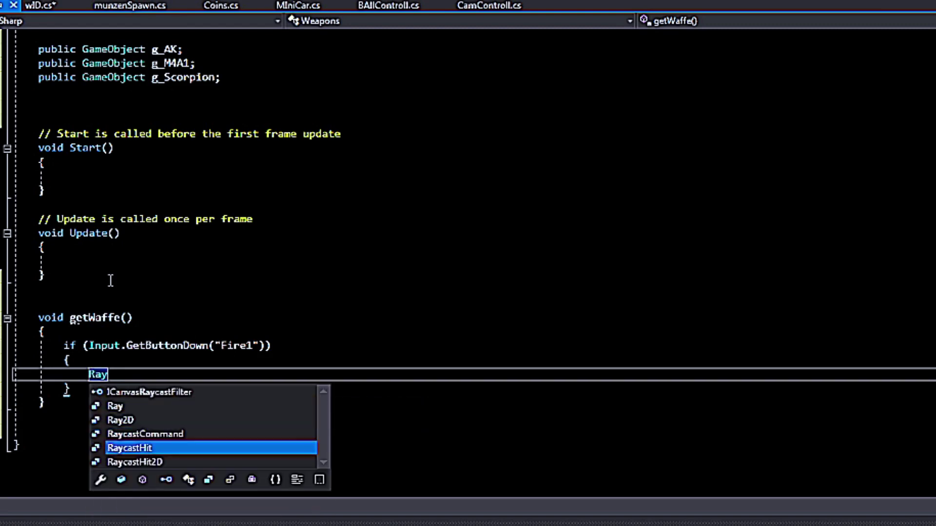
{"action": "type", "text": "castHit hit;"}
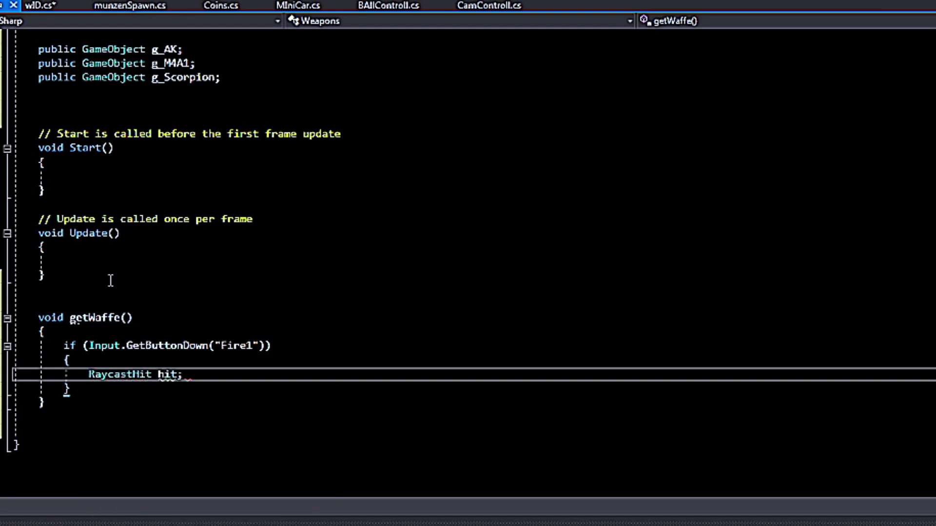
{"action": "key", "text": "Return"}
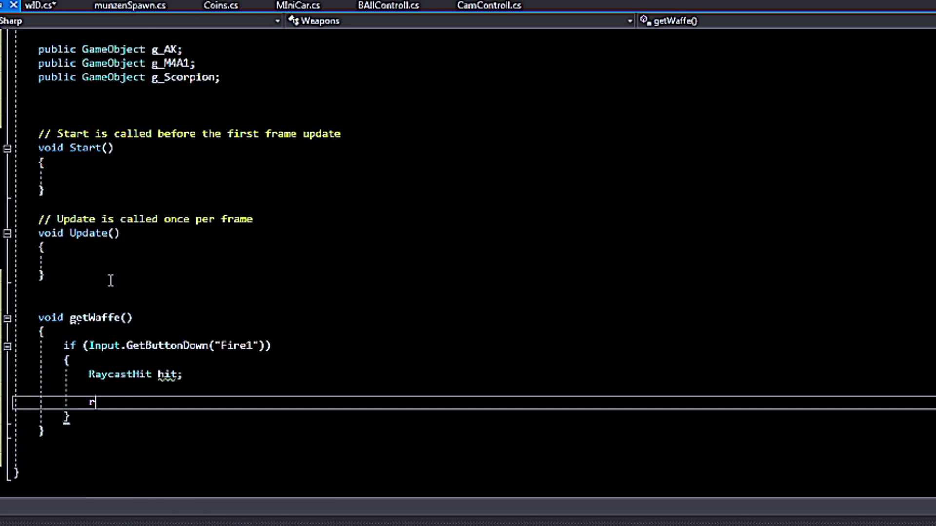
Begin Ray r = Camera.main.ScreenPointToRay(new Vector3(Screen.width / 2, Screen.height ..
{"action": "type", "text": "ay r = C"}
{"action": "type", "text": "amera.m"}
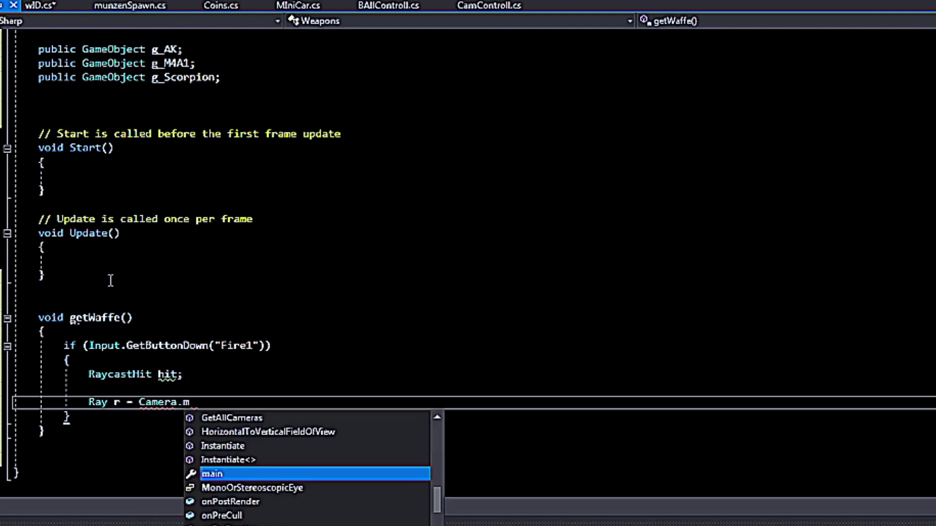
{"action": "key", "text": "Tab"}
{"action": "type", "text": "."}
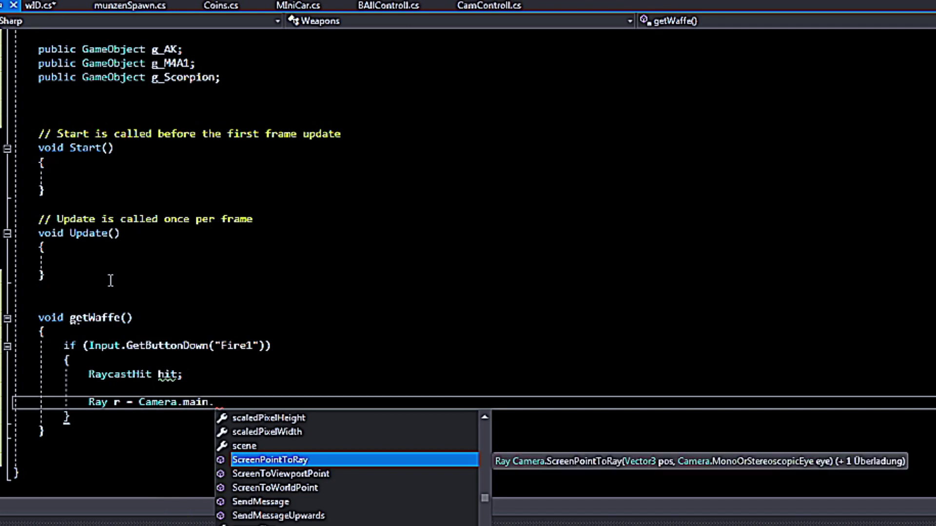
{"action": "type", "text": "r"}
{"action": "key", "text": "BackSpace"}
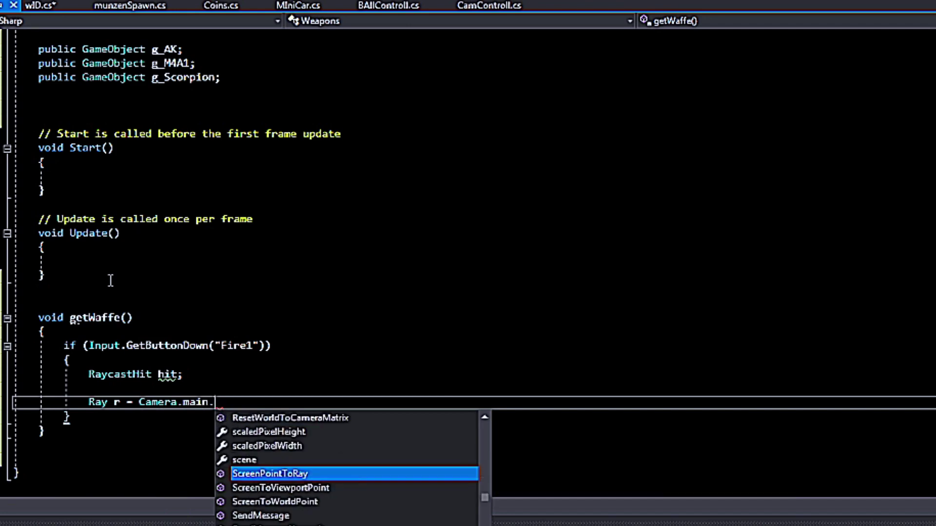
{"action": "key", "text": "Tab"}
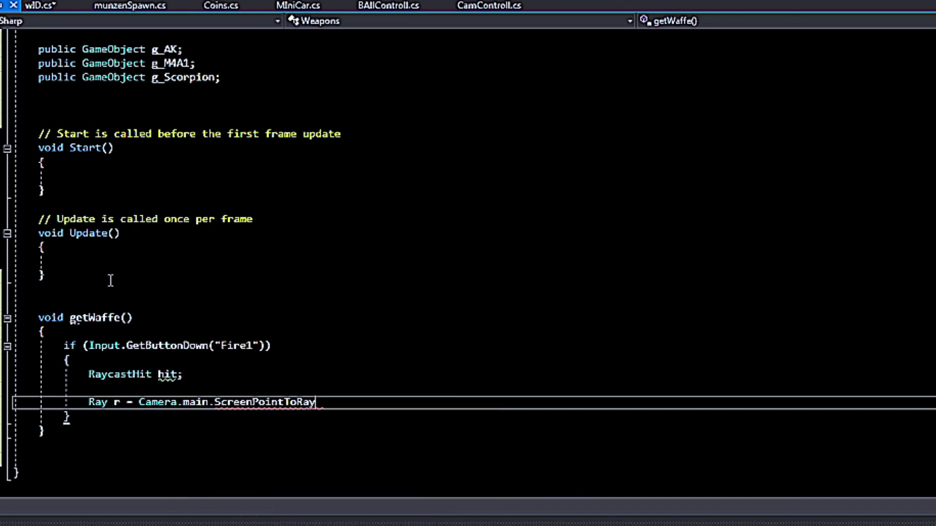
{"action": "type", "text": "(new "}
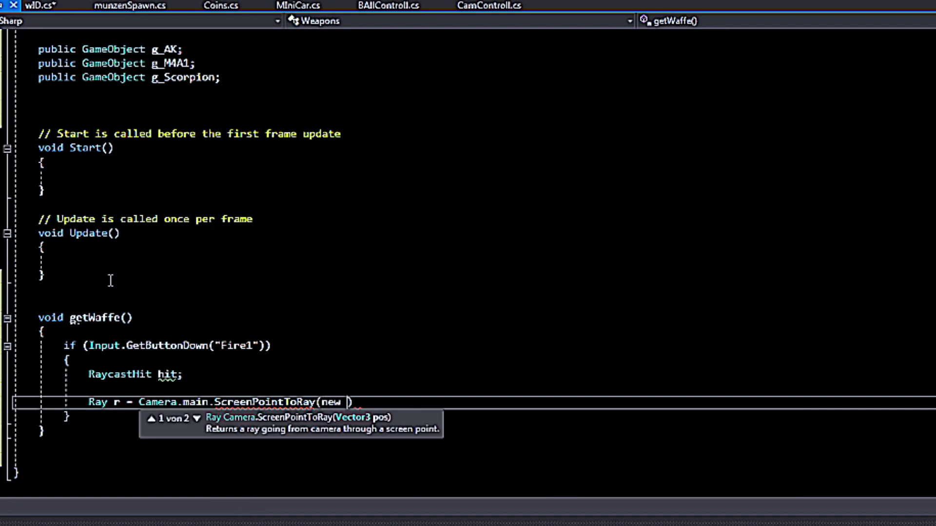
{"action": "type", "text": "Ve"}
{"action": "key", "text": "Tab"}
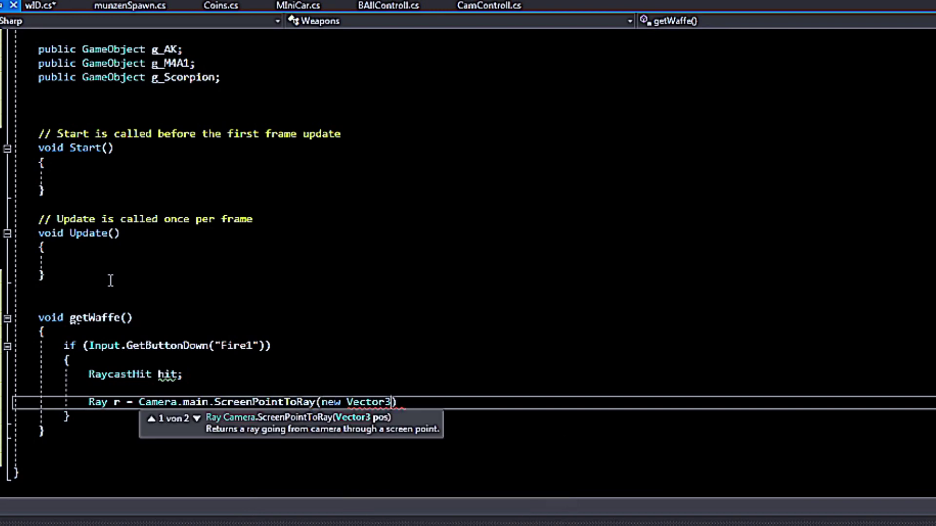
{"action": "type", "text": "("}
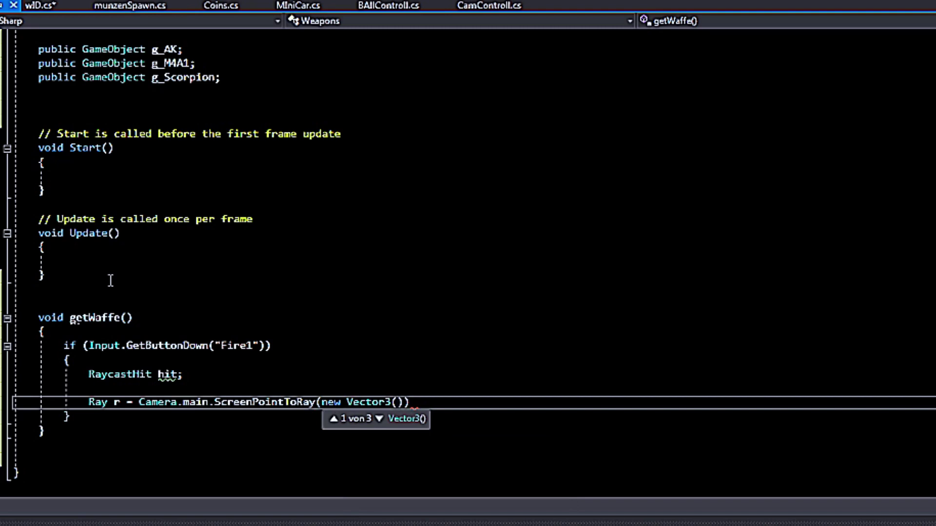
{"action": "type", "text": "Screen.width / 2, screen.hei"}
{"action": "key", "text": "Tab"}
Finish the ray's Vector3 with height / 2 and Camera.main.nearClipPlane as depth
{"action": "type", "text": "/2, "}
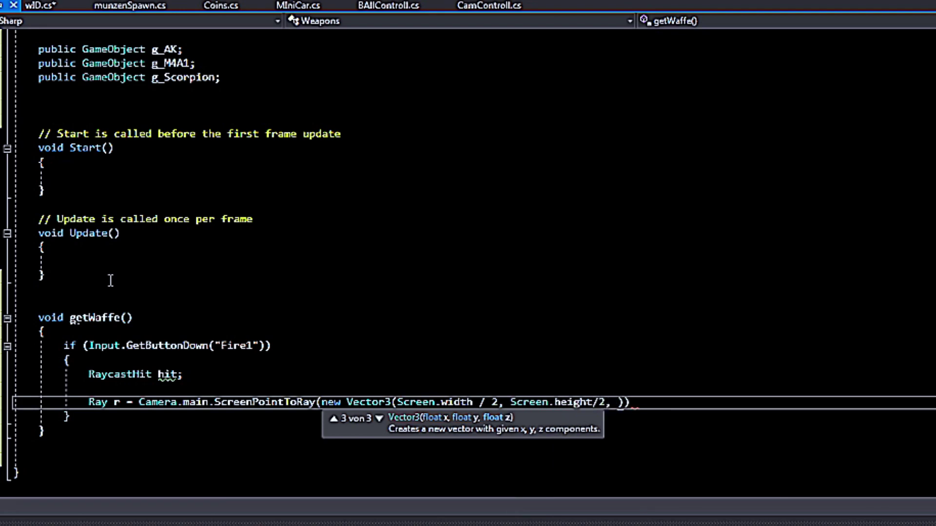
{"action": "type", "text": "cmaer"}
{"action": "key", "text": "BackSpace"}
{"action": "key", "text": "BackSpace"}
{"action": "key", "text": "BackSpace"}
{"action": "key", "text": "BackSpace"}
{"action": "type", "text": "amer"}
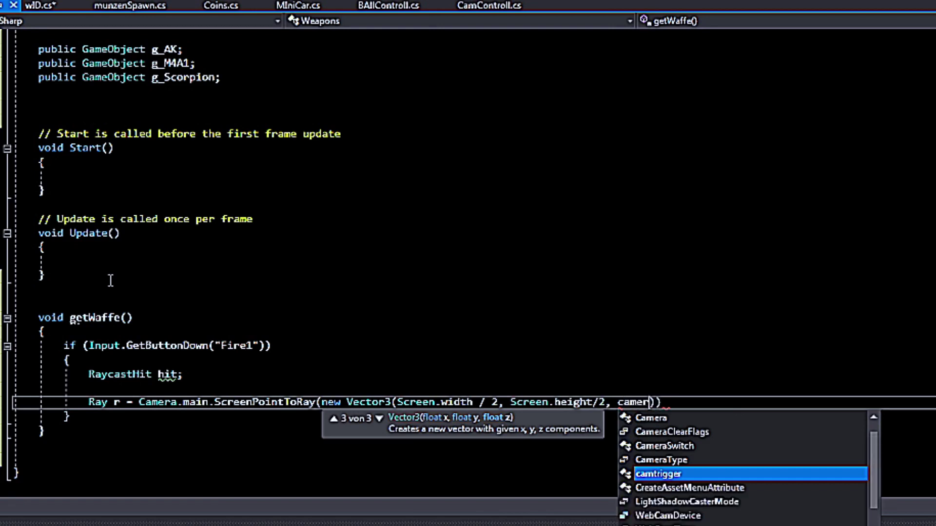
{"action": "key", "text": "Escape"}
{"action": "type", "text": "a.m"}
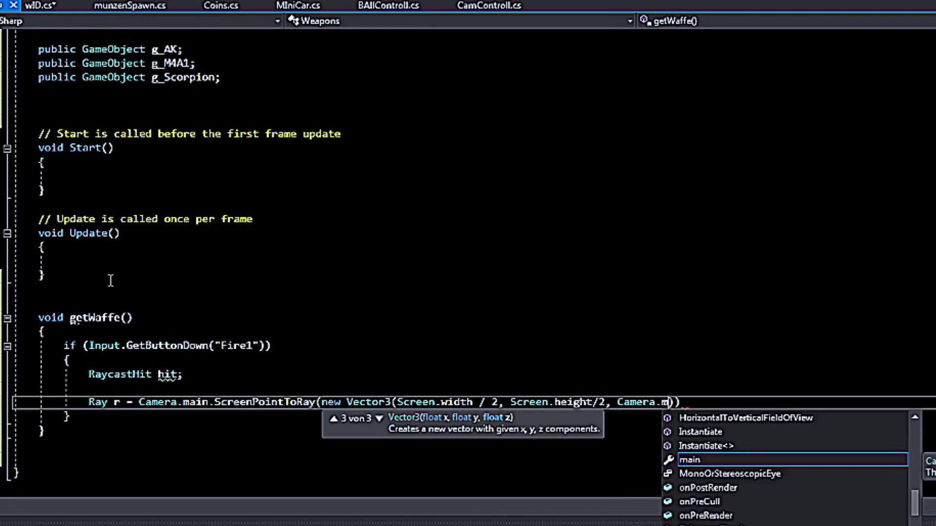
{"action": "type", "text": "a"}
{"action": "key", "text": "Tab"}
{"action": "type", "text": "."}
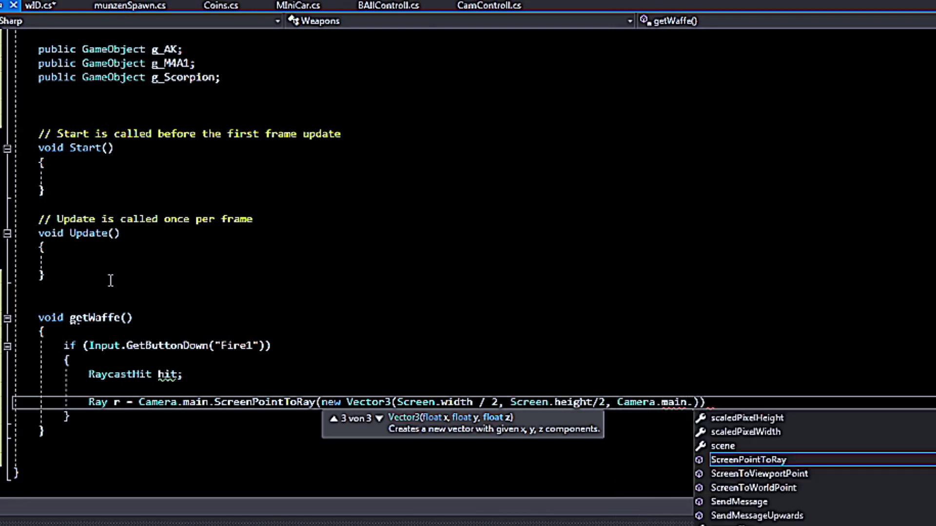
{"action": "type", "text": "ner"}
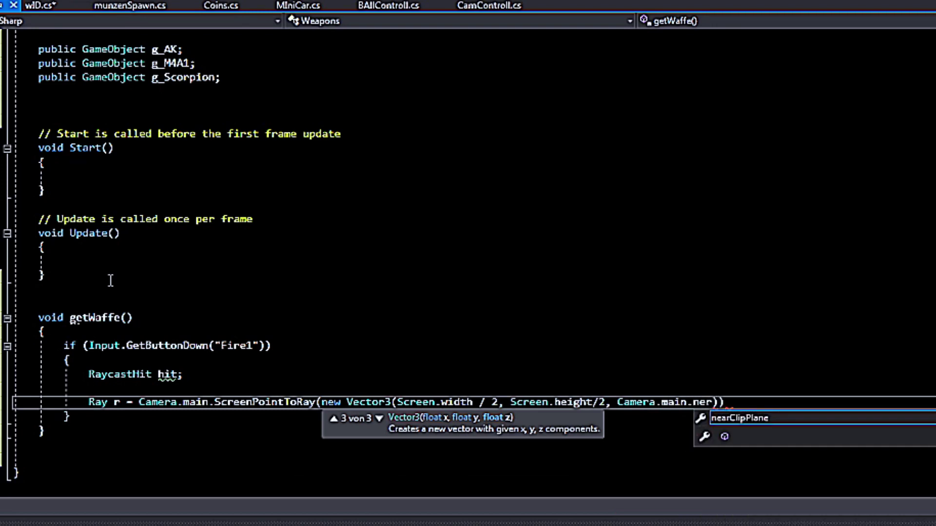
{"action": "key", "text": "Tab"}
{"action": "type", "text": "));"}
{"action": "key", "text": "Return"}
Write if (Physics.Raycast(r, out hit, 20)) followed by an empty brace block
{"action": "type", "text": "if(Py"}
{"action": "key", "text": "BackSpace"}
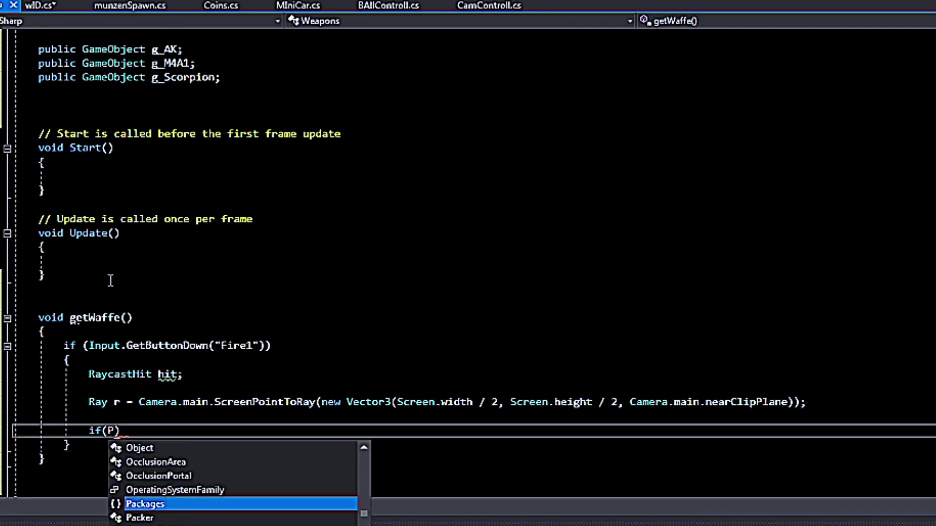
{"action": "type", "text": "hy"}
{"action": "type", "text": "s"}
{"action": "key", "text": "Tab"}
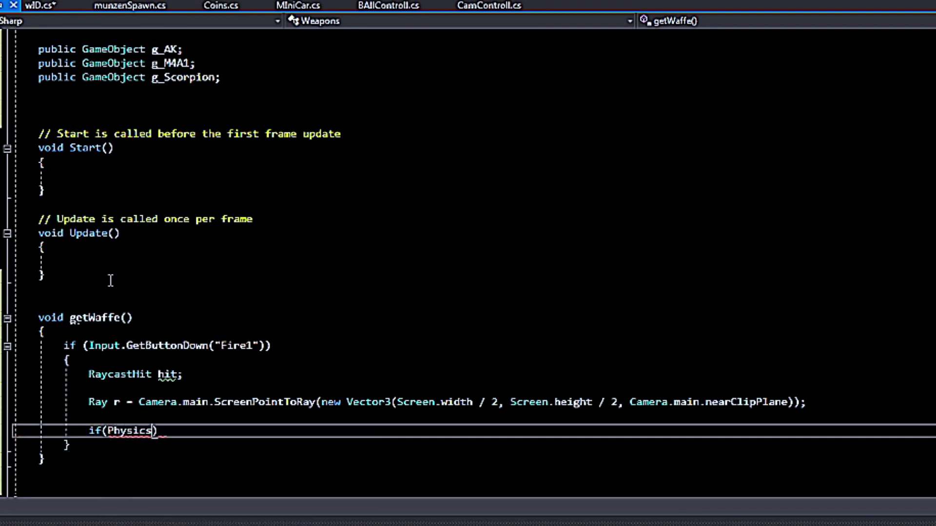
{"action": "type", "text": ".ray"}
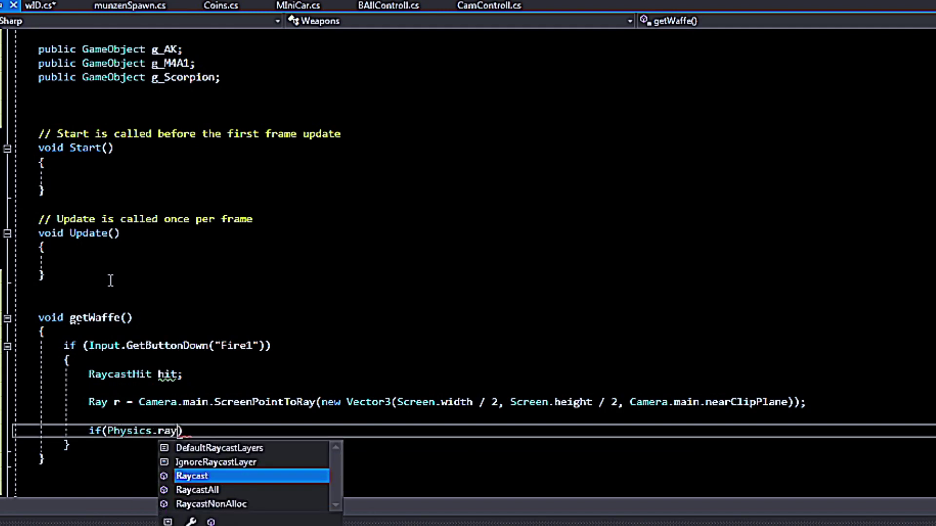
{"action": "key", "text": "Tab"}
{"action": "type", "text": "(r"}
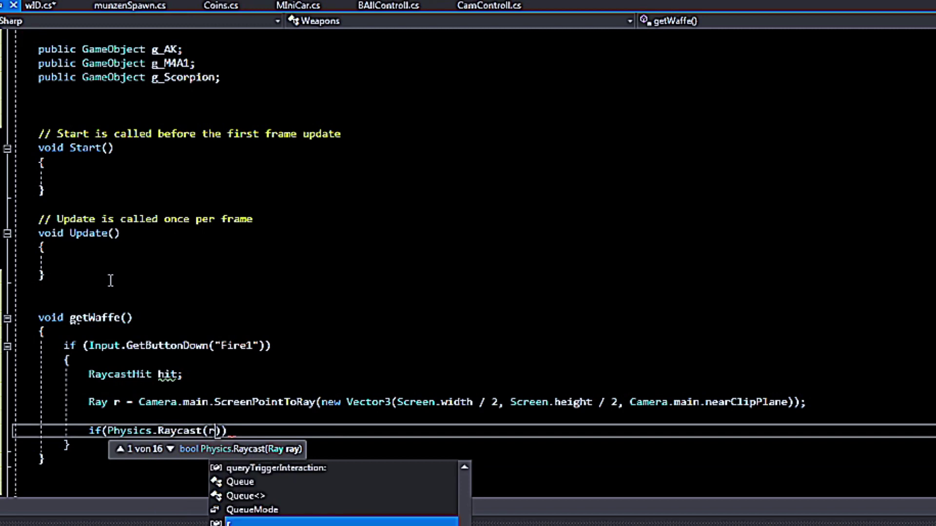
{"action": "type", "text": ", out hit, 20"}
{"action": "key", "text": "End"}
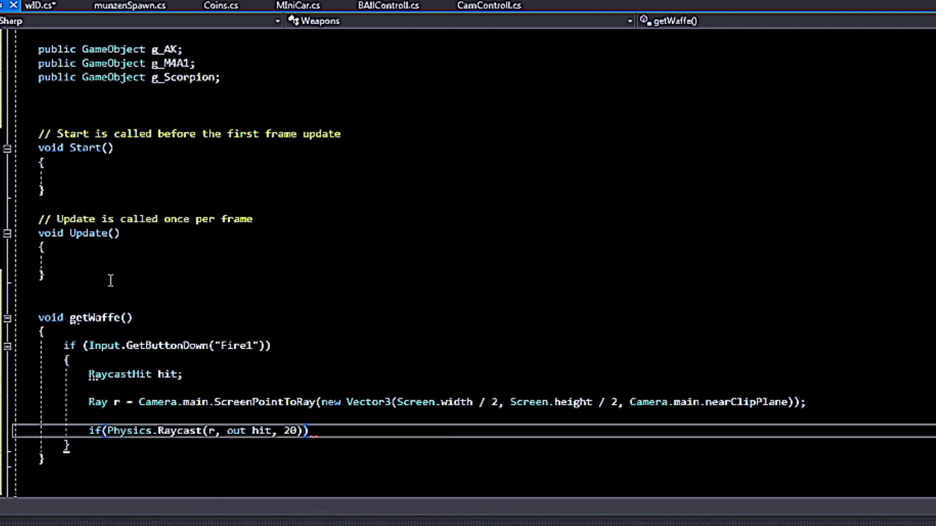
{"action": "type", "text": "{"}
{"action": "key", "text": "Return"}
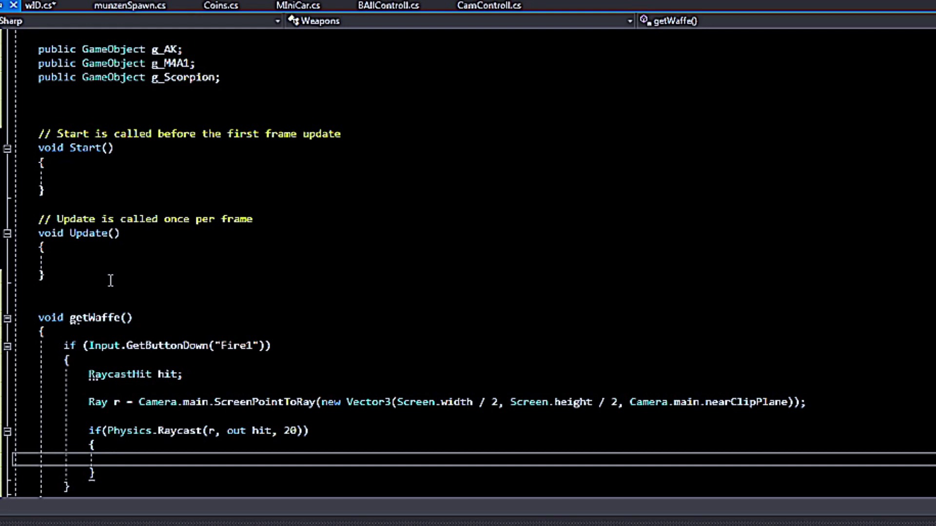
Write if (hit.collider.gameObject.transform.GetComponent<wID>() != null) with an empty brace block
{"action": "type", "text": "if("}
{"action": "type", "text": "hit."}
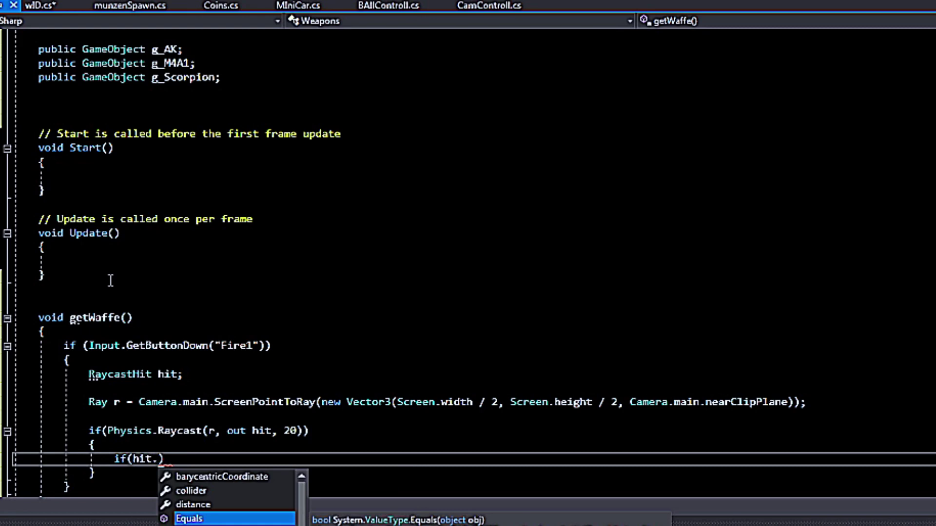
{"action": "type", "text": "collider"}
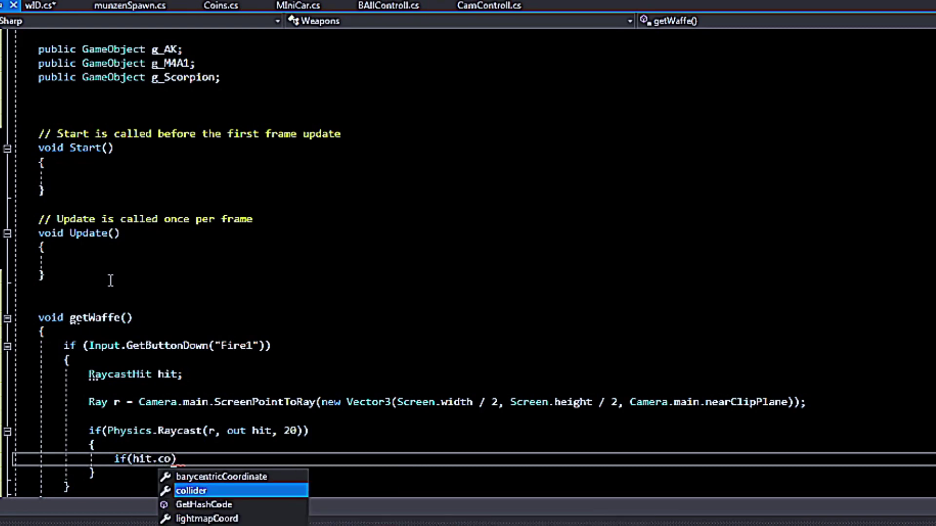
{"action": "type", "text": "."}
{"action": "type", "text": "g"}
{"action": "key", "text": "Tab"}
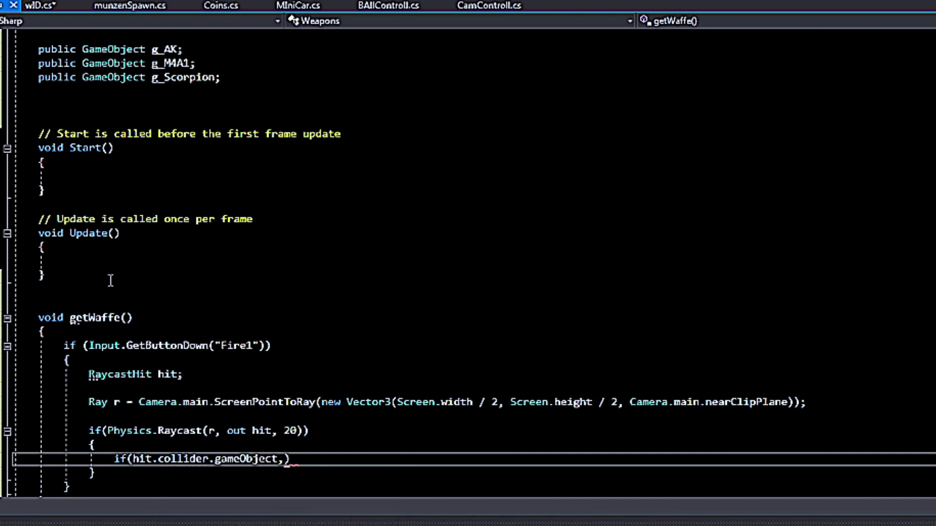
{"action": "type", "text": ".t"}
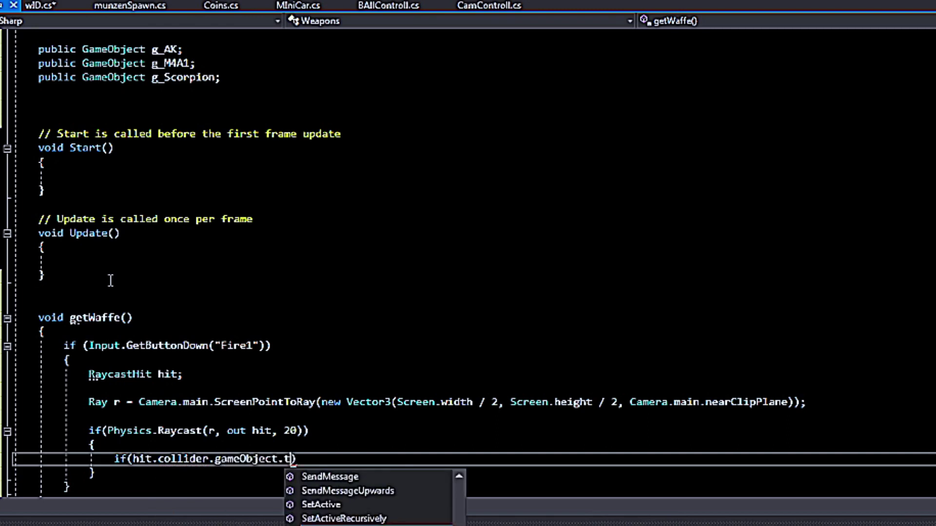
{"action": "key", "text": "Tab"}
{"action": "type", "text": ".getc"}
{"action": "key", "text": "Down"}
{"action": "key", "text": "Down"}
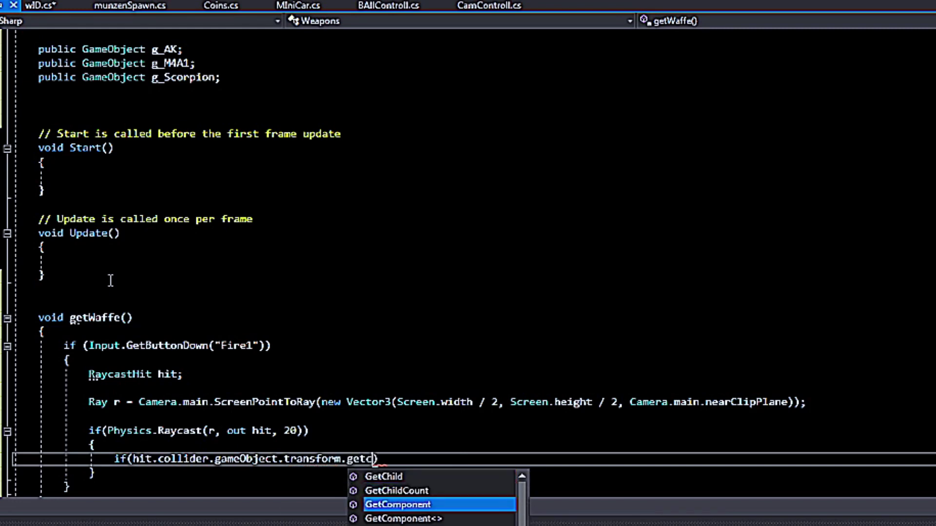
{"action": "key", "text": "Tab"}
{"action": "type", "text": "<wID>() != "}
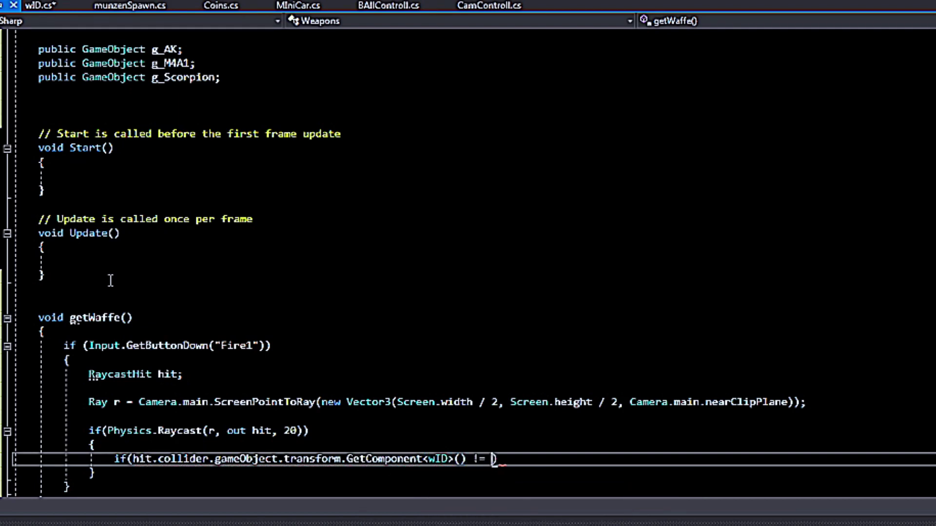
{"action": "type", "text": "null)"}
{"action": "key", "text": "BackSpace"}
{"action": "type", "text": ") {"}
{"action": "key", "text": "Return"}
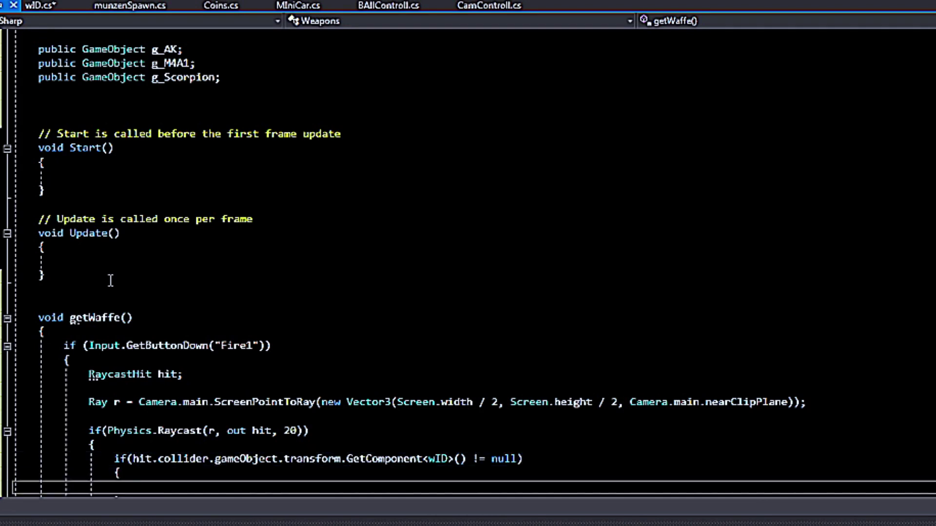
Select the GetComponent<wID>() expression in the new condition for reuse
{"action": "scroll", "coordinate": [109, 254], "scroll_direction": "down", "scroll_amount": 1}
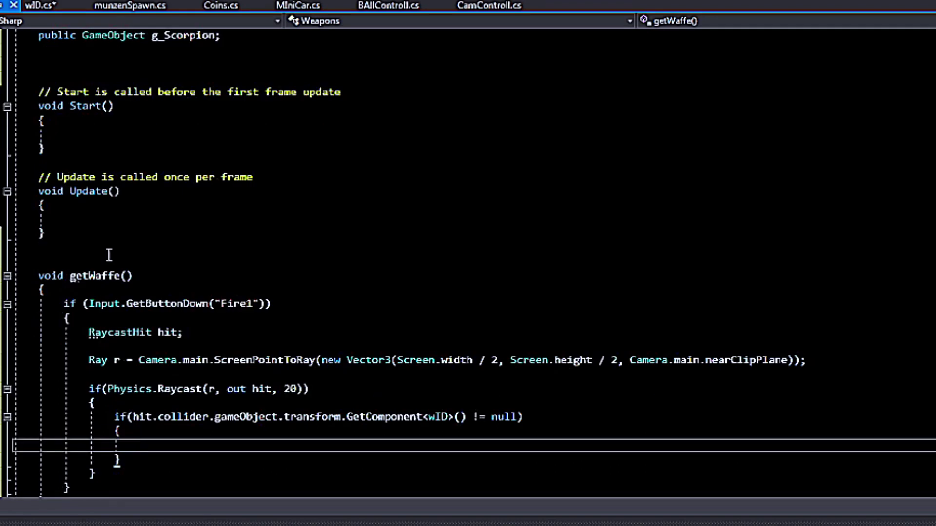
{"action": "key", "text": "Up"}
{"action": "key", "text": "Up"}
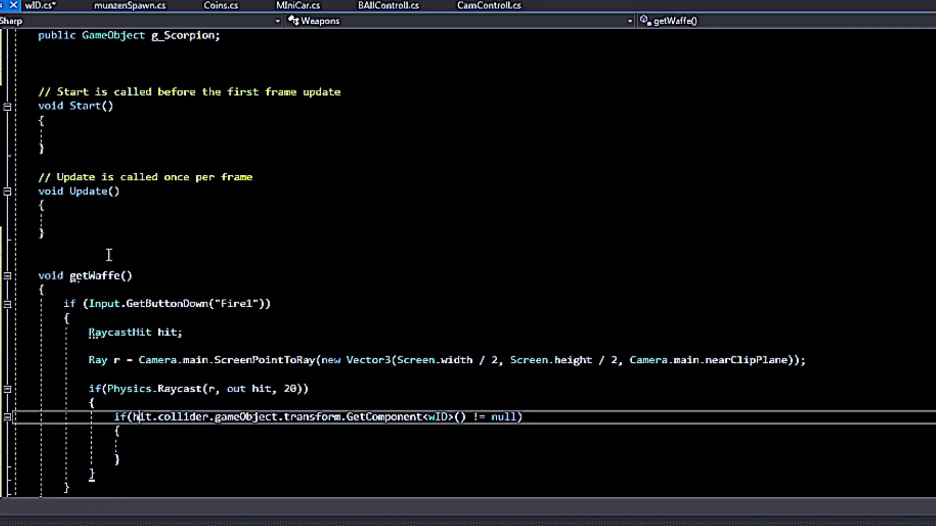
{"action": "key", "text": "shift+Right"}
{"action": "key", "text": "shift+Right"}
{"action": "key", "text": "shift+Right"}
{"action": "key", "text": "shift+Right"}
{"action": "key", "text": "shift+Right"}
{"action": "key", "text": "shift+Right"}
{"action": "key", "text": "shift+Right"}
{"action": "key", "text": "shift+Right"}
{"action": "key", "text": "shift+Right"}
{"action": "key", "text": "shift+Right"}
{"action": "key", "text": "shift+Right"}
{"action": "key", "text": "shift+Right"}
{"action": "key", "text": "ctrl+c"}
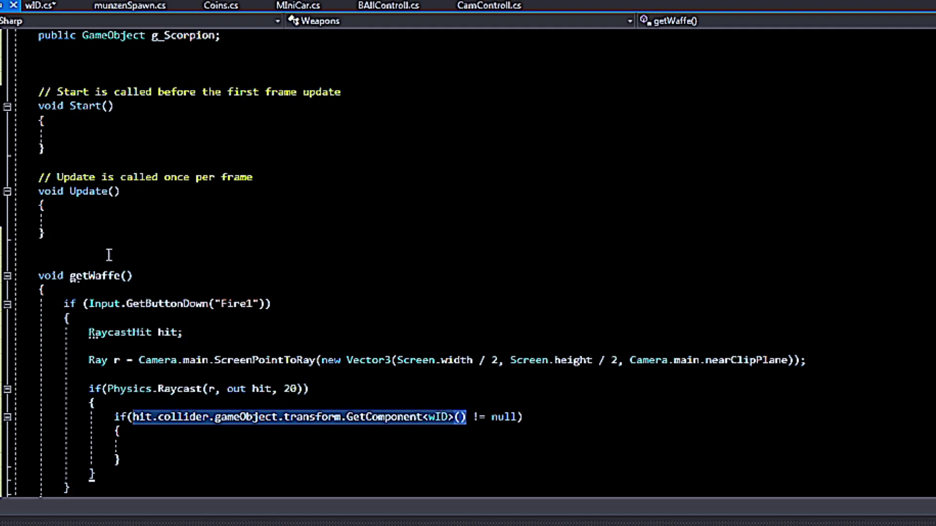
Start a nested if using the pasted GetComponent<wID>() lookup with .w_Name.Equals
{"action": "key", "text": "Down"}
{"action": "key", "text": "Down"}
{"action": "type", "text": "if("}
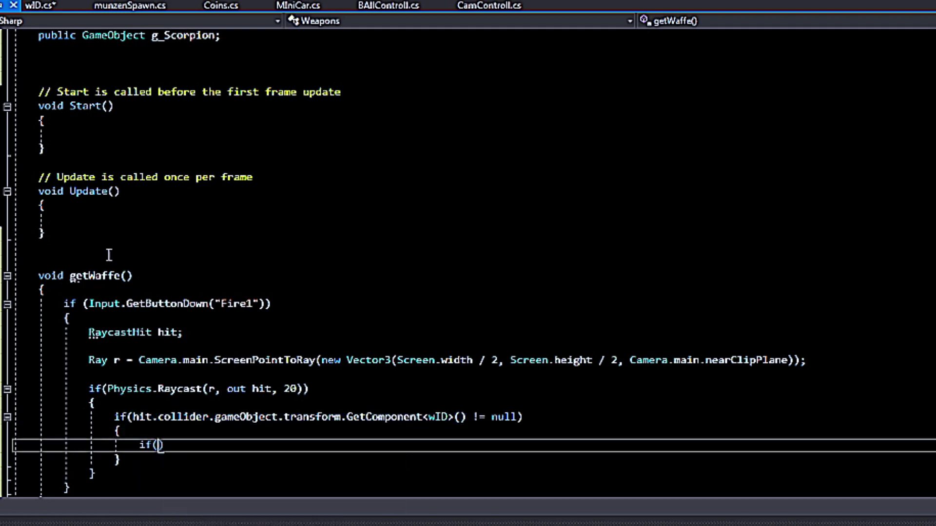
{"action": "key", "text": "ctrl+v"}
{"action": "type", "text": "."}
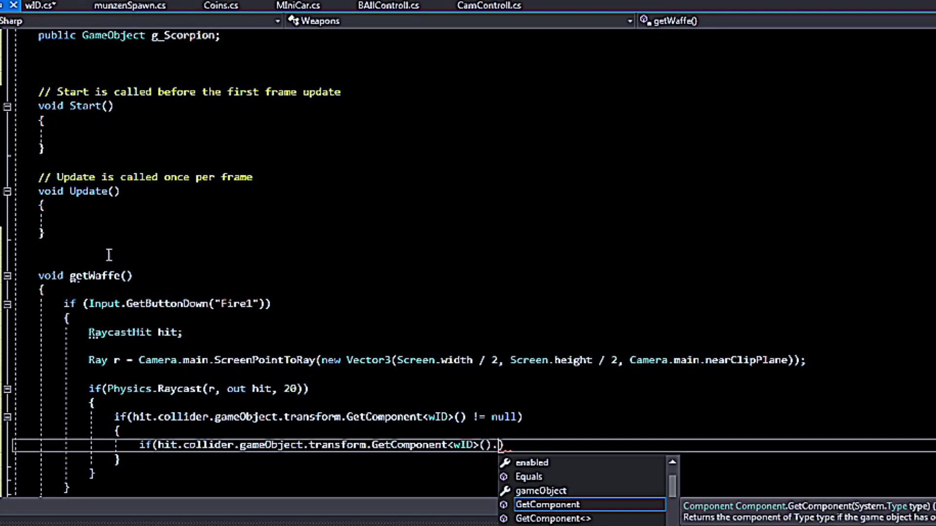
{"action": "key", "text": "Down"}
{"action": "key", "text": "Up"}
{"action": "key", "text": "Up"}
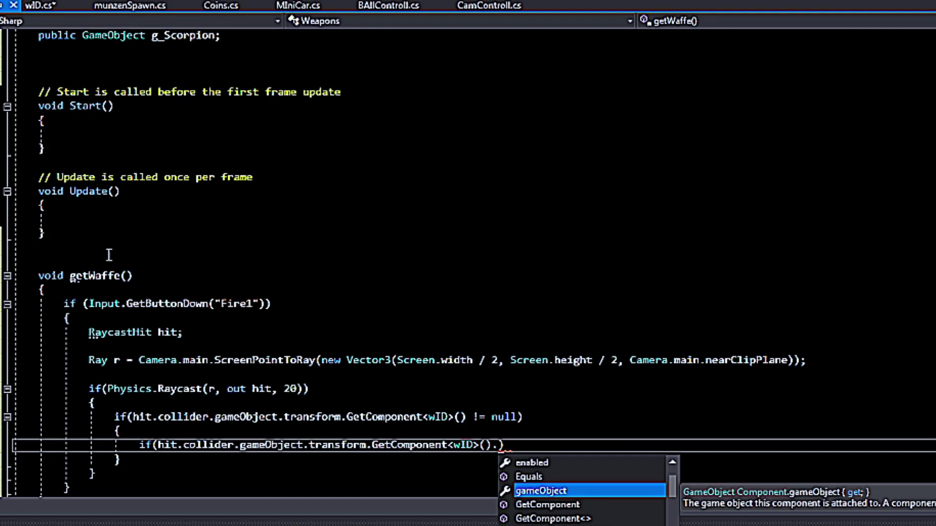
{"action": "type", "text": "w"}
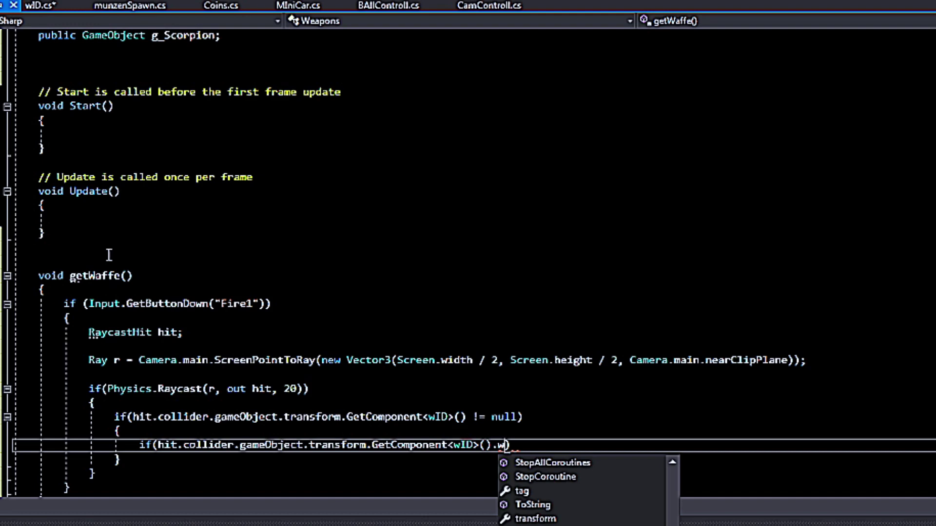
{"action": "type", "text": "_Name"}
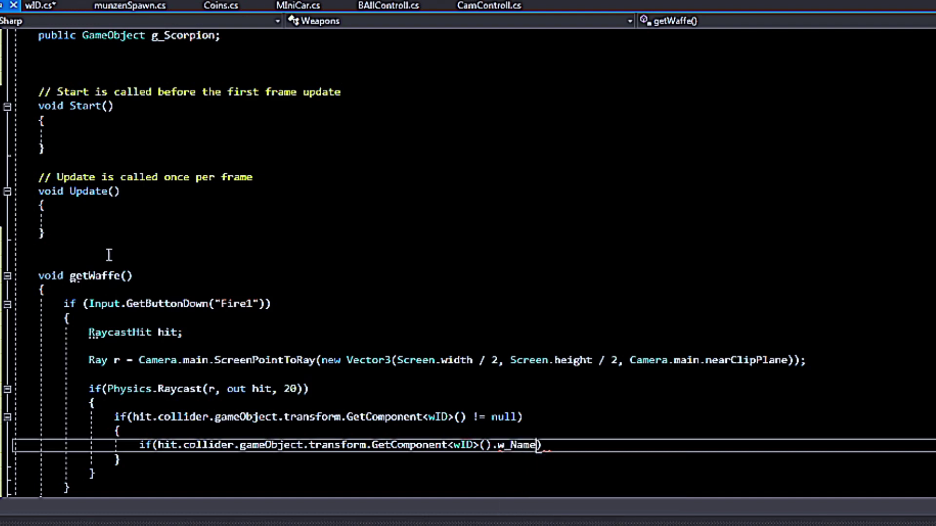
{"action": "type", "text": ".e"}
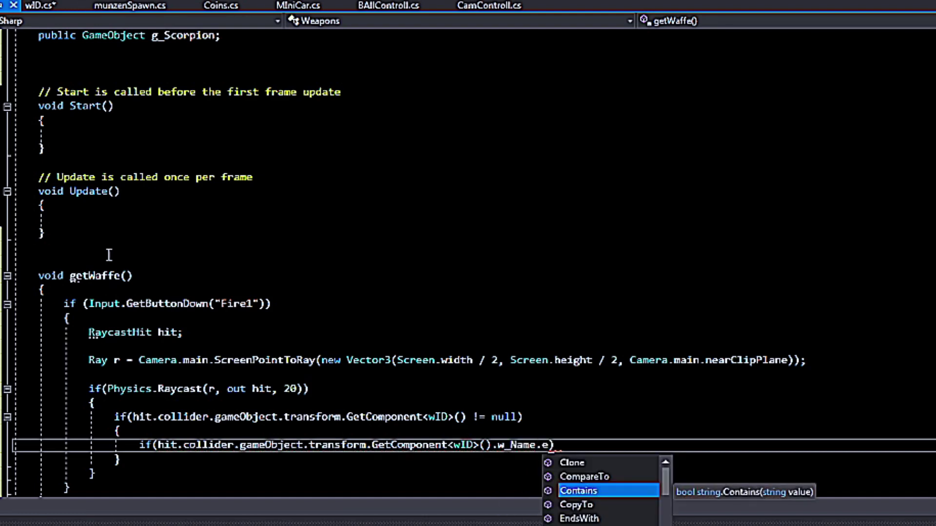
{"action": "key", "text": "Down"}
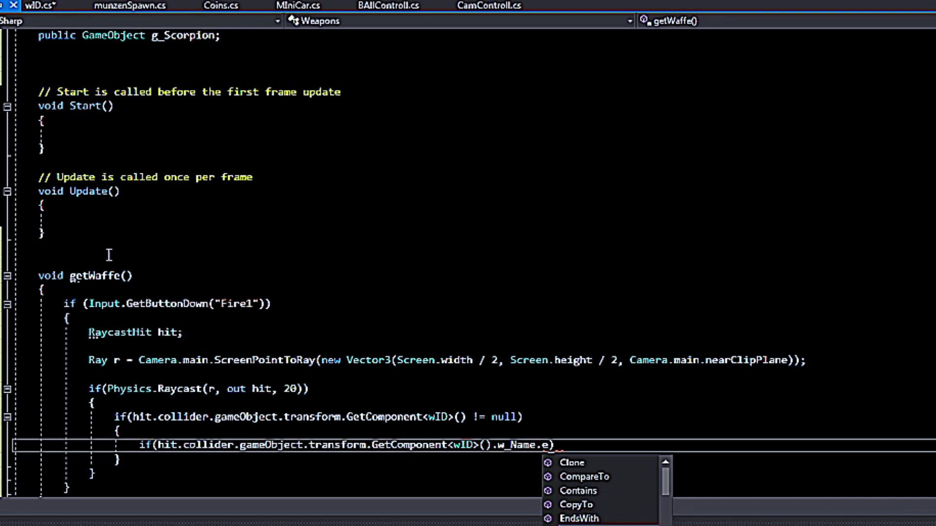
{"action": "key", "text": "Tab"}
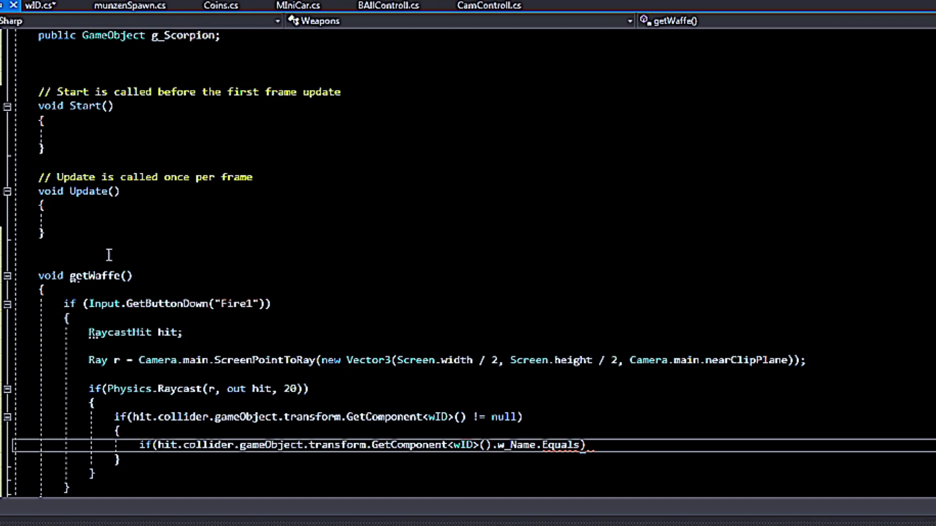
Pass "AK" to Equals and add an empty brace block under the check
{"action": "type", "text": "(\"AK"}
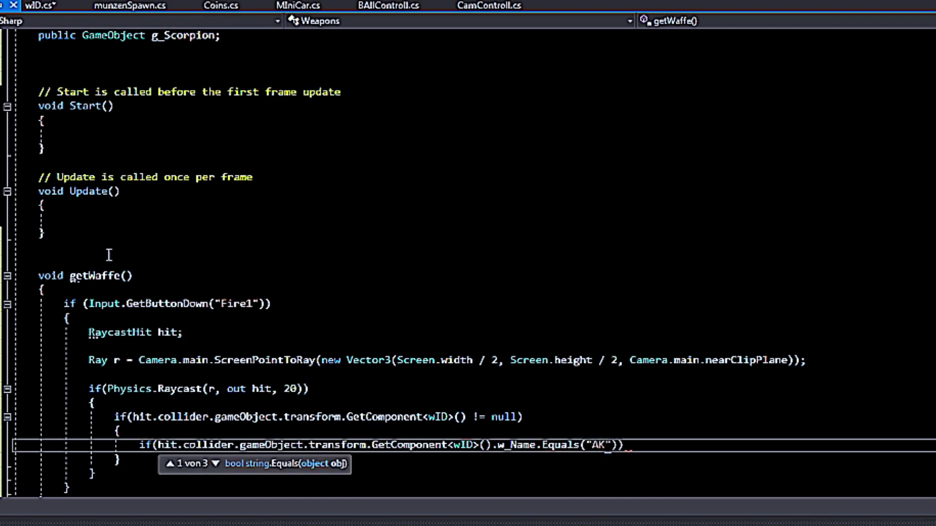
{"action": "key", "text": "End"}
{"action": "key", "text": "Return"}
{"action": "key", "text": "BackSpace"}
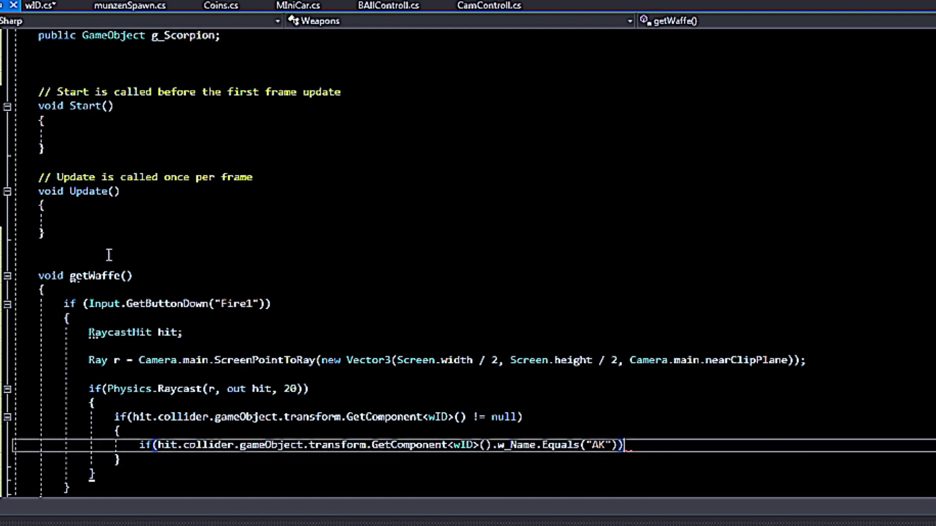
{"action": "type", "text": "{"}
{"action": "key", "text": "Return"}
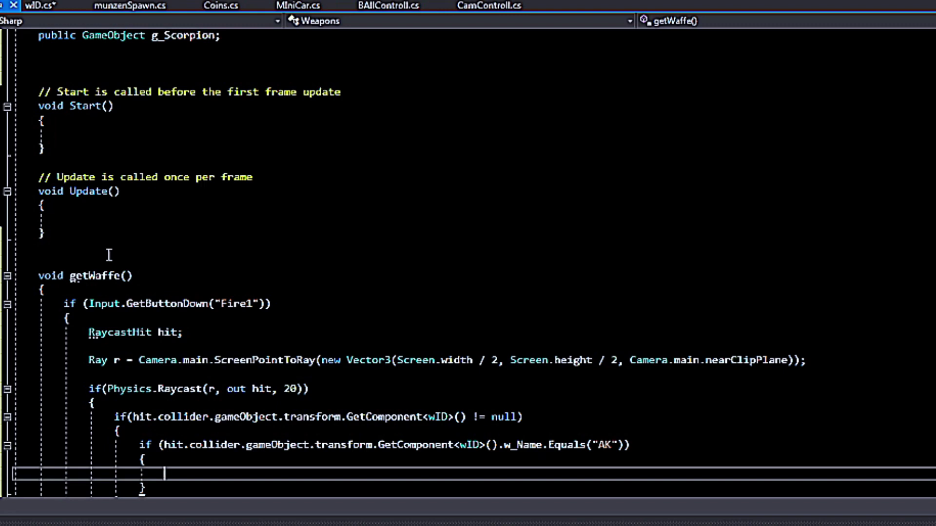
{"action": "scroll", "coordinate": [164, 474], "scroll_direction": "up", "scroll_amount": 3}
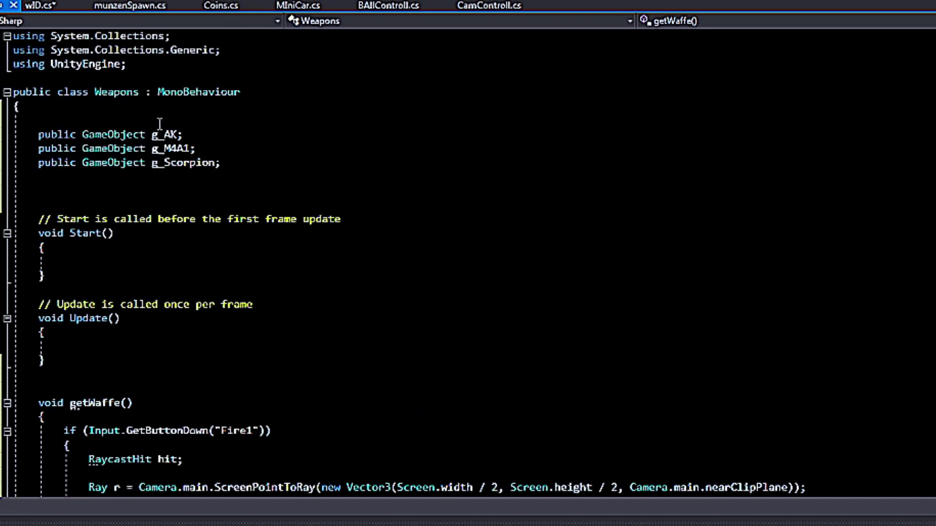
Below g_Scorpion, add the field public List<string> _wl = new List<string>();
{"action": "left_click", "coordinate": [151, 177]}
{"action": "key", "text": "Return"}
{"action": "type", "text": "public Li"}
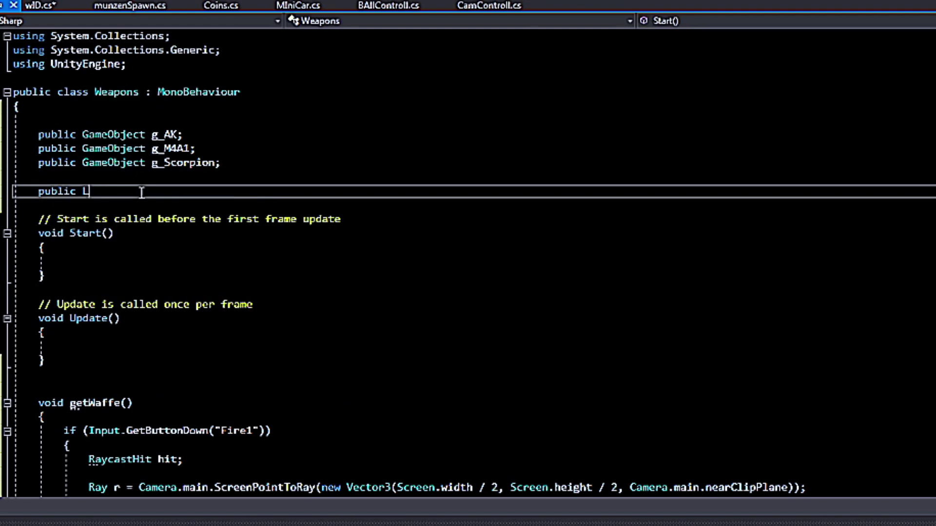
{"action": "type", "text": "st<"}
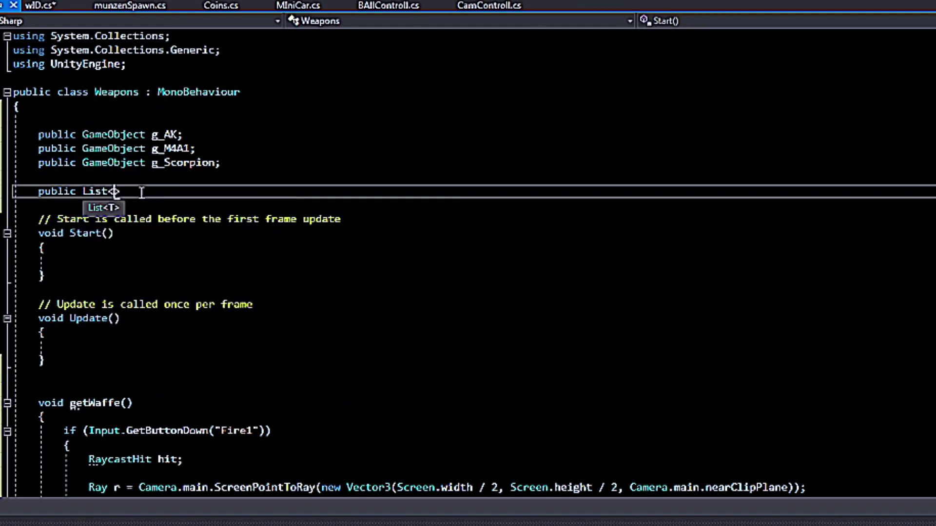
{"action": "type", "text": "string"}
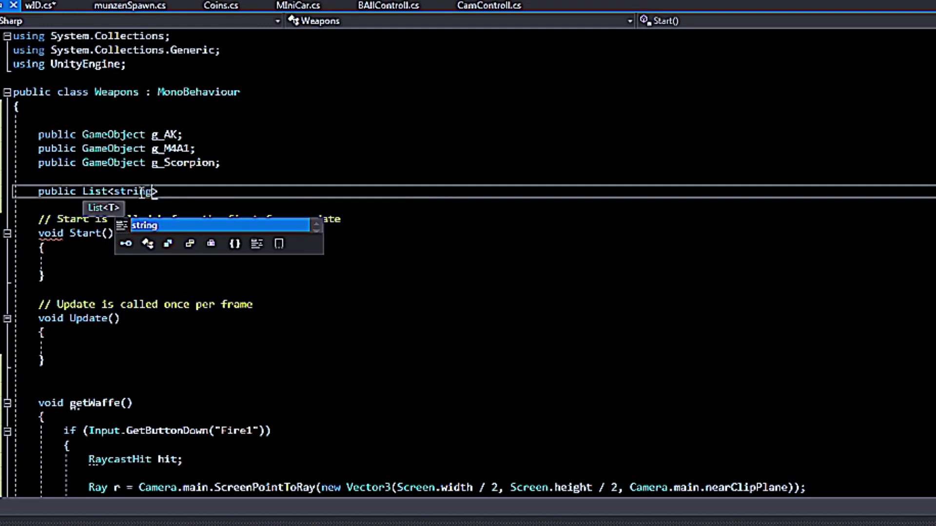
{"action": "type", "text": "> _wl = new"}
{"action": "key", "text": "Tab"}
{"action": "type", "text": "("}
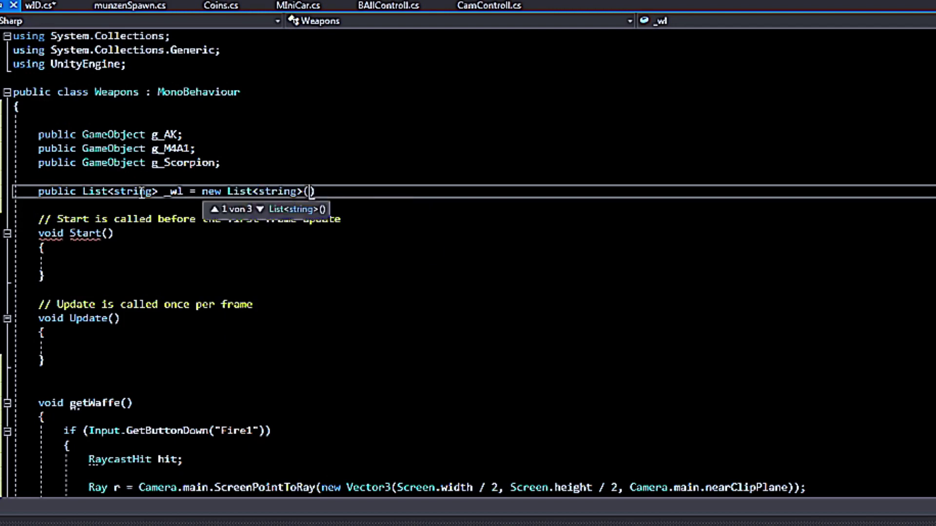
{"action": "type", "text": ";"}
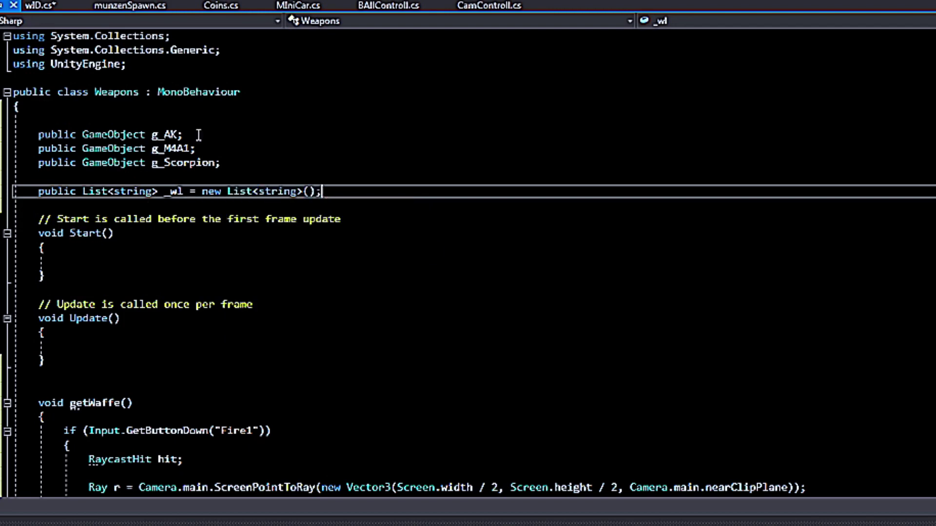
{"action": "scroll", "coordinate": [505, 349], "scroll_direction": "down", "scroll_amount": 5}
{"action": "scroll", "coordinate": [335, 314], "scroll_direction": "down", "scroll_amount": 3}
{"action": "scroll", "coordinate": [255, 372], "scroll_direction": "up", "scroll_amount": 2}
Add _wl.Add("AK"); on the empty line inside the AK if-block
{"action": "left_click", "coordinate": [271, 350]}
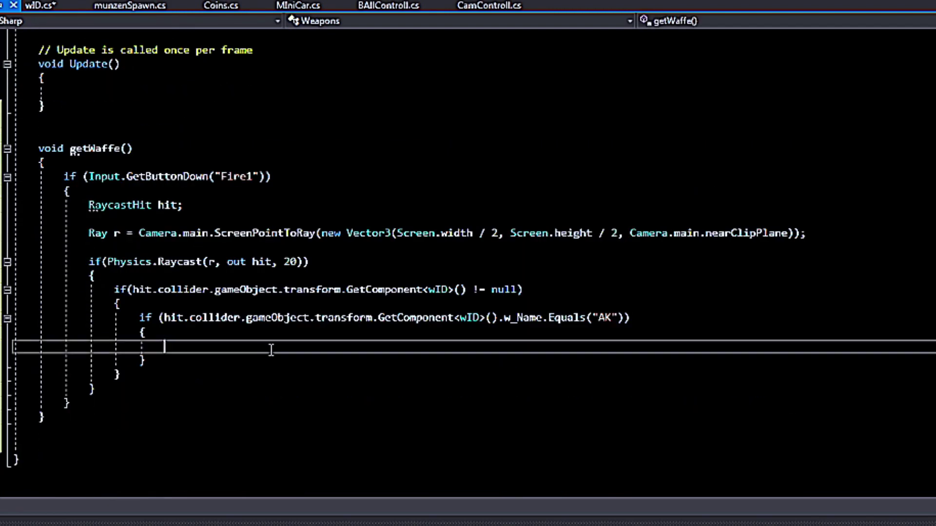
{"action": "type", "text": "_wl.add"}
{"action": "key", "text": "Tab"}
{"action": "type", "text": "("}
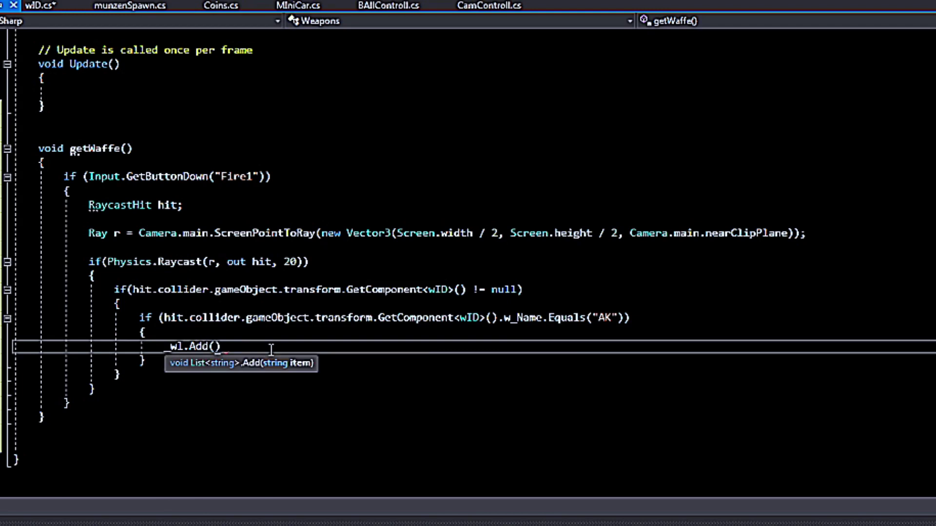
{"action": "type", "text": "\""}
{"action": "type", "text": "AK"}
{"action": "type", "text": "\");"}
{"action": "key", "text": "Return"}
Add Destroy(hit.collider.gameObject); below it and select the finished AK block
{"action": "type", "text": "Det"}
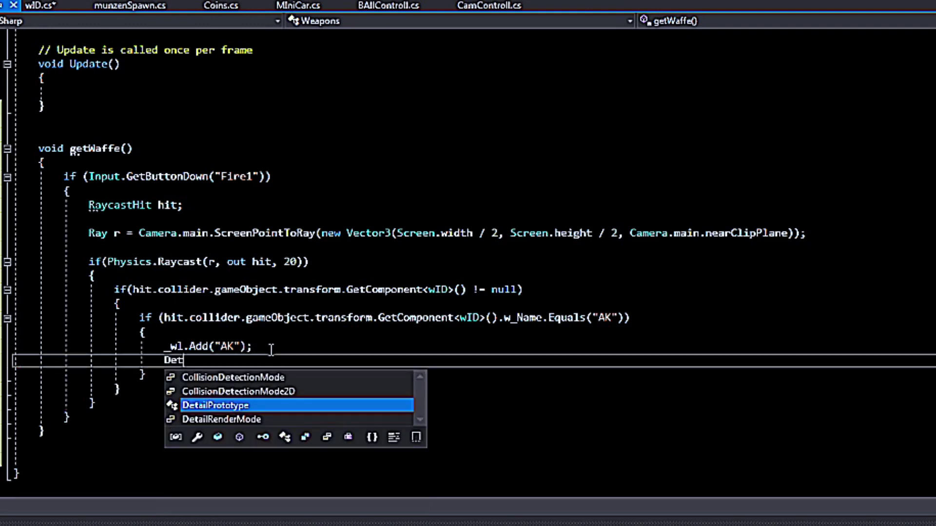
{"action": "key", "text": "BackSpace"}
{"action": "type", "text": "st"}
{"action": "key", "text": "Tab"}
{"action": "type", "text": "("}
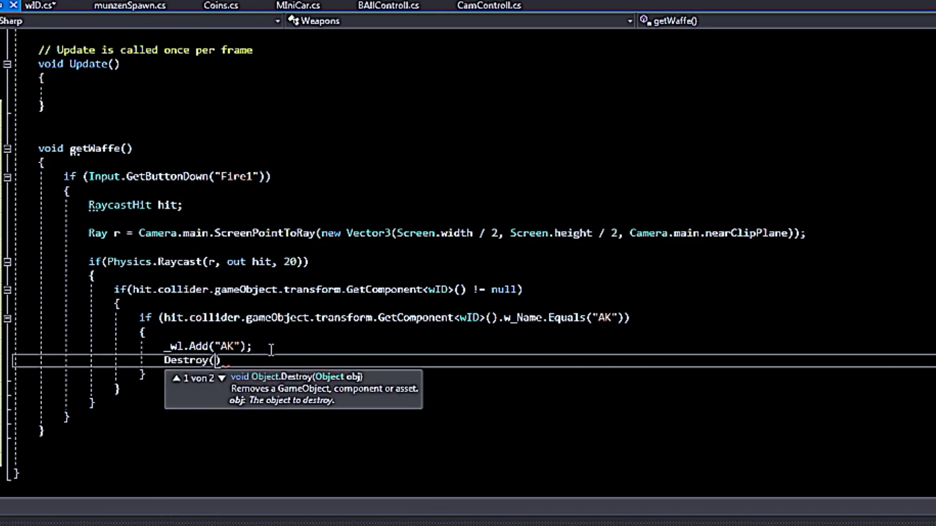
{"action": "type", "text": "hit.c"}
{"action": "key", "text": "Tab"}
{"action": "type", "text": "."}
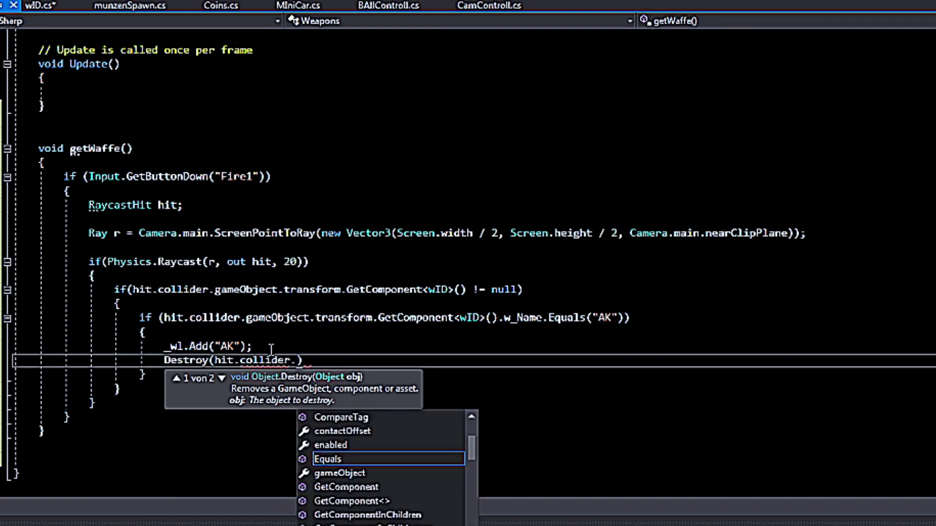
{"action": "type", "text": "ga"}
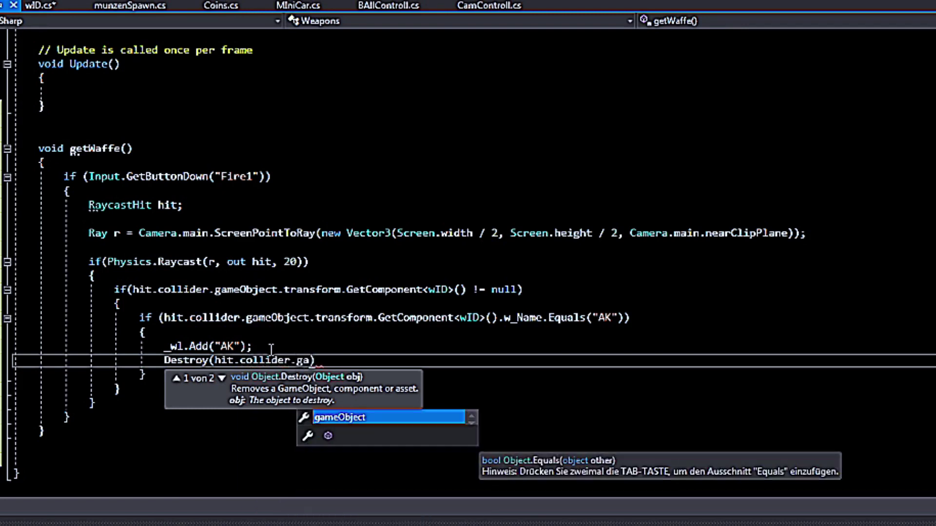
{"action": "key", "text": "Tab"}
{"action": "type", "text": ");"}
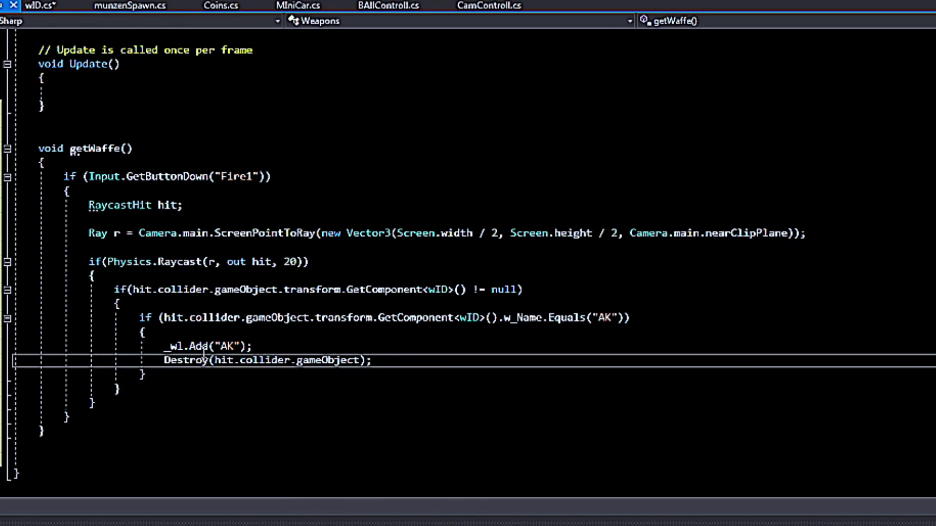
{"action": "left_click_drag", "start_coordinate": [145, 375], "coordinate": [144, 322]}
{"action": "key", "text": "ctrl+c"}
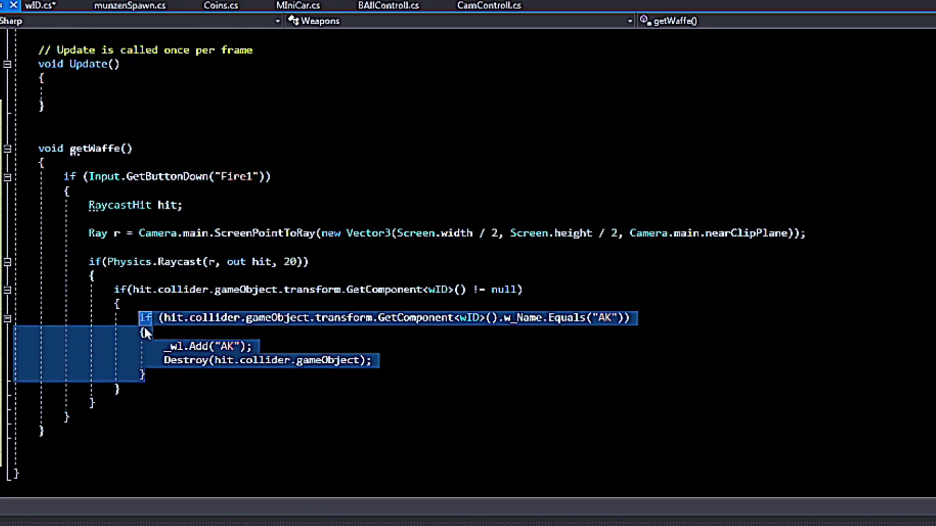
{"action": "left_click", "coordinate": [192, 375]}
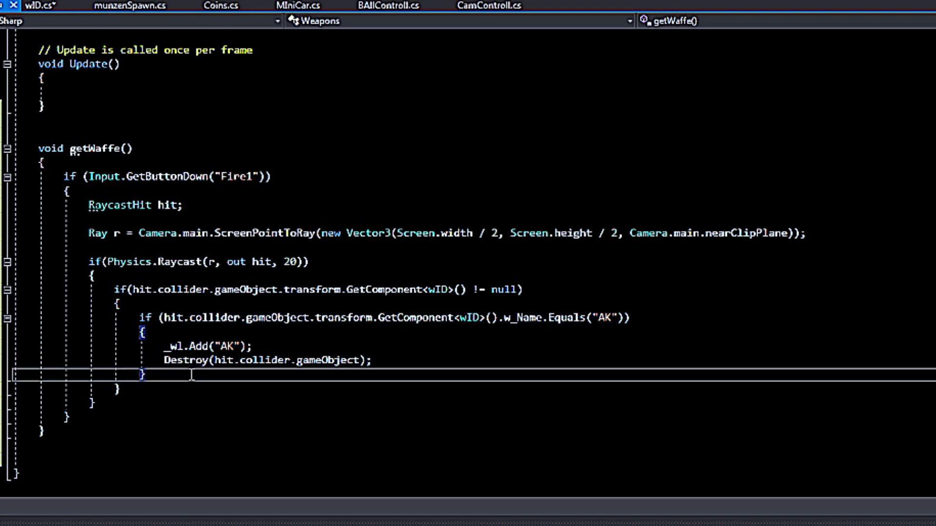
Paste the AK block as an else-if branch that checks and adds "M4A1"
{"action": "key", "text": "Return"}
{"action": "type", "text": "else"}
{"action": "key", "text": "ctrl+v"}
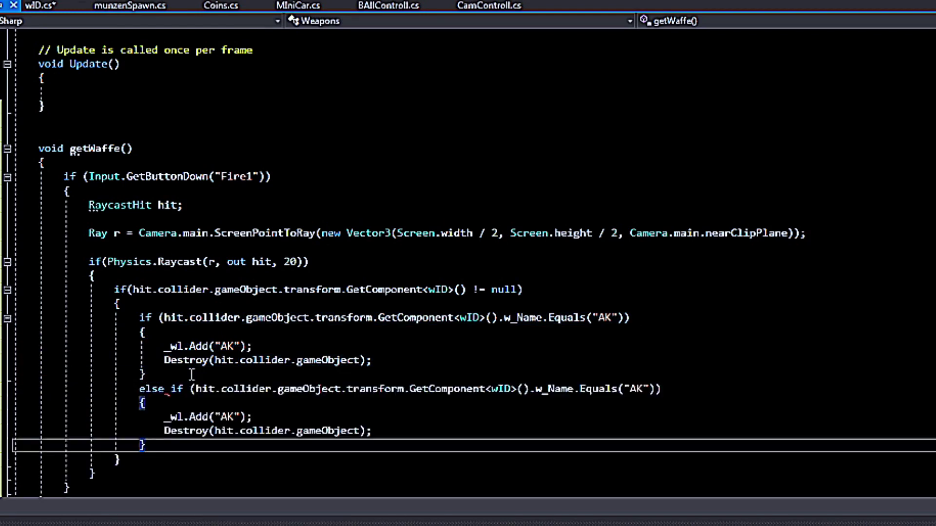
{"action": "left_click", "coordinate": [644, 388]}
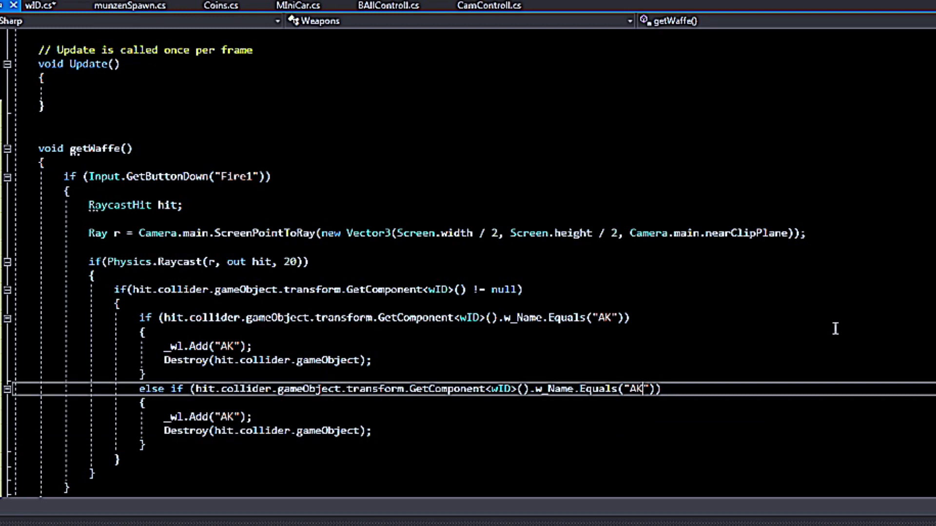
{"action": "key", "text": "BackSpace"}
{"action": "key", "text": "BackSpace"}
{"action": "type", "text": "M4A1"}
{"action": "left_click", "coordinate": [234, 418]}
{"action": "key", "text": "BackSpace"}
{"action": "key", "text": "BackSpace"}
{"action": "type", "text": "M4A1"}
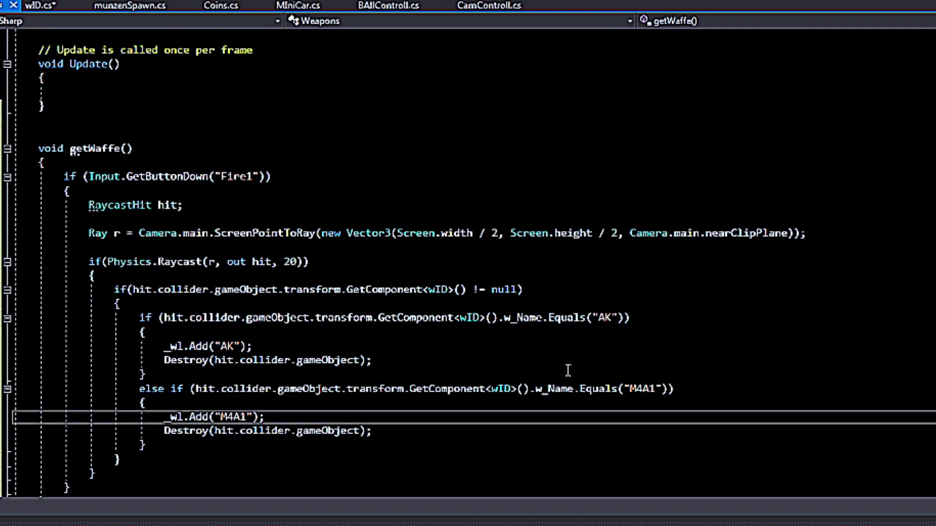
Duplicate the M4A1 branch, changing its condition and _wl.Add name to "Scoripon"
{"action": "left_click_drag", "start_coordinate": [144, 445], "coordinate": [141, 390]}
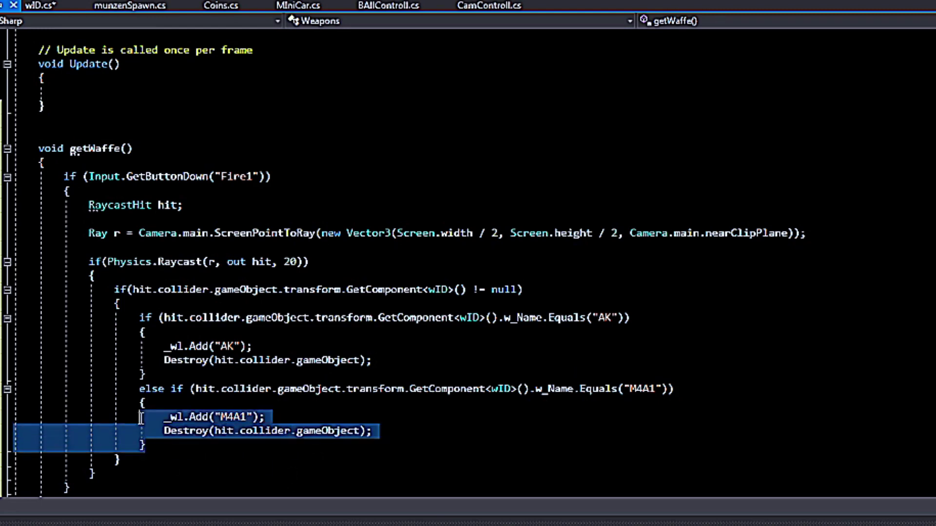
{"action": "left_click", "coordinate": [178, 453]}
{"action": "key", "text": "Return"}
{"action": "type", "text": "else if (hit.collider.gameObject.transform.GetComponent<wID>().w_Name.Equals(\"M4A1\")) {     _wl.Add(\"M4A1\");     Destroy(hit.collider.gameObject); }"}
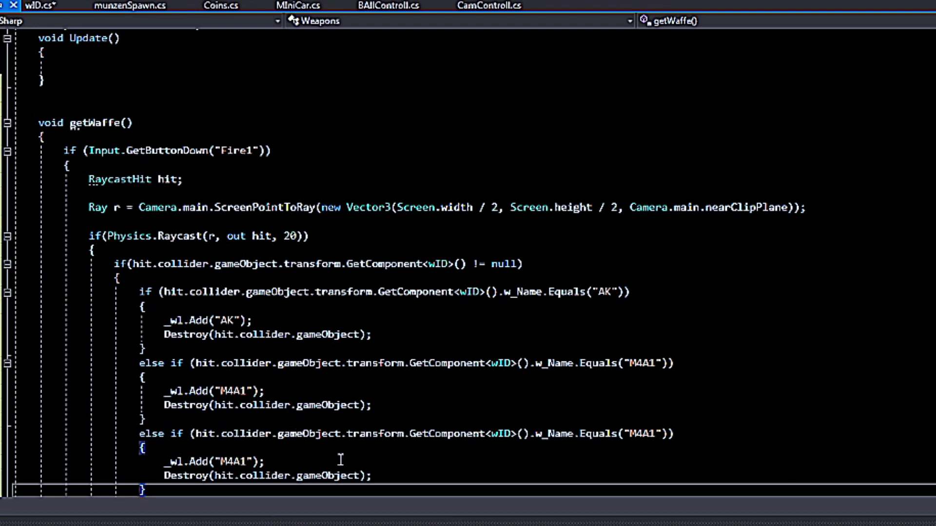
{"action": "left_click", "coordinate": [648, 433]}
{"action": "double_click", "coordinate": [649, 433]}
{"action": "type", "text": "Scoripon"}
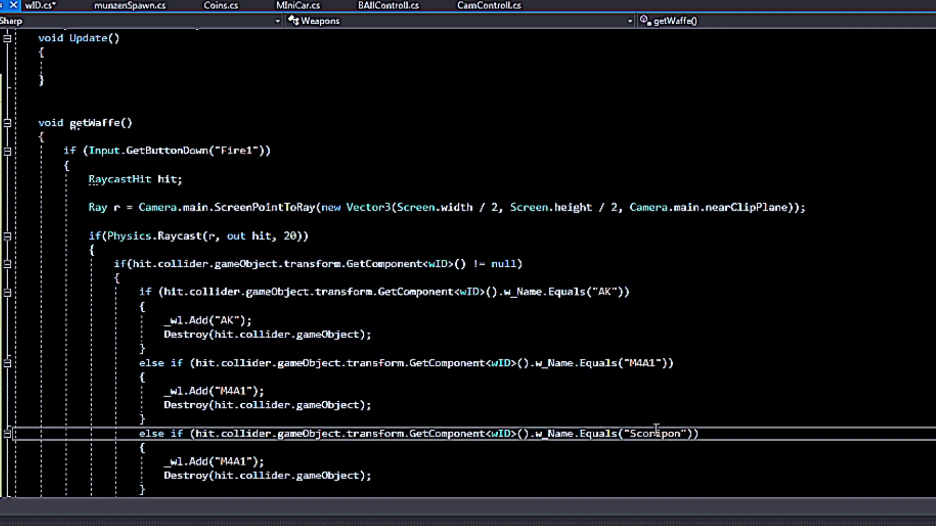
{"action": "double_click", "coordinate": [654, 434]}
{"action": "key", "text": "ctrl+c"}
{"action": "double_click", "coordinate": [237, 462]}
{"action": "key", "text": "ctrl+v"}
{"action": "left_click", "coordinate": [379, 476]}
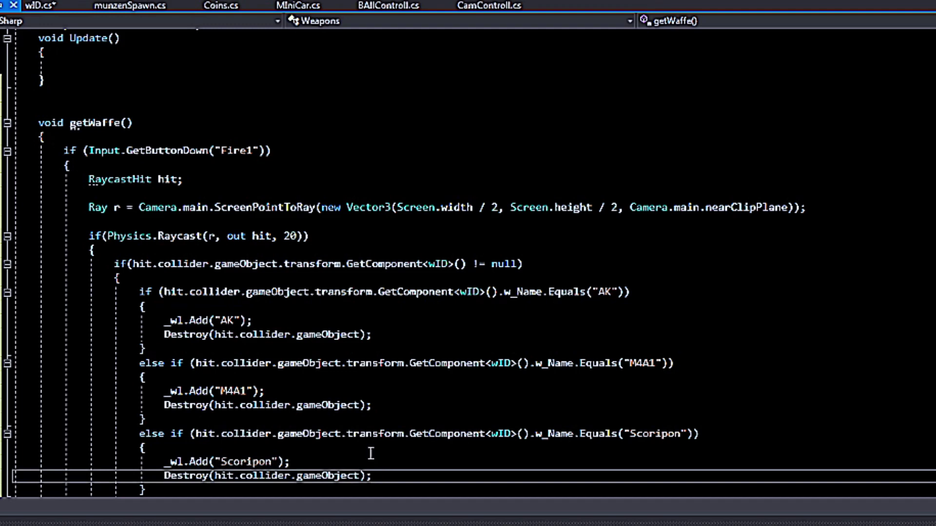
Collapse the getWaffe method and insert blank lines below the _wl field
{"action": "scroll", "coordinate": [369, 451], "scroll_direction": "down", "scroll_amount": 3}
{"action": "scroll", "coordinate": [378, 440], "scroll_direction": "up", "scroll_amount": 3}
{"action": "scroll", "coordinate": [273, 341], "scroll_direction": "up", "scroll_amount": 3}
{"action": "scroll", "coordinate": [201, 272], "scroll_direction": "up", "scroll_amount": 4}
{"action": "scroll", "coordinate": [201, 272], "scroll_direction": "down", "scroll_amount": 1}
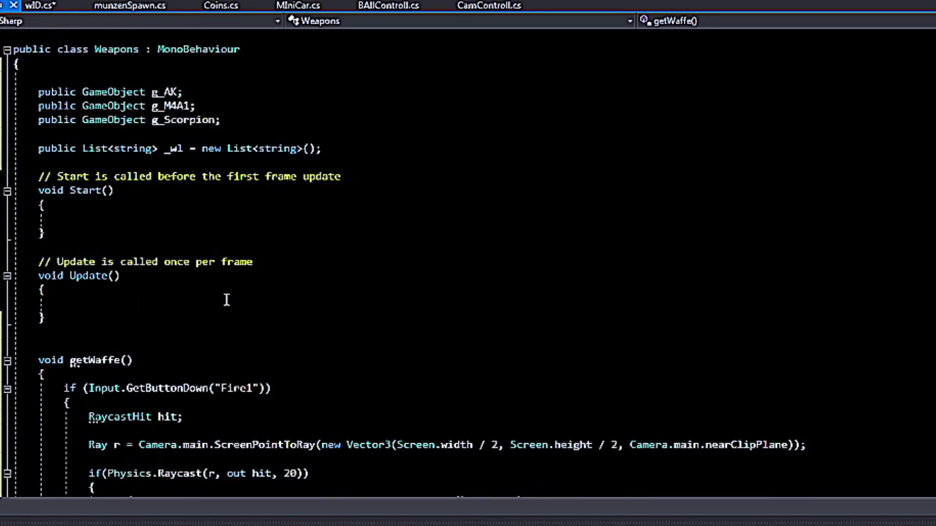
{"action": "scroll", "coordinate": [226, 298], "scroll_direction": "down", "scroll_amount": 2}
{"action": "left_click", "coordinate": [7, 276]}
{"action": "scroll", "coordinate": [280, 296], "scroll_direction": "up", "scroll_amount": 3}
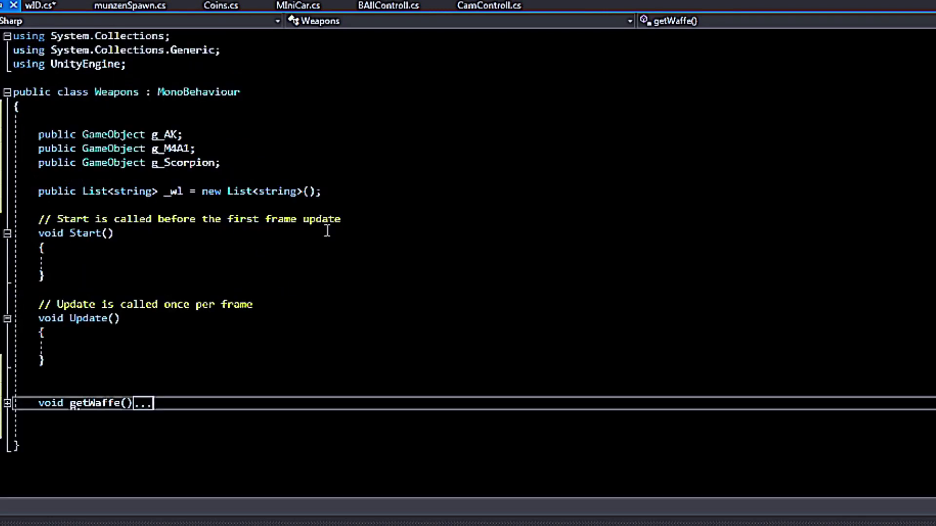
{"action": "left_click", "coordinate": [203, 214]}
{"action": "left_click", "coordinate": [198, 210]}
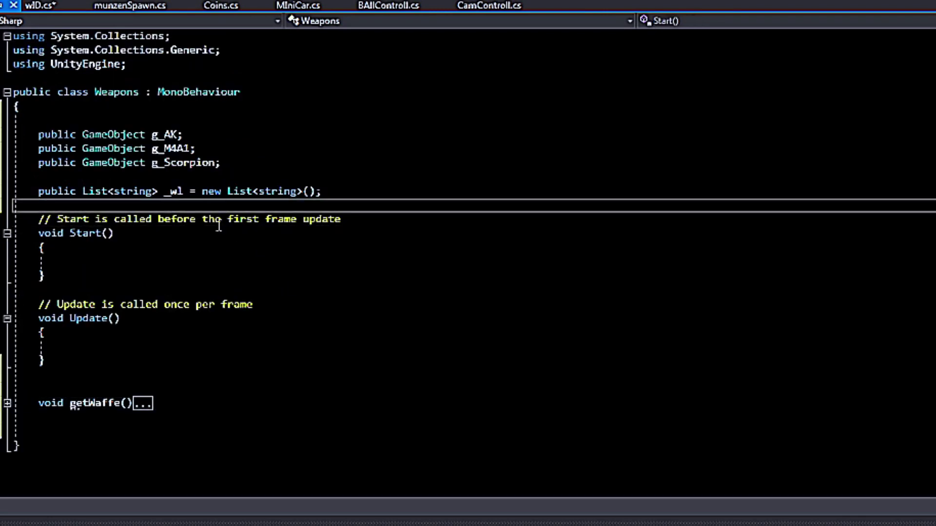
{"action": "key", "text": "Return"}
{"action": "key", "text": "Up"}
{"action": "key", "text": "Return"}
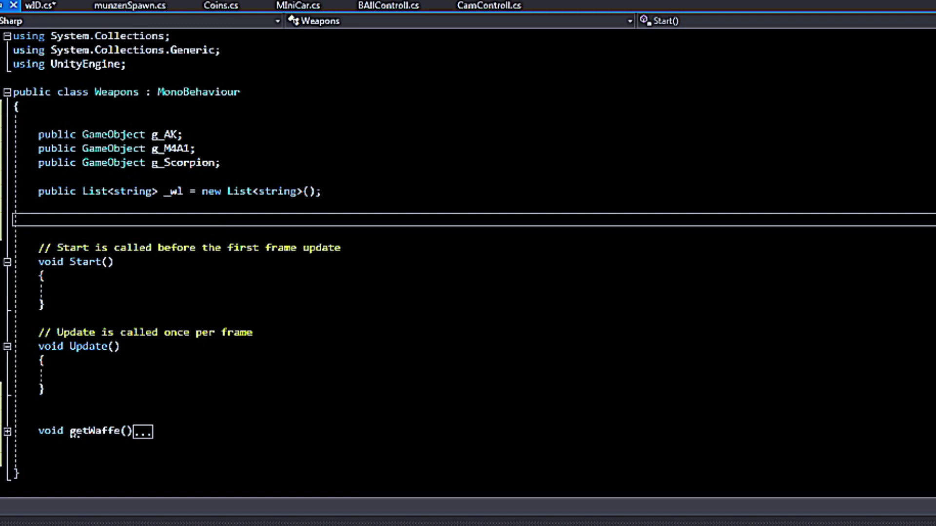
Declare public int weaponSlots = 0; on the new line
{"action": "left_click", "coordinate": [181, 235]}
{"action": "left_click", "coordinate": [180, 225]}
{"action": "type", "text": "public int"}
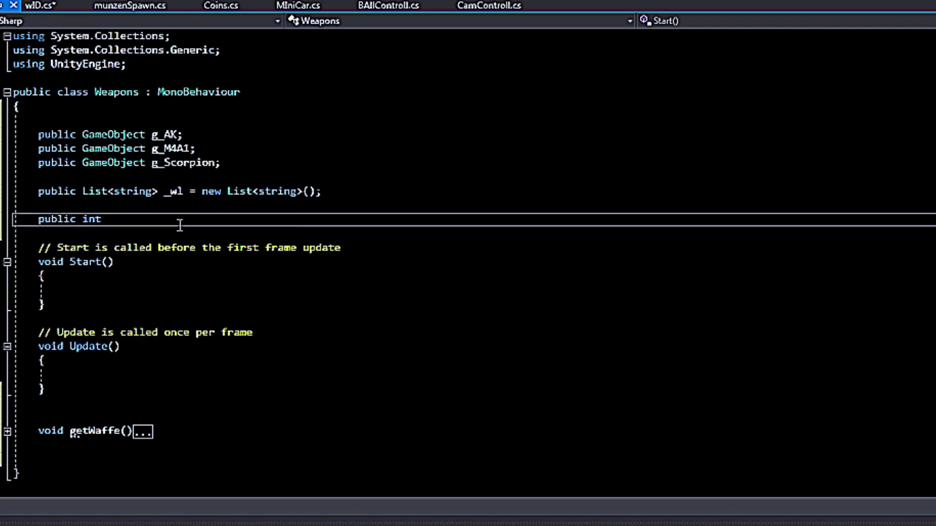
{"action": "type", "text": " weapon"}
{"action": "type", "text": "Slot"}
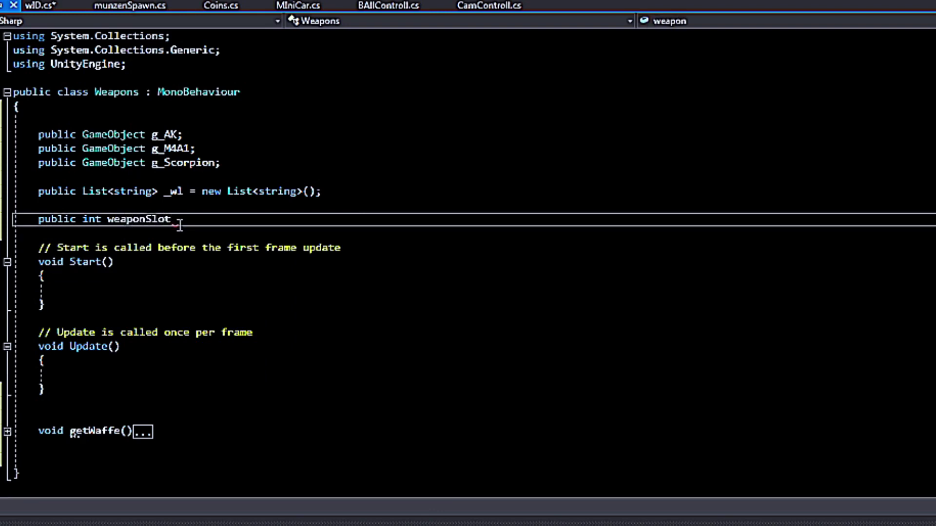
{"action": "type", "text": "s;"}
{"action": "key", "text": "Left"}
{"action": "type", "text": "= 0"}
{"action": "left_click", "coordinate": [104, 418]}
Declare a new void weapons() method above getWaffe
{"action": "key", "text": "Return"}
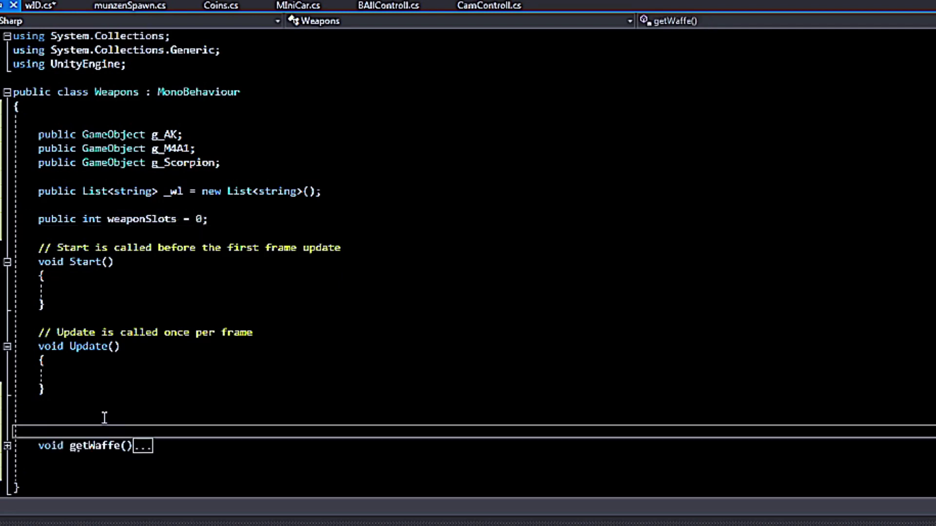
{"action": "key", "text": "Return"}
{"action": "type", "text": "void"}
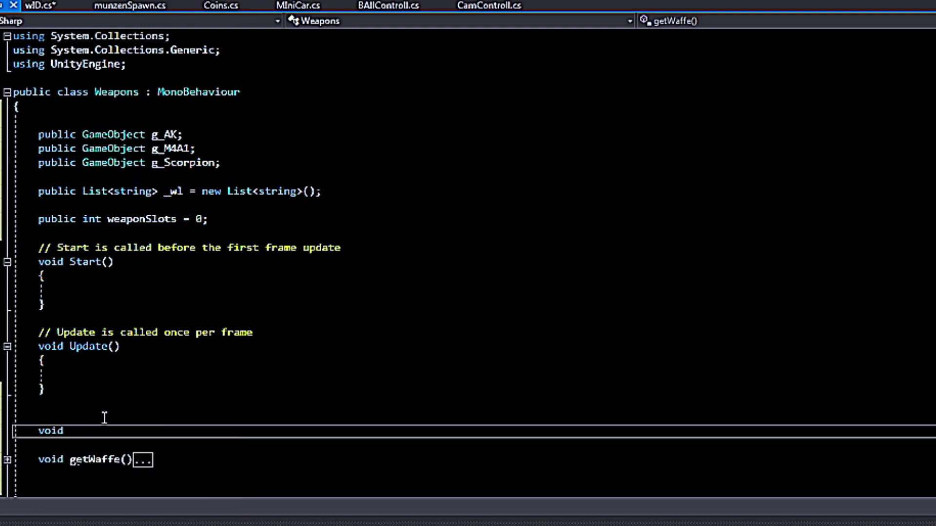
{"action": "type", "text": " weapos"}
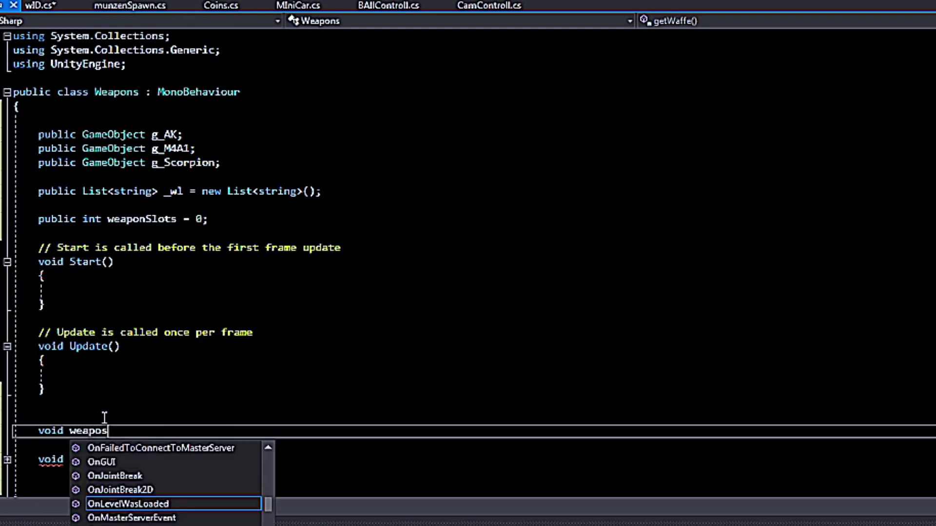
{"action": "key", "text": "BackSpace"}
{"action": "type", "text": "ns"}
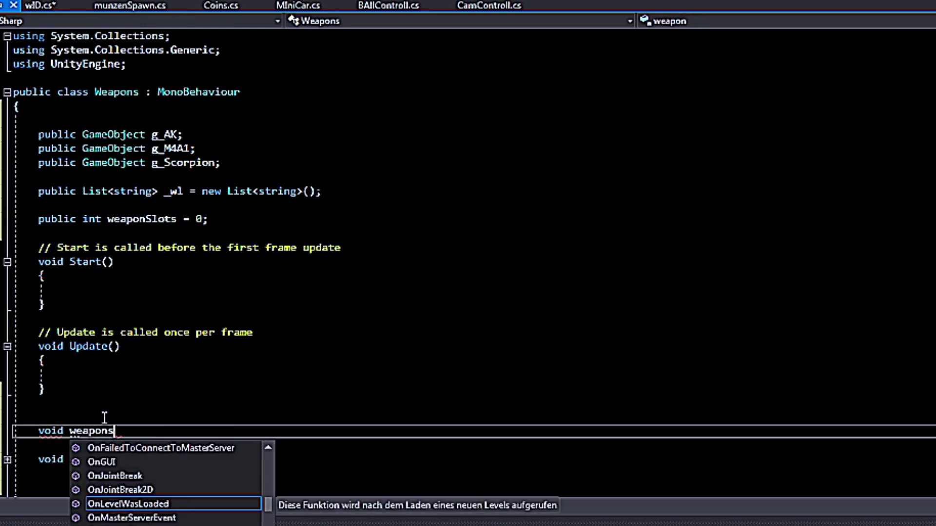
{"action": "type", "text": "Sol"}
{"action": "key", "text": "BackSpace"}
{"action": "key", "text": "BackSpace"}
{"action": "type", "text": "lots"}
{"action": "key", "text": "BackSpace"}
{"action": "key", "text": "BackSpace"}
{"action": "key", "text": "BackSpace"}
{"action": "key", "text": "BackSpace"}
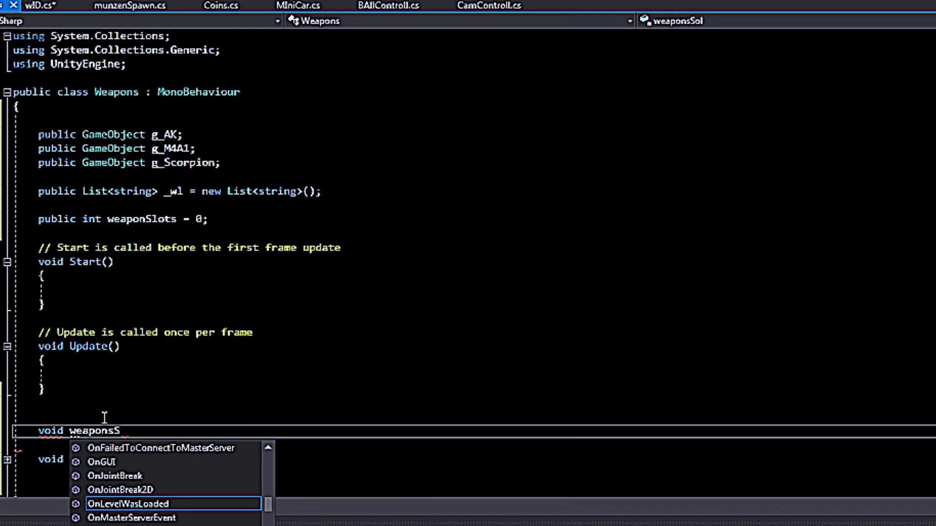
{"action": "key", "text": "BackSpace"}
{"action": "type", "text": "("}
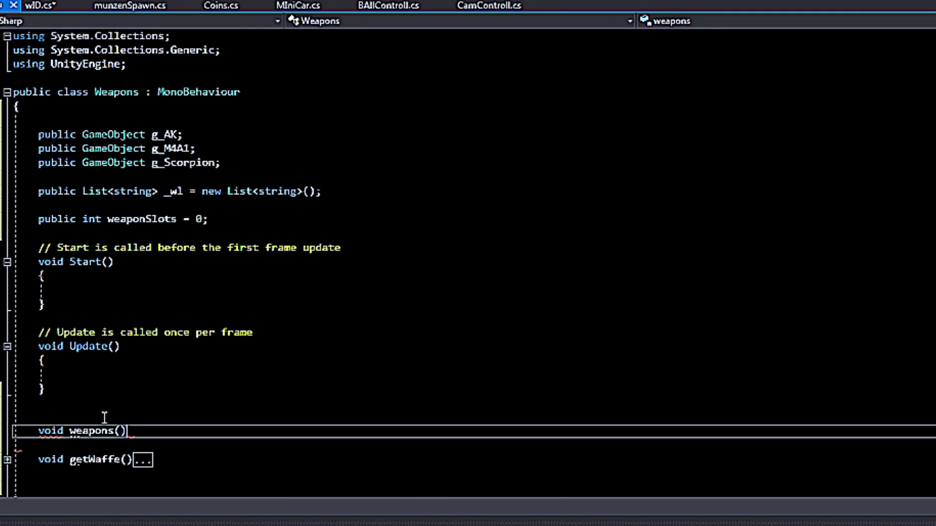
{"action": "type", "text": "{"}
{"action": "key", "text": "Return"}
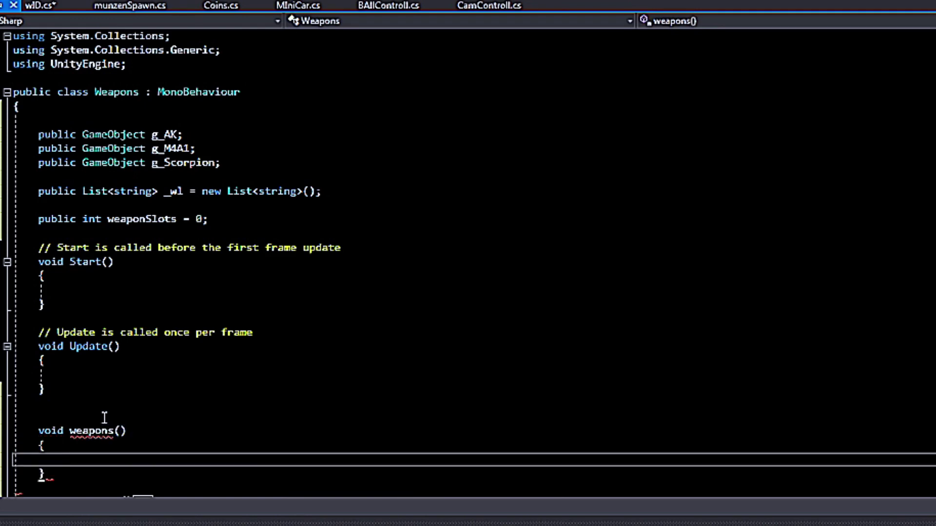
Inside weapons(), add an if checking Input.GetAxis("Mouse ScrollWheel") >= 0.1
{"action": "scroll", "coordinate": [238, 441], "scroll_direction": "down", "scroll_amount": 2}
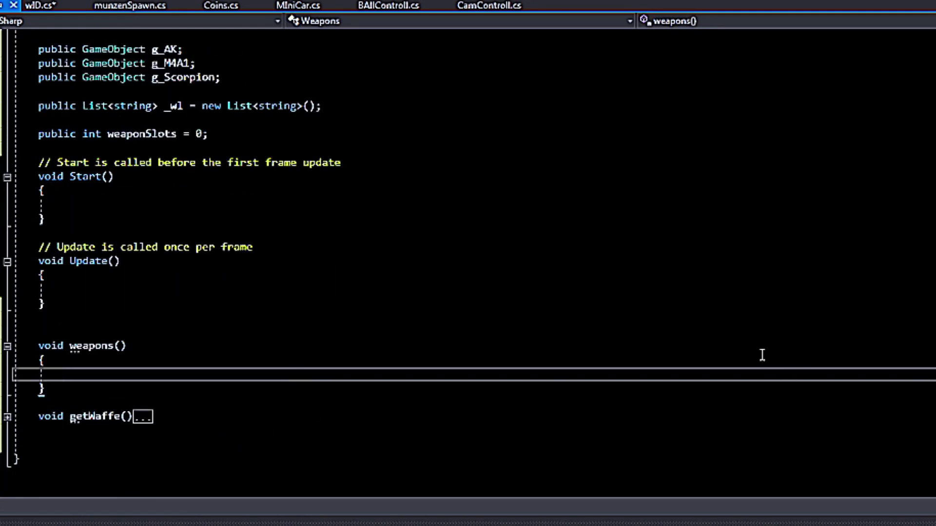
{"action": "double_click", "coordinate": [106, 370]}
{"action": "left_click", "coordinate": [114, 381]}
{"action": "type", "text": "i"}
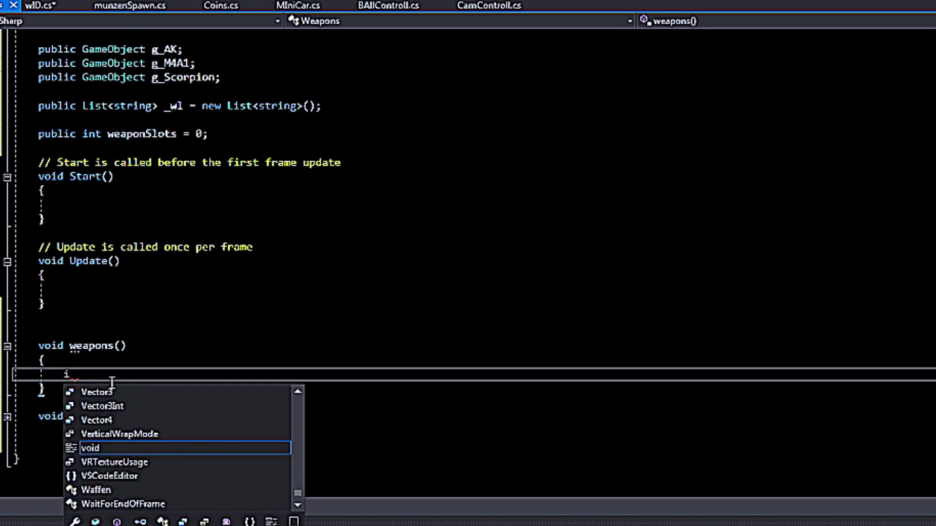
{"action": "type", "text": "f(I"}
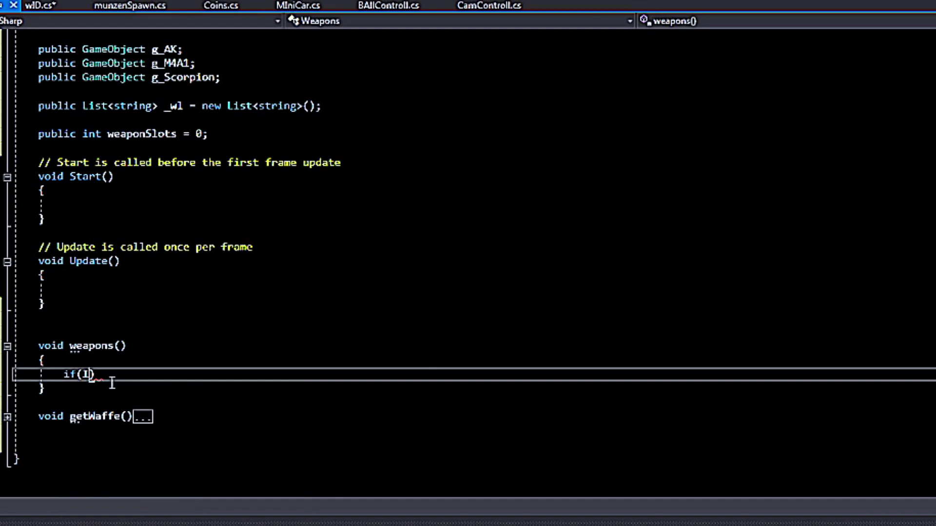
{"action": "type", "text": "nput"}
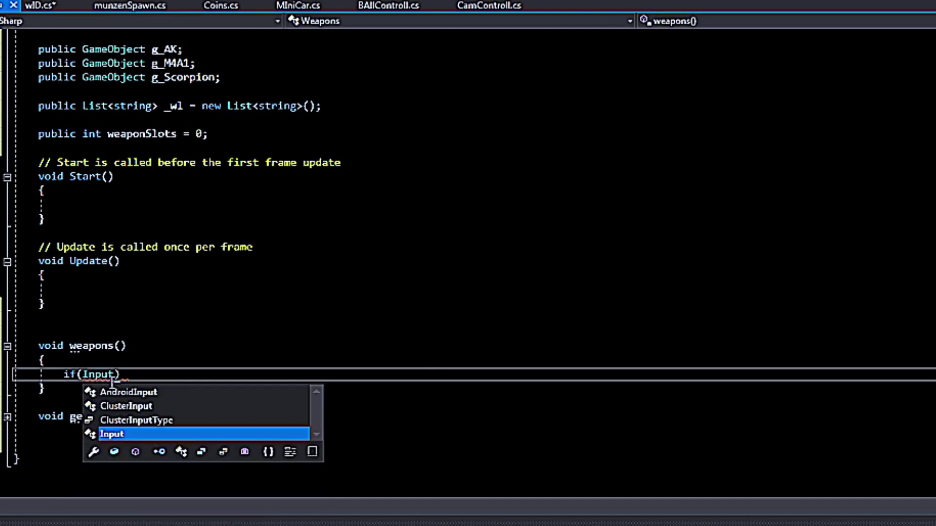
{"action": "type", "text": "."}
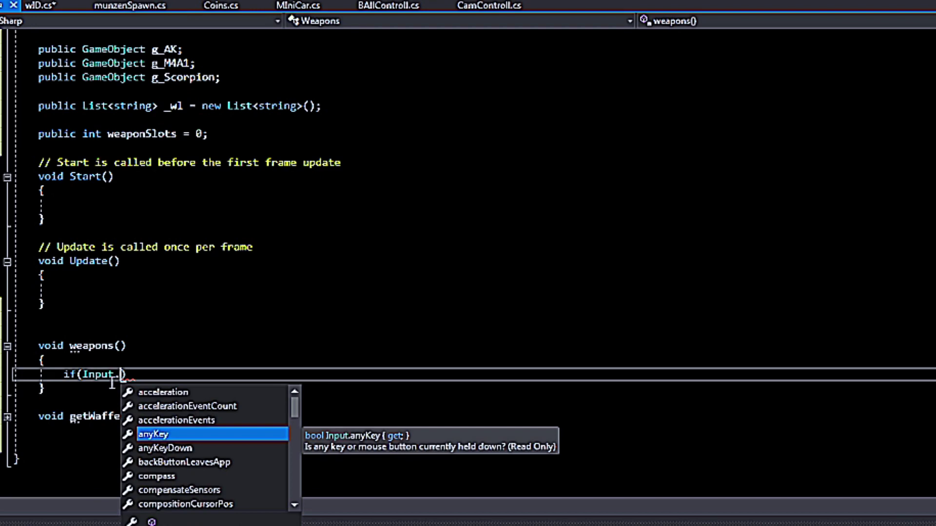
{"action": "type", "text": "Get"}
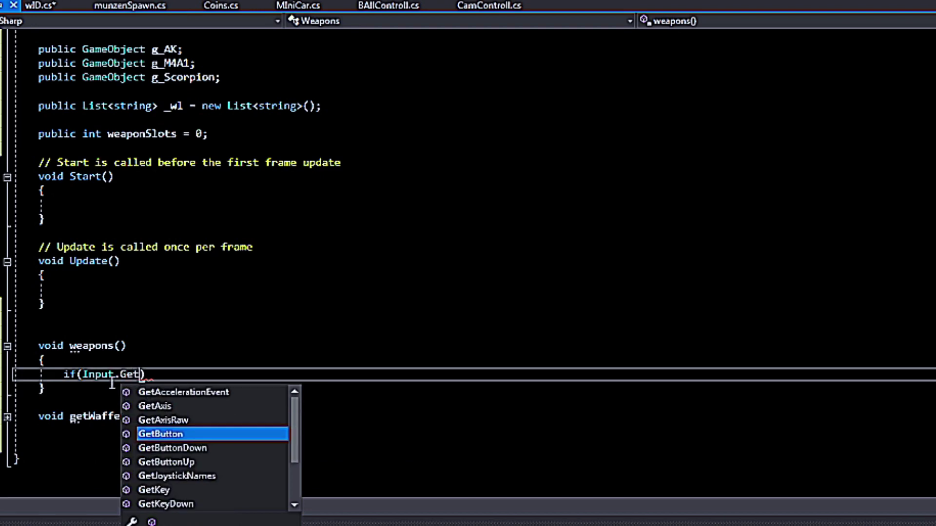
{"action": "key", "text": "Up"}
{"action": "key", "text": "Up"}
{"action": "key", "text": "Tab"}
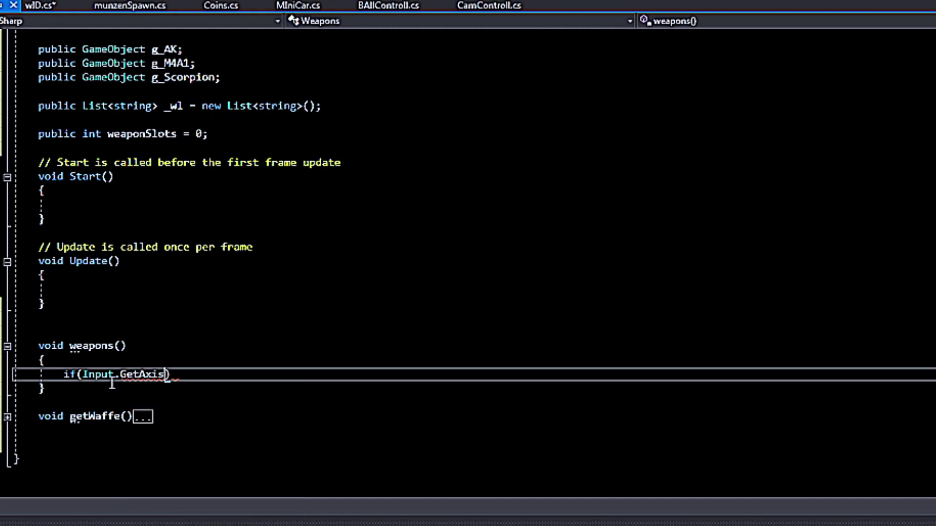
{"action": "type", "text": "("}
{"action": "type", "text": "Mouse"}
{"action": "key", "text": "BackSpace"}
{"action": "key", "text": "BackSpace"}
{"action": "key", "text": "BackSpace"}
{"action": "key", "text": "BackSpace"}
{"action": "key", "text": "BackSpace"}
{"action": "type", "text": "\"Mouse Wheel"}
{"action": "key", "text": "BackSpace"}
{"action": "key", "text": "BackSpace"}
{"action": "key", "text": "BackSpace"}
{"action": "key", "text": "BackSpace"}
{"action": "key", "text": "BackSpace"}
{"action": "type", "text": "Scr"}
{"action": "key", "text": "BackSpace"}
{"action": "type", "text": "rollWheel"}
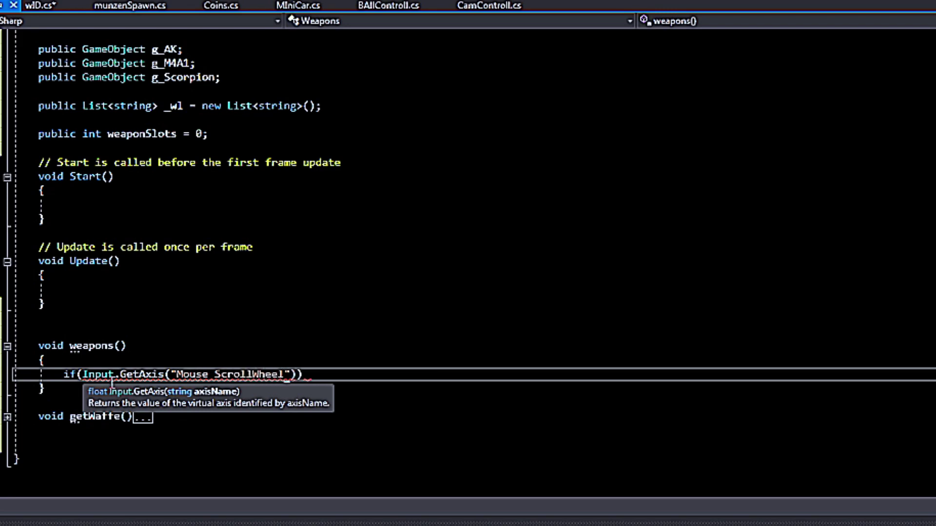
{"action": "key", "text": "Right"}
{"action": "key", "text": "Right"}
{"action": "key", "text": "Right"}
{"action": "key", "text": "Left"}
{"action": "type", "text": ">= 0.1"}
{"action": "key", "text": "Right"}
{"action": "type", "text": "{"}
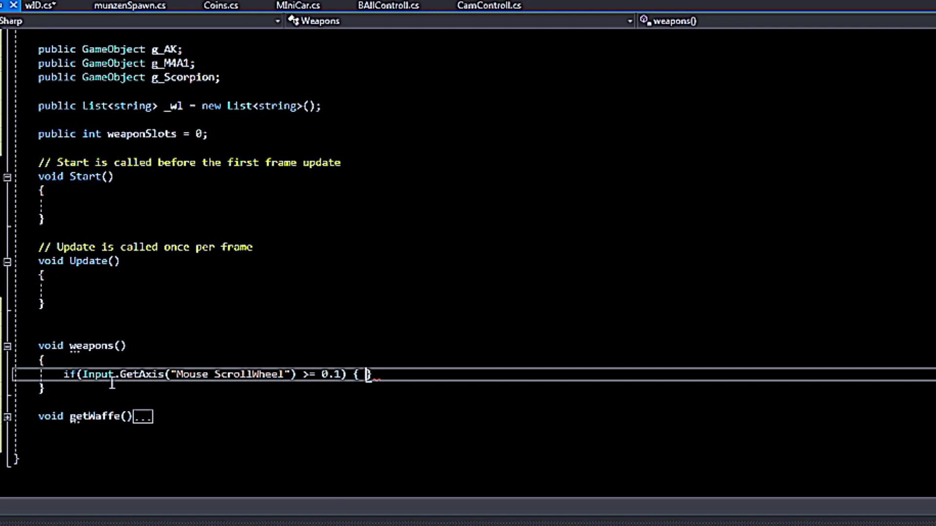
{"action": "key", "text": "Return"}
In that block, increment weaponSlots by 1 and cap it at 3
{"action": "type", "text": "w"}
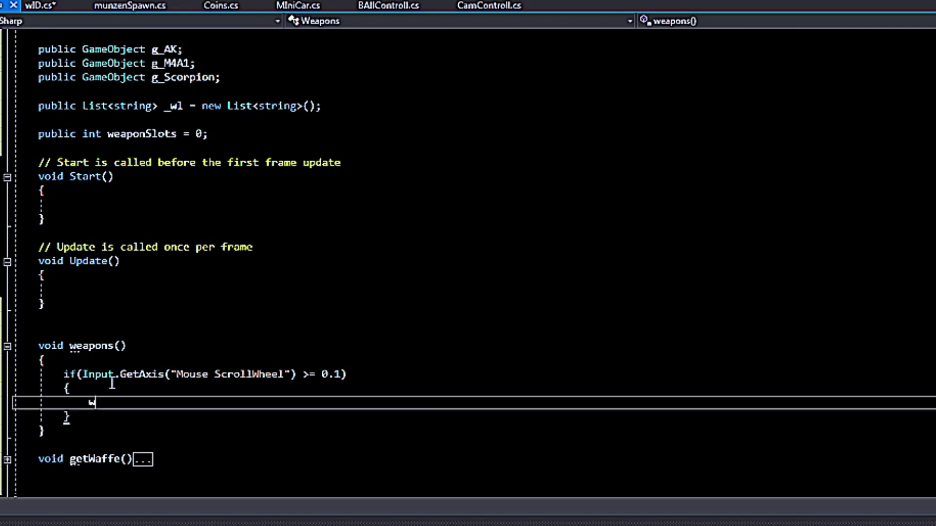
{"action": "type", "text": "ea"}
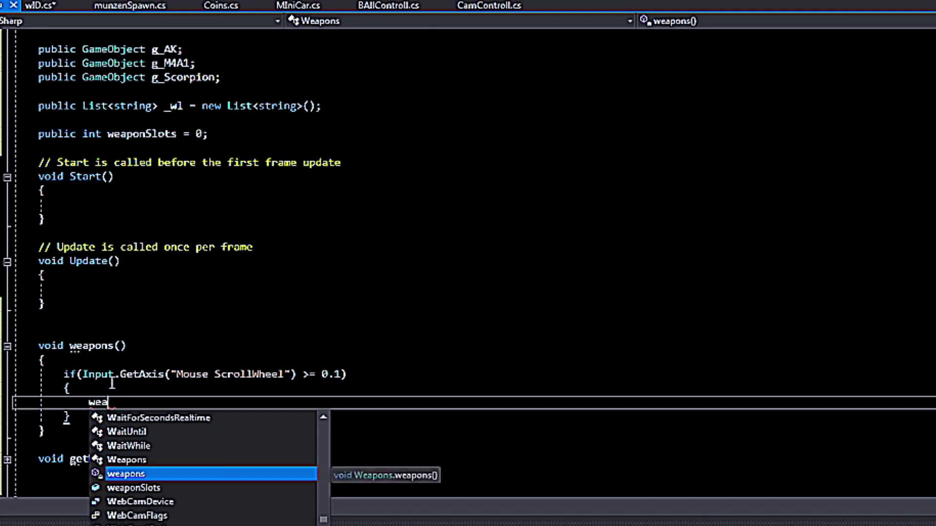
{"action": "key", "text": "Down"}
{"action": "key", "text": "Tab"}
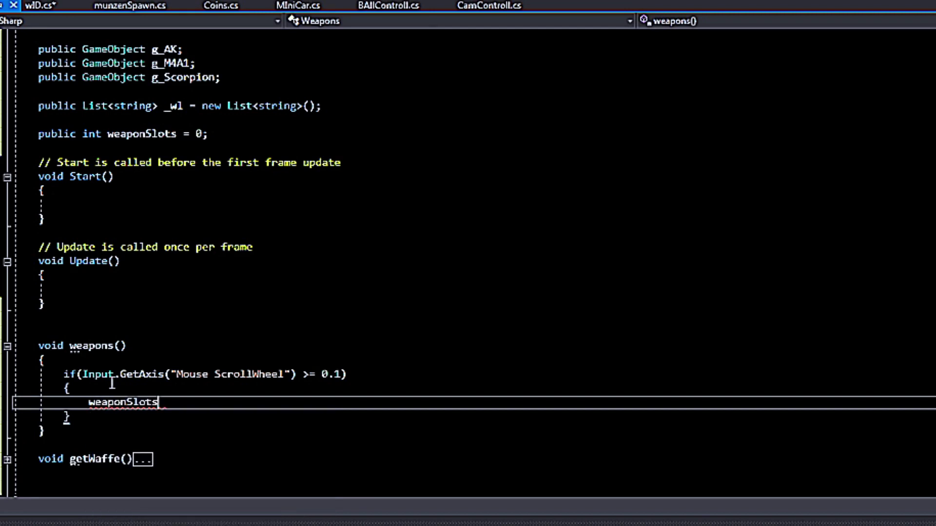
{"action": "type", "text": "+= 1;"}
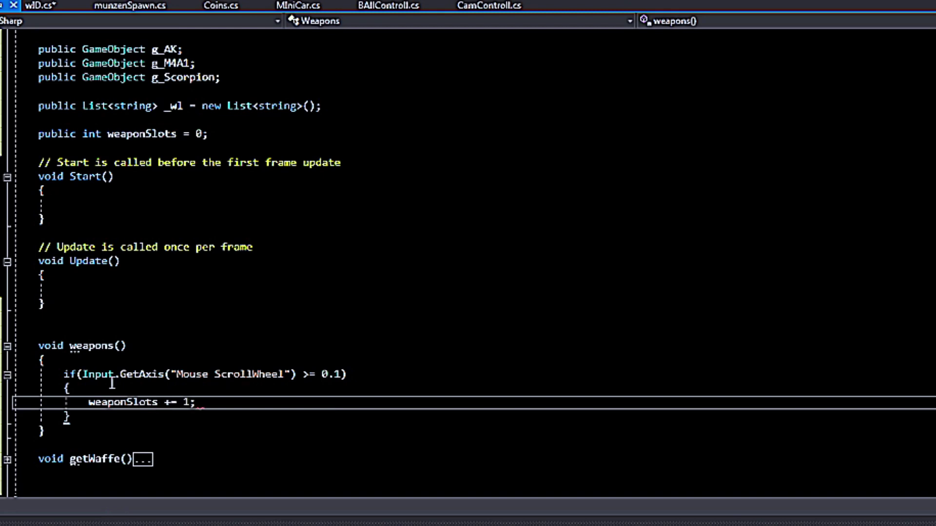
{"action": "key", "text": "Return"}
{"action": "type", "text": "if(w"}
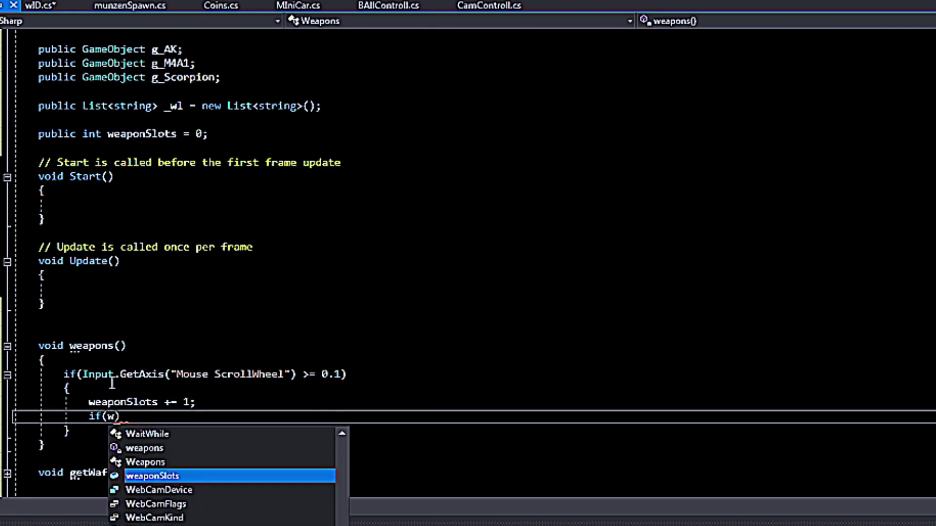
{"action": "key", "text": "Tab"}
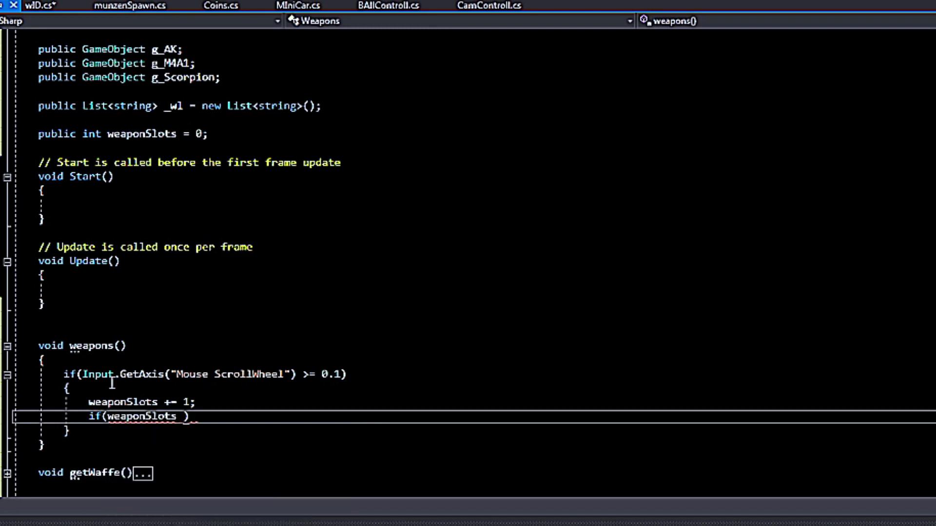
{"action": "type", "text": "> 3)"}
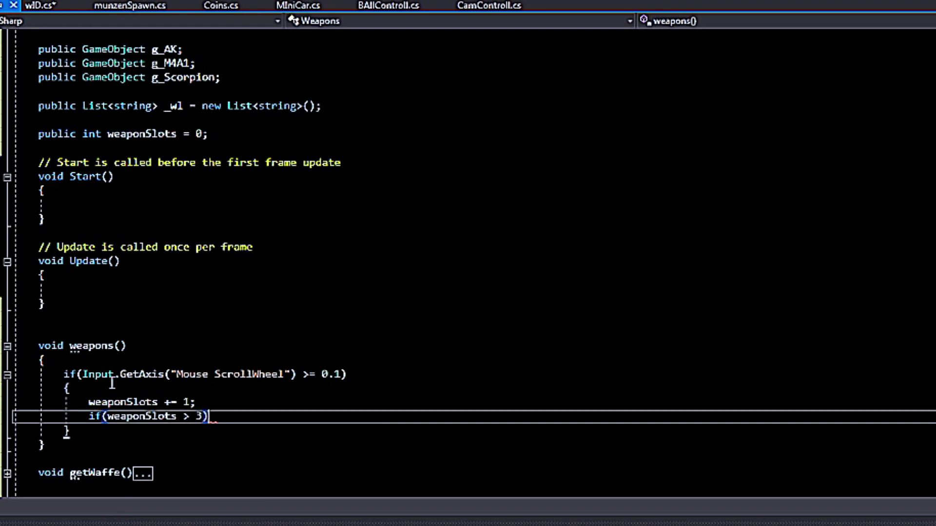
{"action": "type", "text": "we"}
{"action": "key", "text": "Tab"}
{"action": "type", "text": "= 3;"}
Paste the scroll-up block as an else-if with the condition changed to <= -0.1
{"action": "key", "text": "Down"}
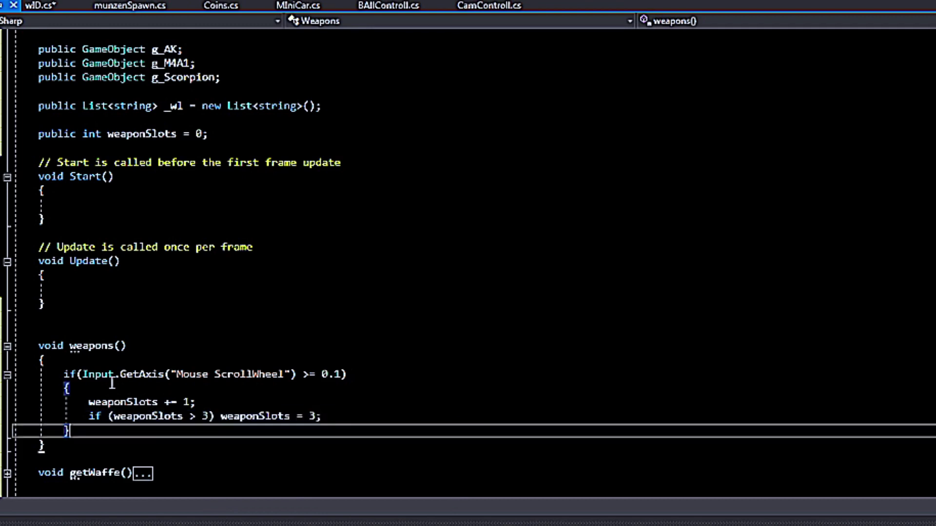
{"action": "key", "text": "shift+Up"}
{"action": "key", "text": "shift+Up"}
{"action": "key", "text": "shift+Home"}
{"action": "key", "text": "Right"}
{"action": "key", "text": "Left"}
{"action": "key", "text": "Return"}
{"action": "type", "text": "else"}
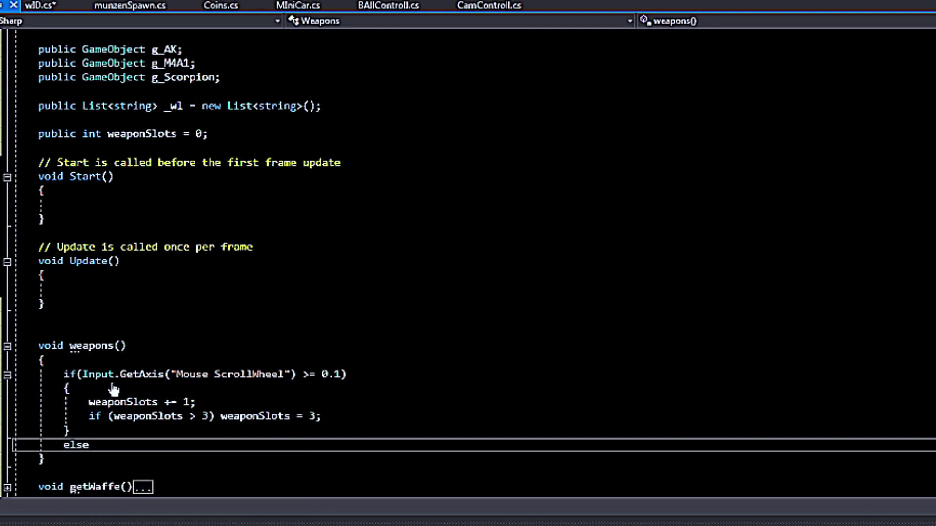
{"action": "key", "text": "ctrl+v"}
{"action": "left_click", "coordinate": [349, 433]}
{"action": "key", "text": "BackSpace"}
{"action": "type", "text": "<"}
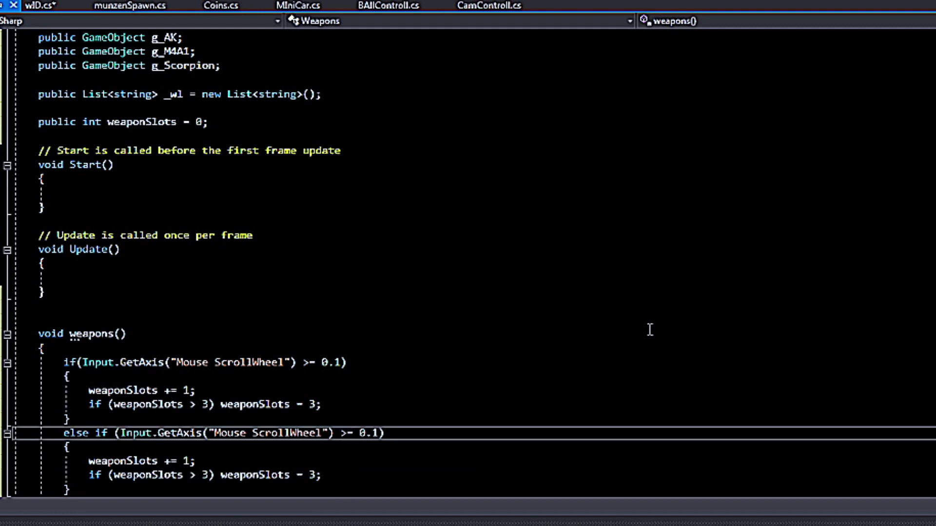
{"action": "key", "text": "BackSpace"}
{"action": "type", "text": "<"}
{"action": "key", "text": "Right"}
{"action": "type", "text": "-"}
Make the else branch use weaponSlots -= 1 and reset values below 0 to 0
{"action": "left_click", "coordinate": [169, 460]}
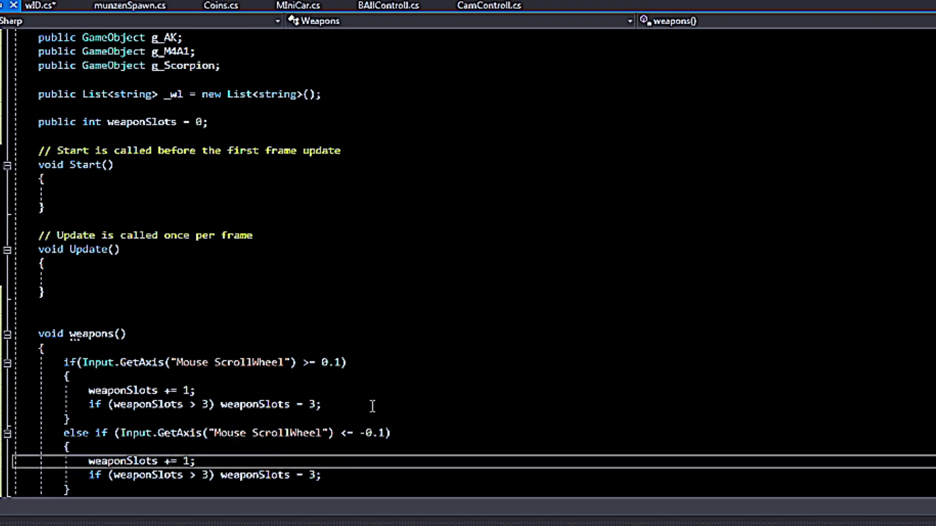
{"action": "key", "text": "BackSpace"}
{"action": "type", "text": "-"}
{"action": "left_click", "coordinate": [207, 476]}
{"action": "key", "text": "BackSpace"}
{"action": "type", "text": "0"}
{"action": "key", "text": "Left"}
{"action": "key", "text": "BackSpace"}
{"action": "type", "text": "<"}
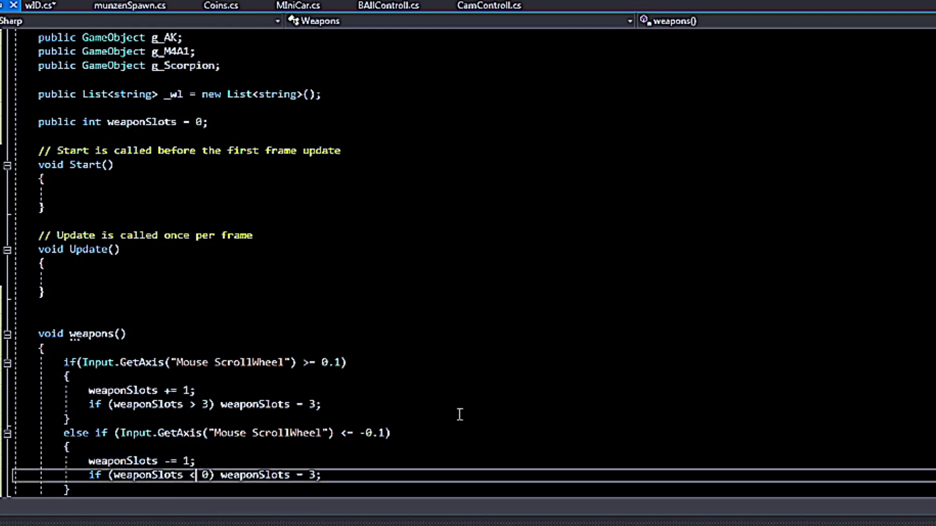
{"action": "left_click", "coordinate": [317, 474]}
{"action": "key", "text": "BackSpace"}
{"action": "type", "text": "0"}
{"action": "scroll", "coordinate": [543, 402], "scroll_direction": "down", "scroll_amount": 3}
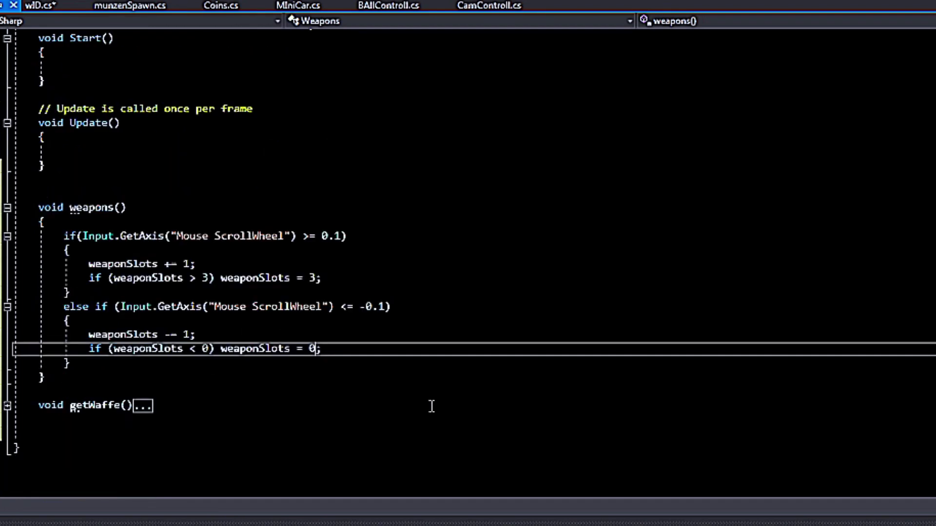
Below the else-if block, write the condition if (Input.GetKeyDown(KeyCode.Alpha1))
{"action": "left_click", "coordinate": [98, 368]}
{"action": "key", "text": "Return"}
{"action": "key", "text": "Return"}
{"action": "key", "text": "Return"}
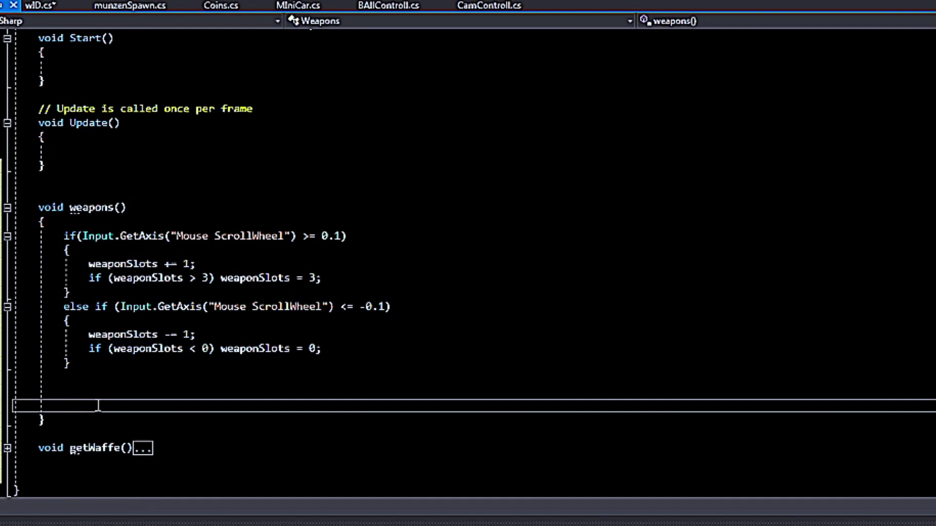
{"action": "left_click", "coordinate": [111, 390]}
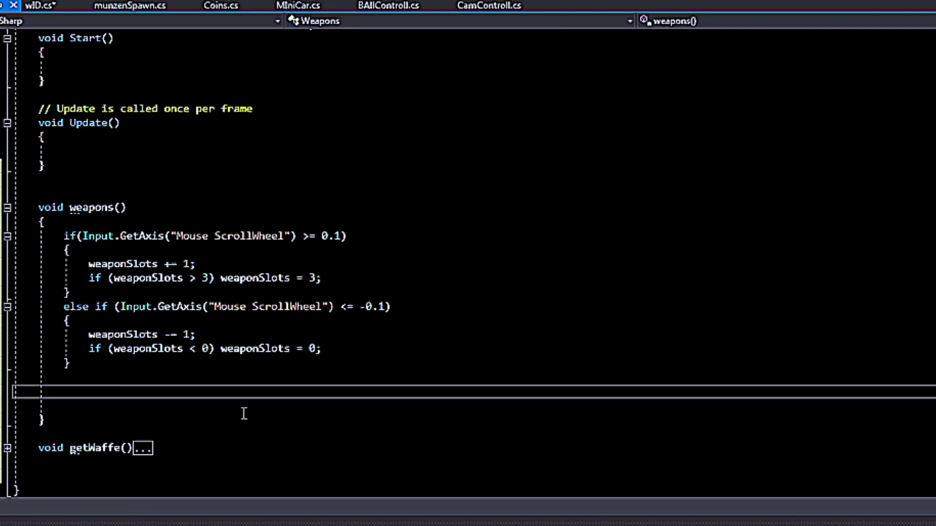
{"action": "type", "text": "if(input.g"}
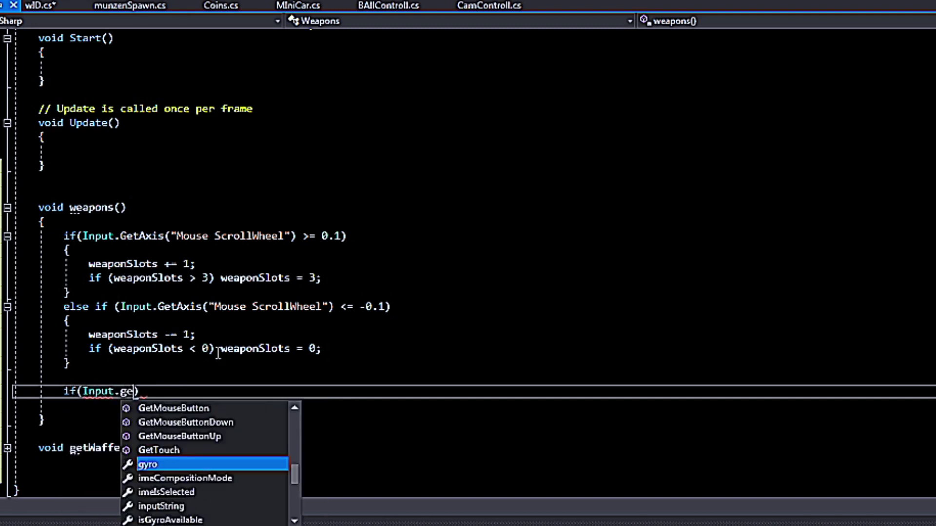
{"action": "type", "text": "etk"}
{"action": "key", "text": "Down"}
{"action": "key", "text": "Tab"}
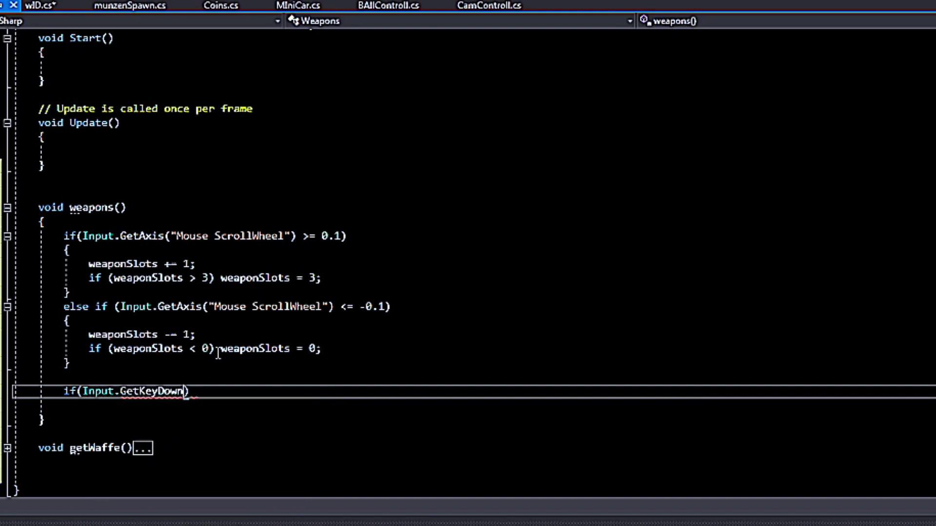
{"action": "type", "text": "(Key"}
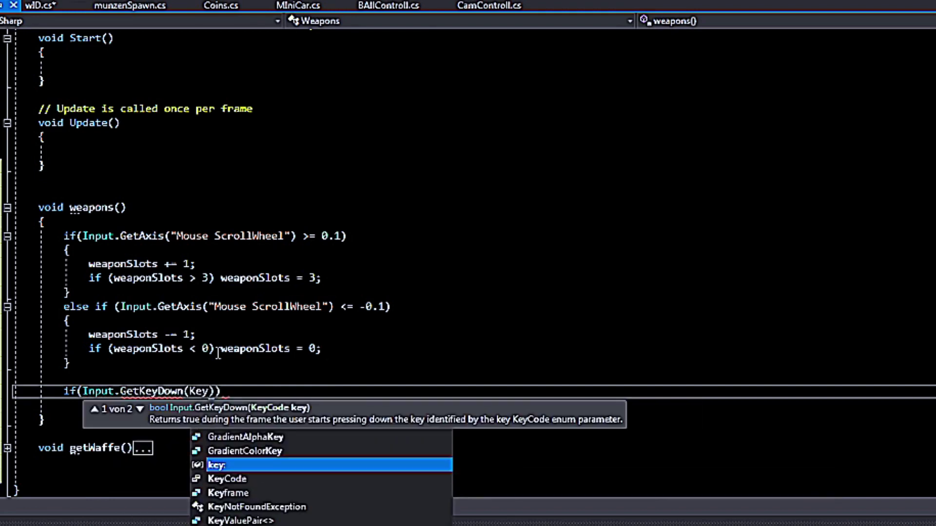
{"action": "key", "text": "Tab"}
{"action": "type", "text": "."}
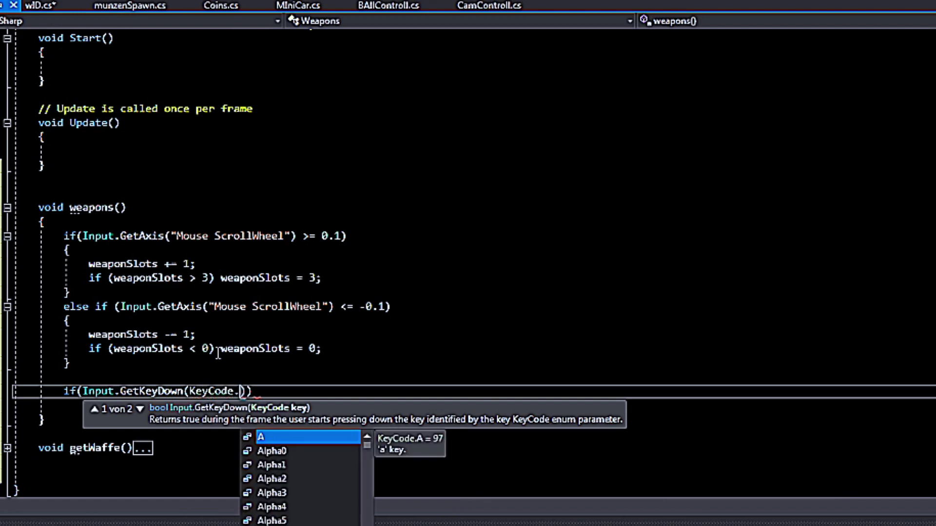
{"action": "key", "text": "Down"}
{"action": "key", "text": "Down"}
{"action": "key", "text": "Down"}
{"action": "key", "text": "Down"}
{"action": "key", "text": "Up"}
{"action": "key", "text": "Up"}
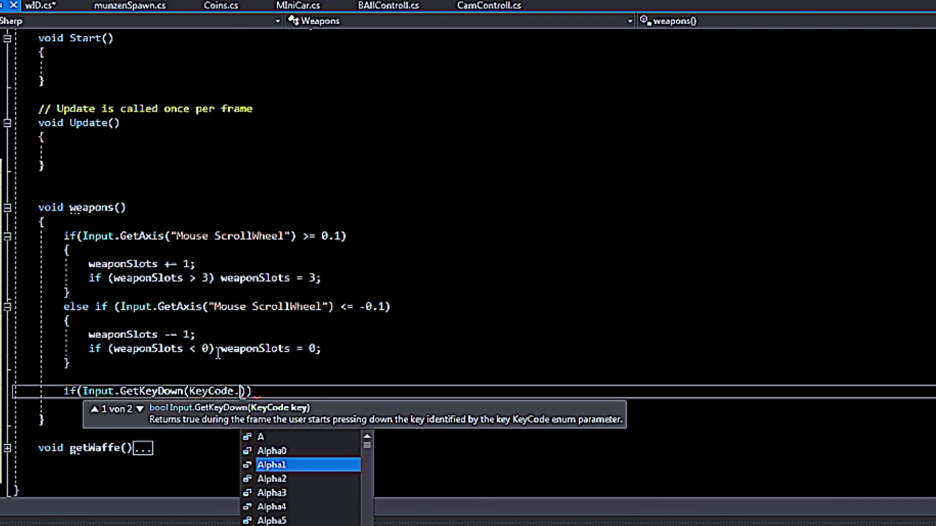
{"action": "key", "text": "Tab"}
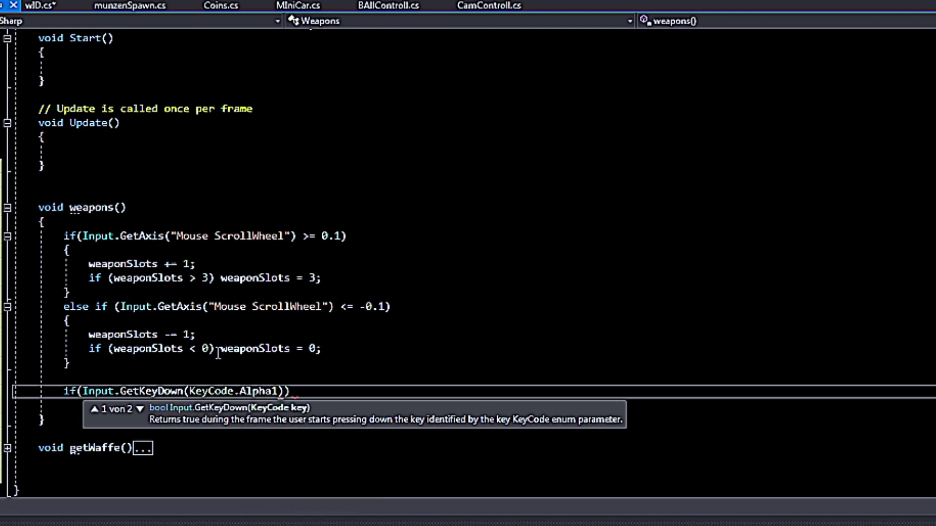
Complete the Alpha1 check with weaponSlots = 1; and add blank lines below it
{"action": "type", "text": "))"}
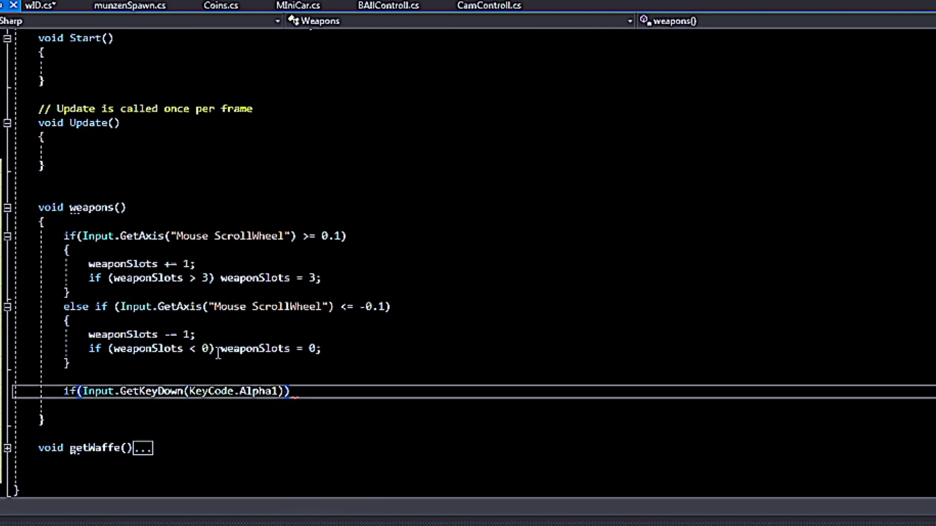
{"action": "type", "text": "we"}
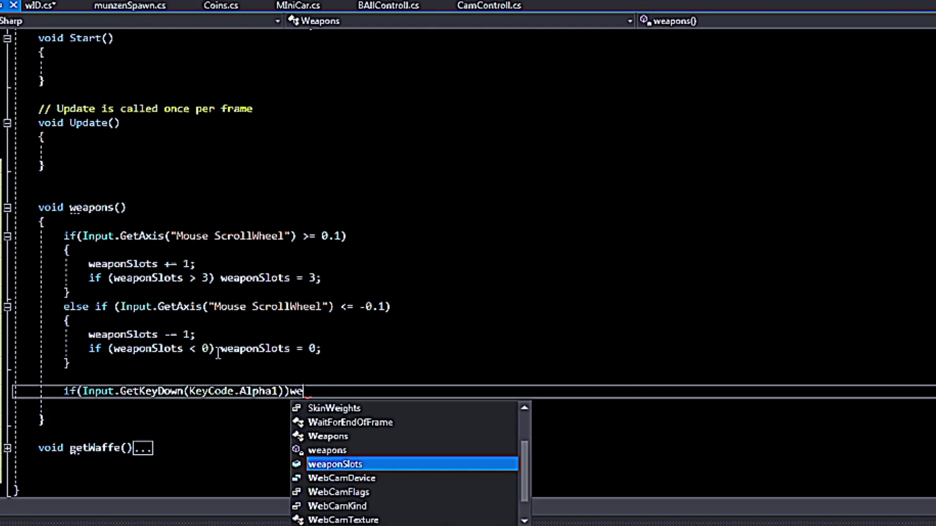
{"action": "key", "text": "Tab"}
{"action": "type", "text": "= 2"}
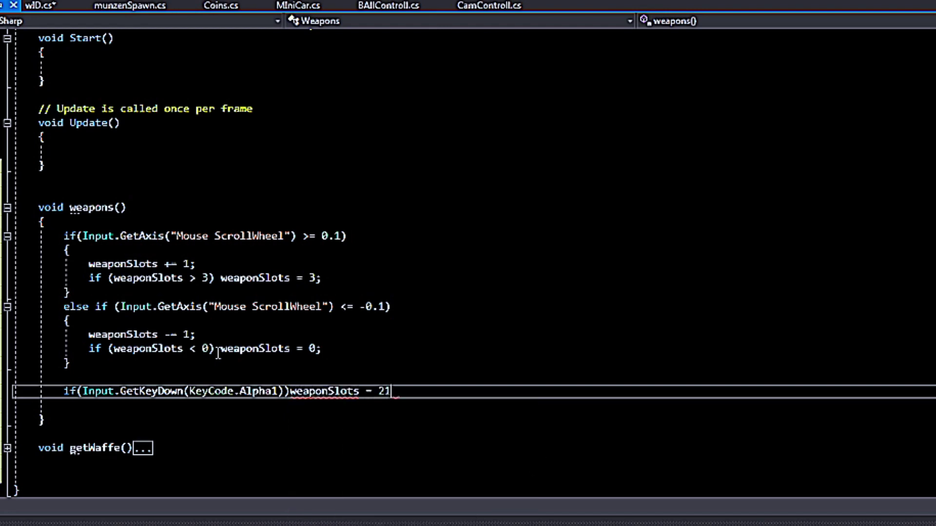
{"action": "key", "text": "BackSpace"}
{"action": "type", "text": "1;"}
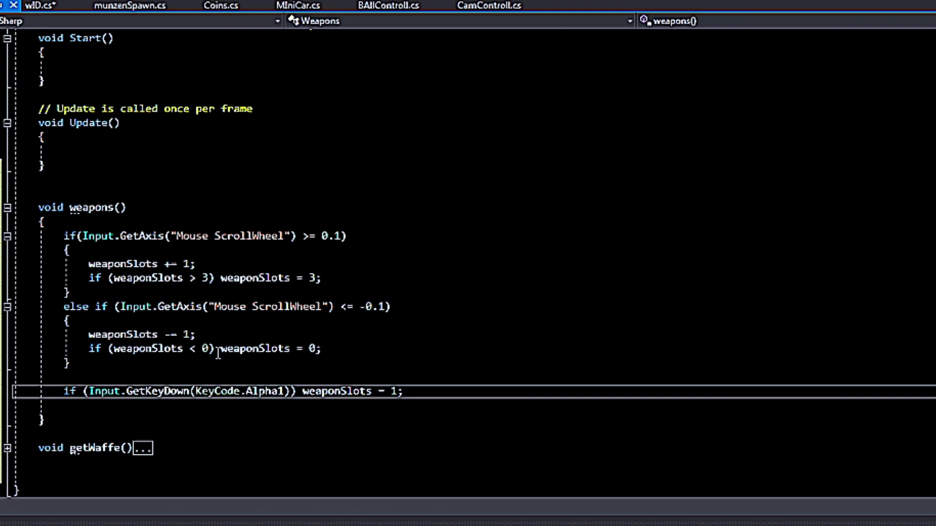
{"action": "key", "text": "Return"}
{"action": "key", "text": "Return"}
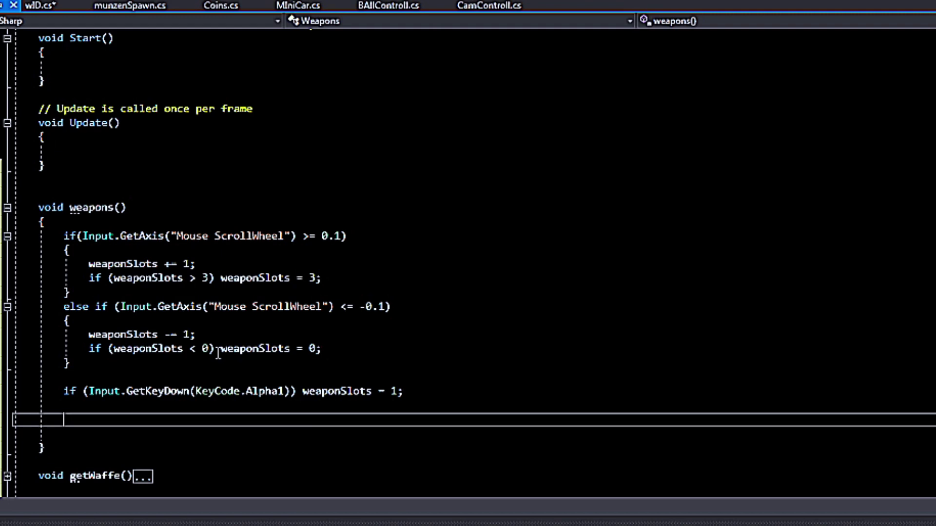
{"action": "key", "text": "Return"}
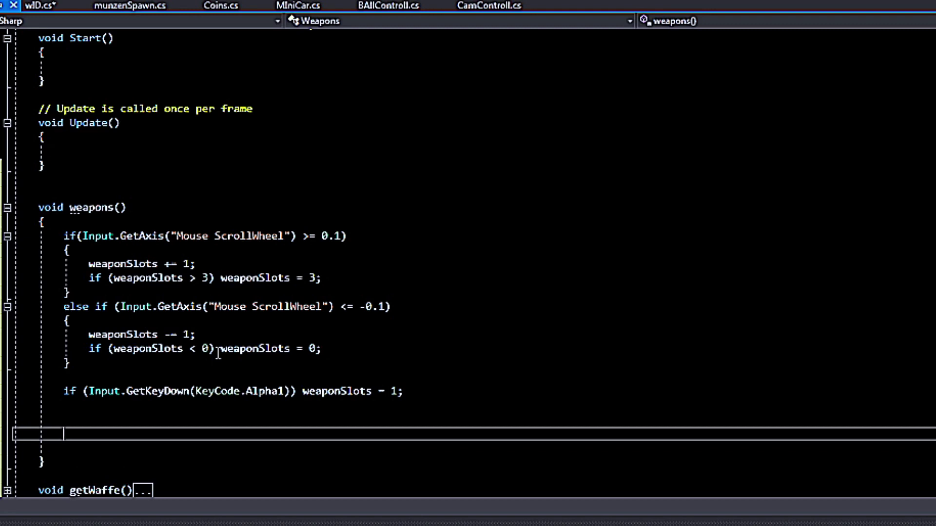
Add an if (weaponSlots > 0) block
{"action": "type", "text": "if("}
{"action": "type", "text": "we"}
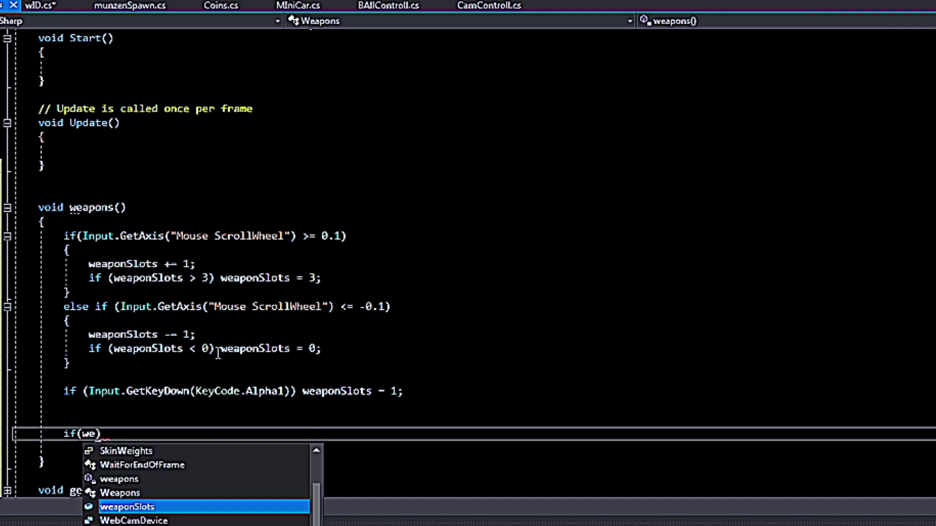
{"action": "type", "text": ")"}
{"action": "key", "text": "BackSpace"}
{"action": "type", "text": "> 0)"}
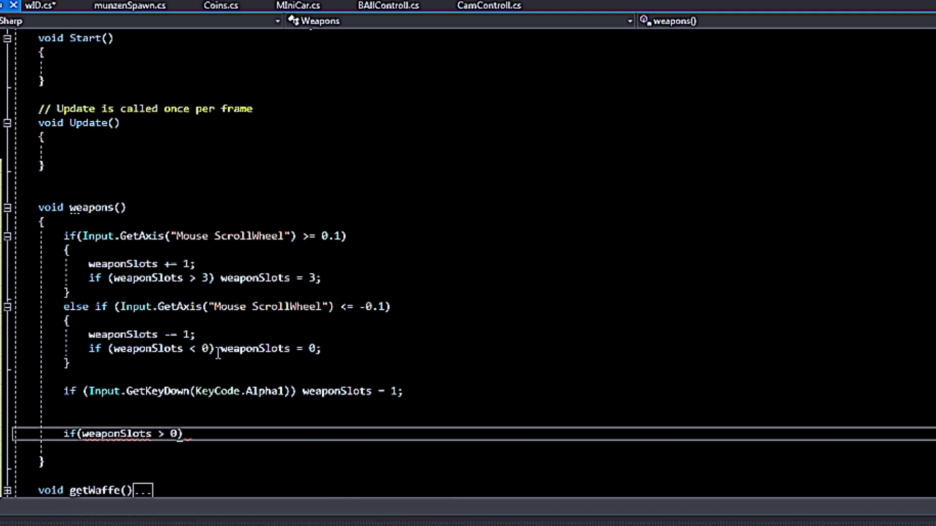
{"action": "type", "text": " {"}
{"action": "key", "text": "Return"}
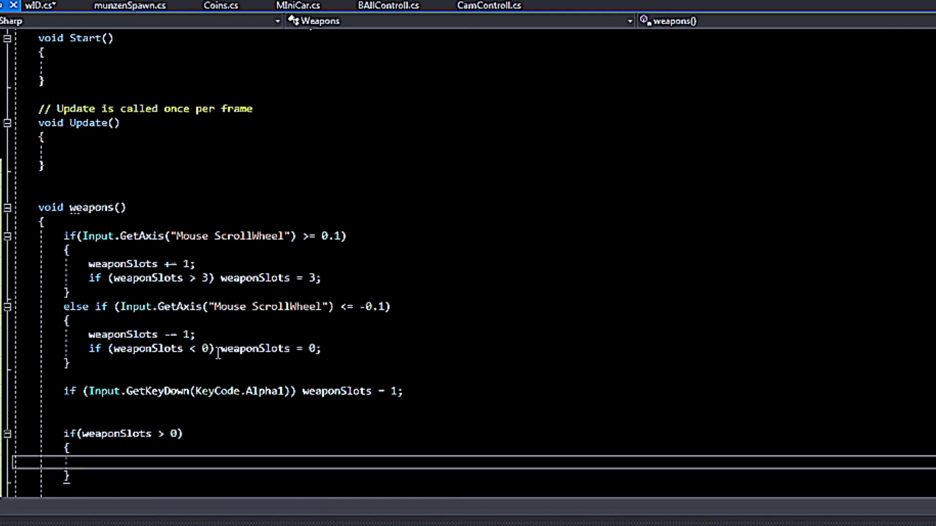
Nest an if (_wl.Count >= weaponSlots) block inside it
{"action": "type", "text": "if("}
{"action": "type", "text": "_wl"}
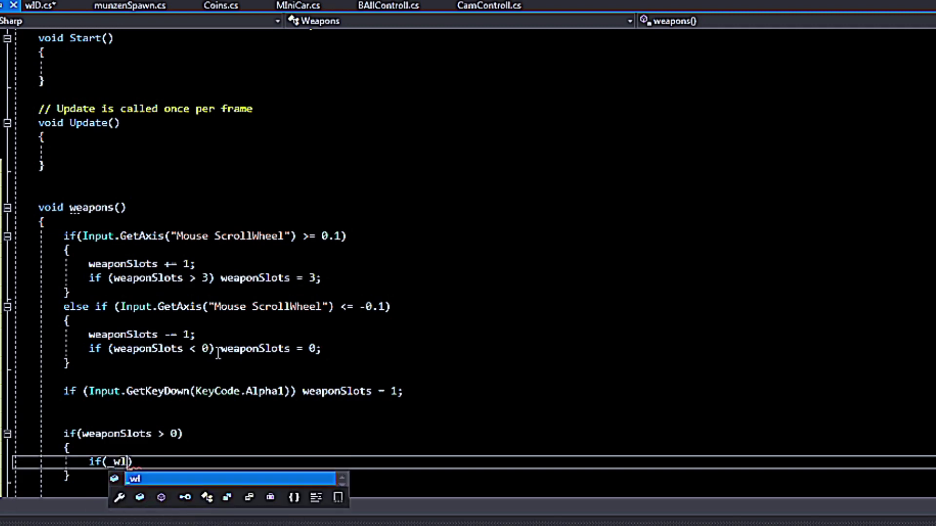
{"action": "type", "text": ".c"}
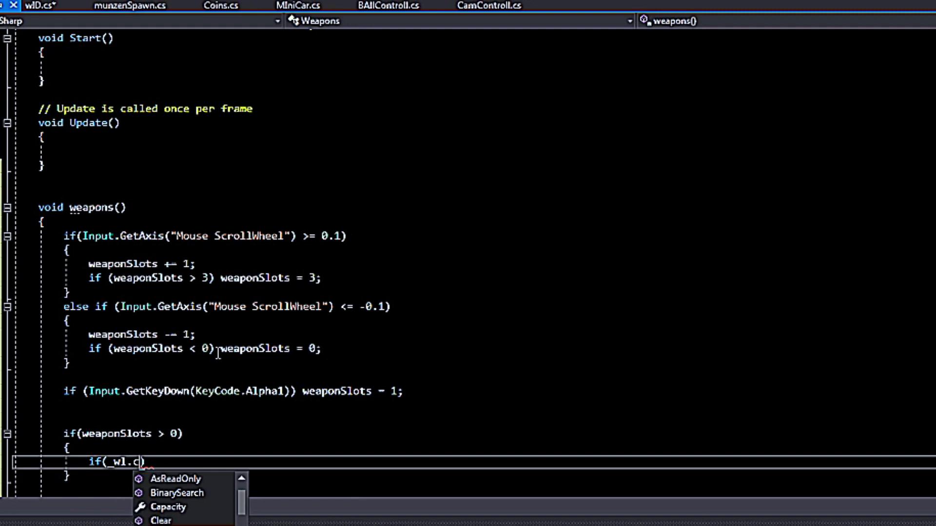
{"action": "type", "text": "o"}
{"action": "key", "text": "Down"}
{"action": "key", "text": "Down"}
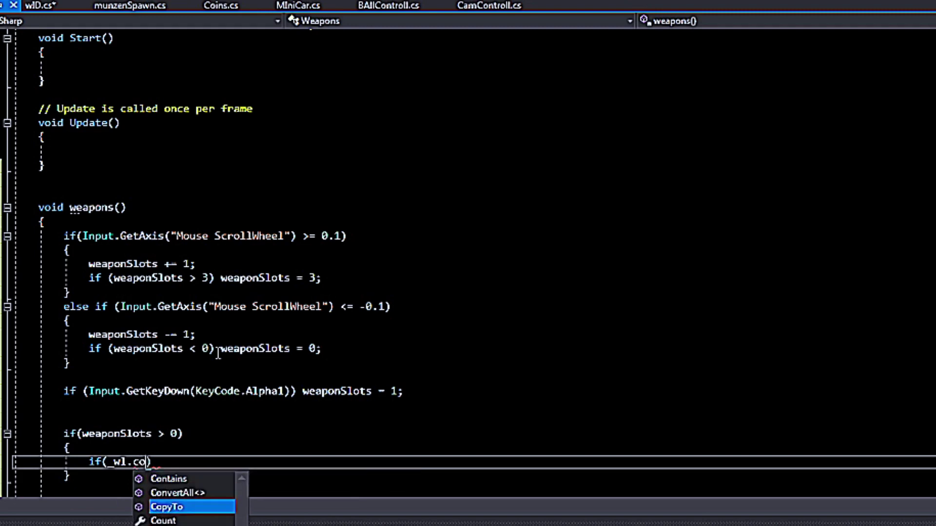
{"action": "key", "text": "Down"}
{"action": "key", "text": "Tab"}
{"action": "type", "text": ">= We"}
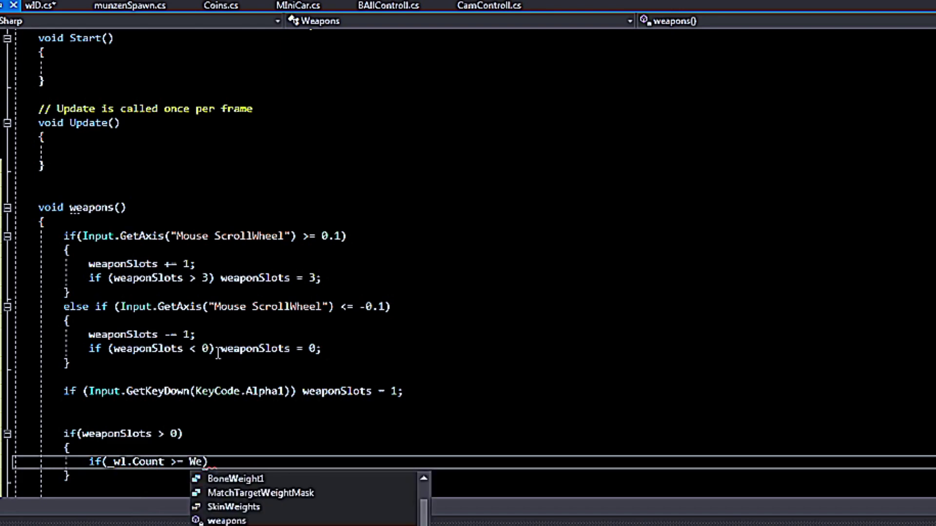
{"action": "key", "text": "Tab"}
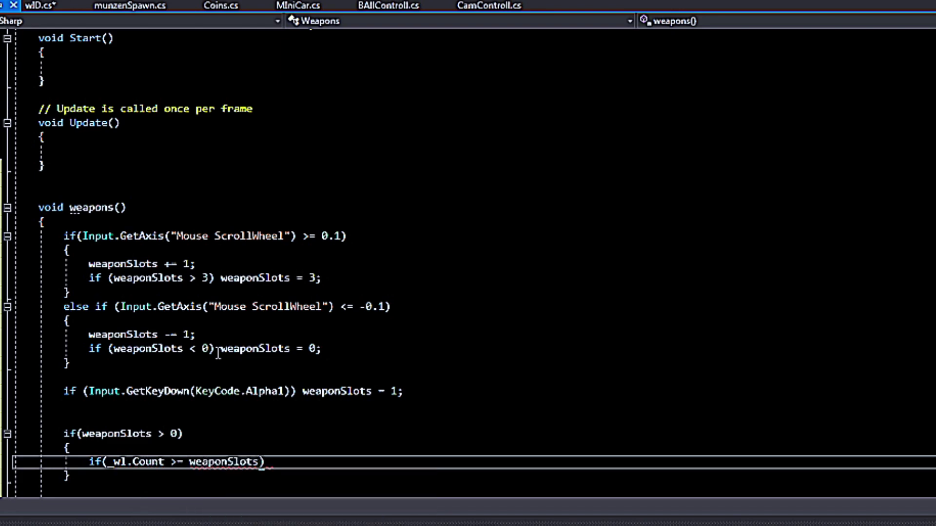
{"action": "type", "text": "{"}
{"action": "key", "text": "Return"}
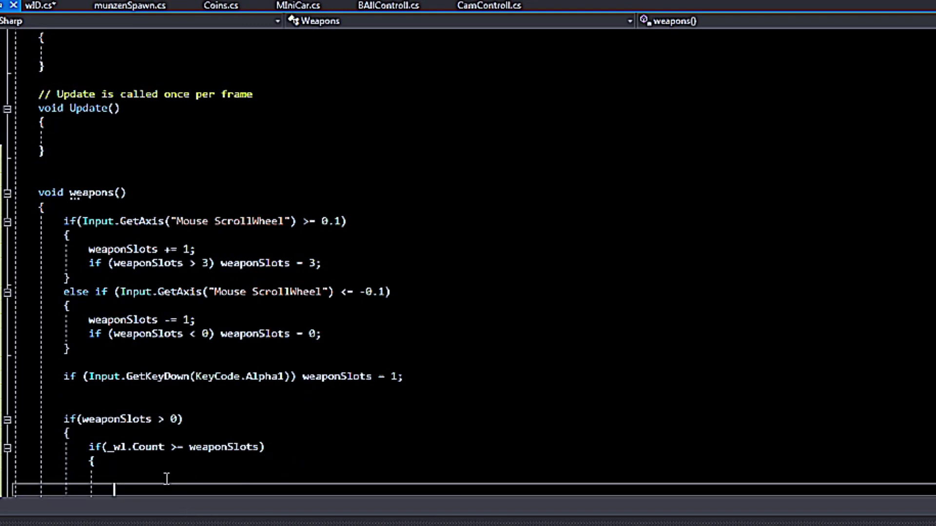
Inside the count block, type the condition if(_wl[weaponSlots - 1].Equals("AK")
{"action": "scroll", "coordinate": [214, 470], "scroll_direction": "down", "scroll_amount": 1}
{"action": "left_click", "coordinate": [126, 435]}
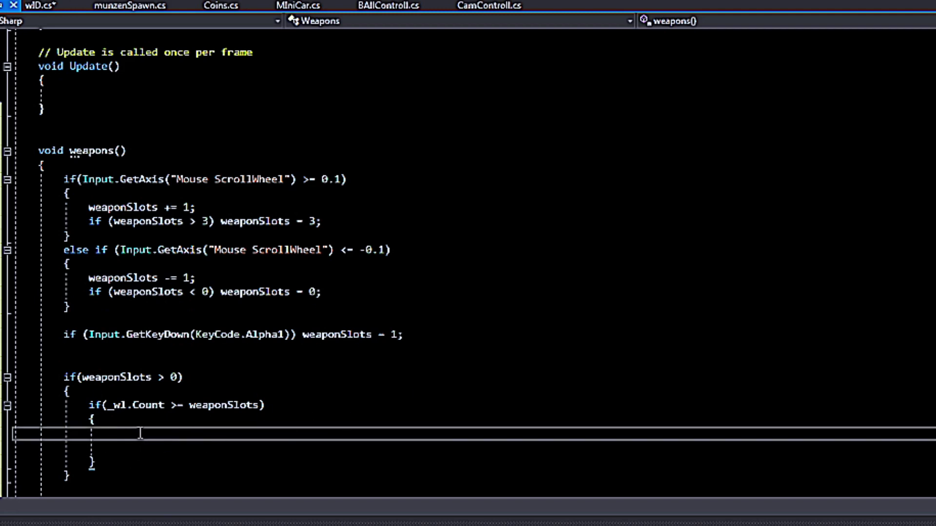
{"action": "left_click", "coordinate": [154, 446]}
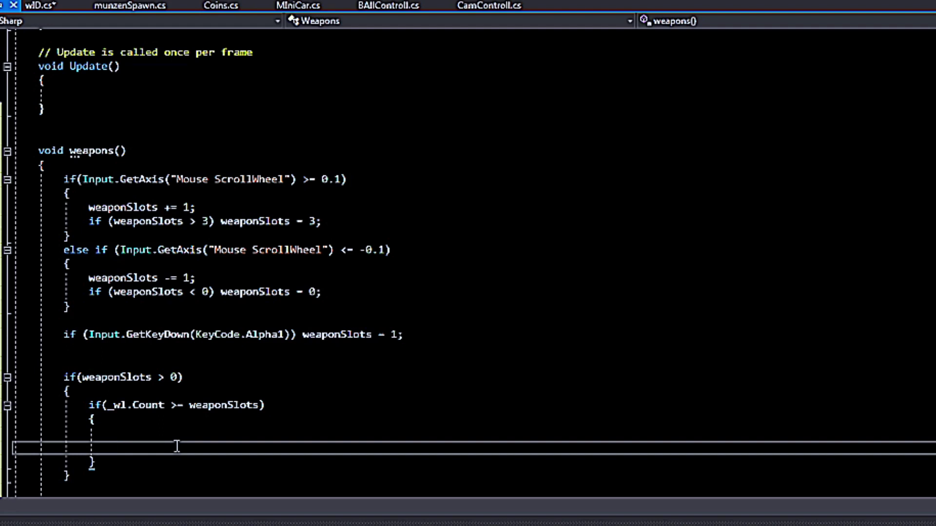
{"action": "left_click", "coordinate": [203, 433]}
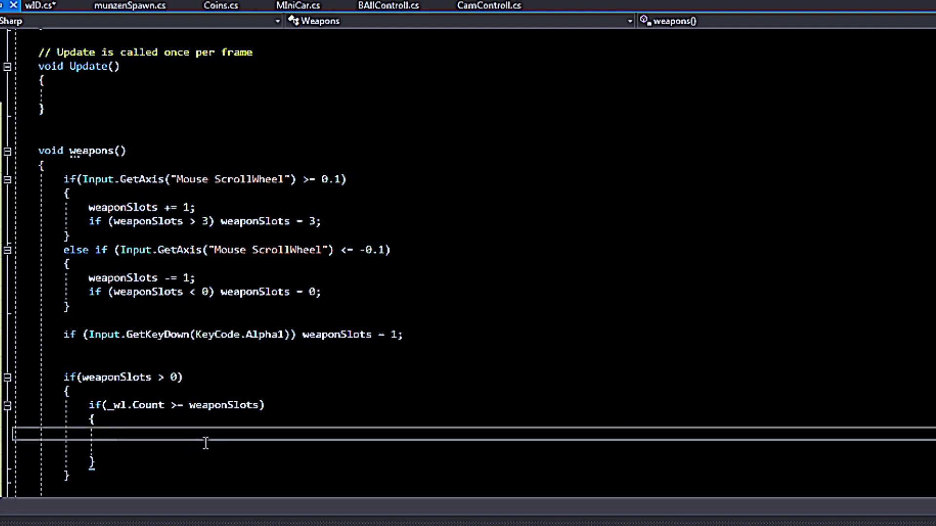
{"action": "type", "text": "if("}
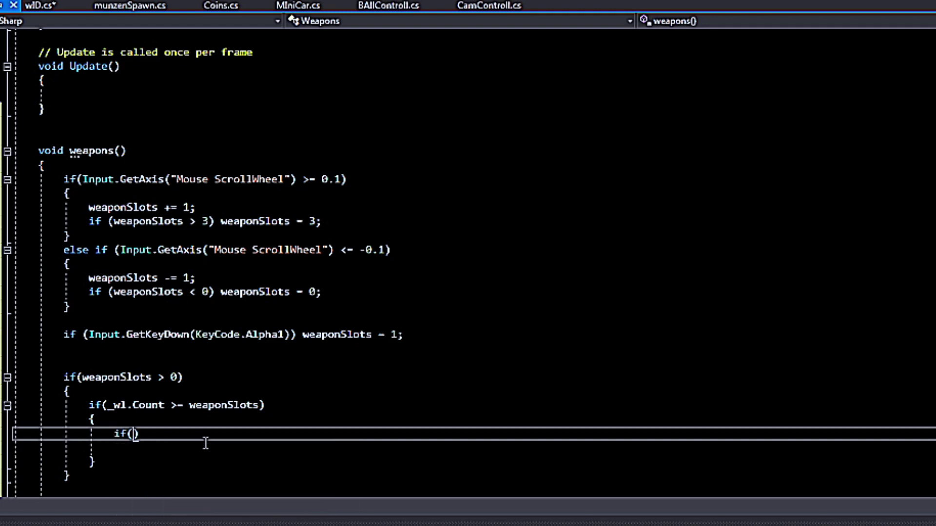
{"action": "type", "text": "_wl"}
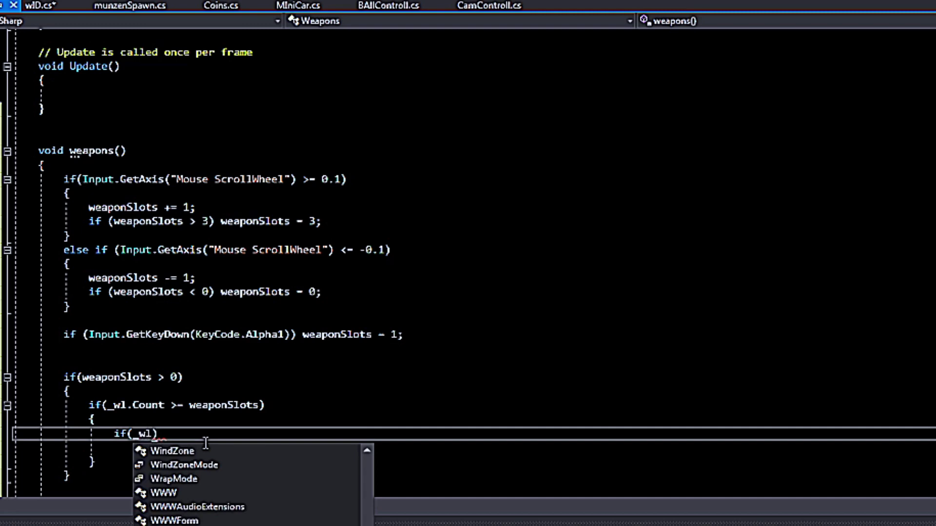
{"action": "type", "text": "[w"}
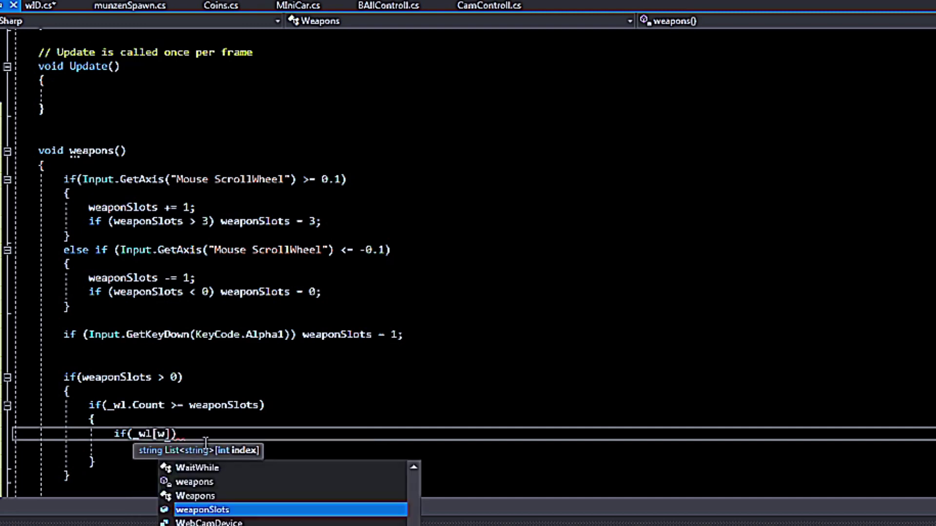
{"action": "key", "text": "Tab"}
{"action": "type", "text": "-1"}
{"action": "key", "text": "Left"}
{"action": "key", "text": "Left"}
{"action": "key", "text": "Delete"}
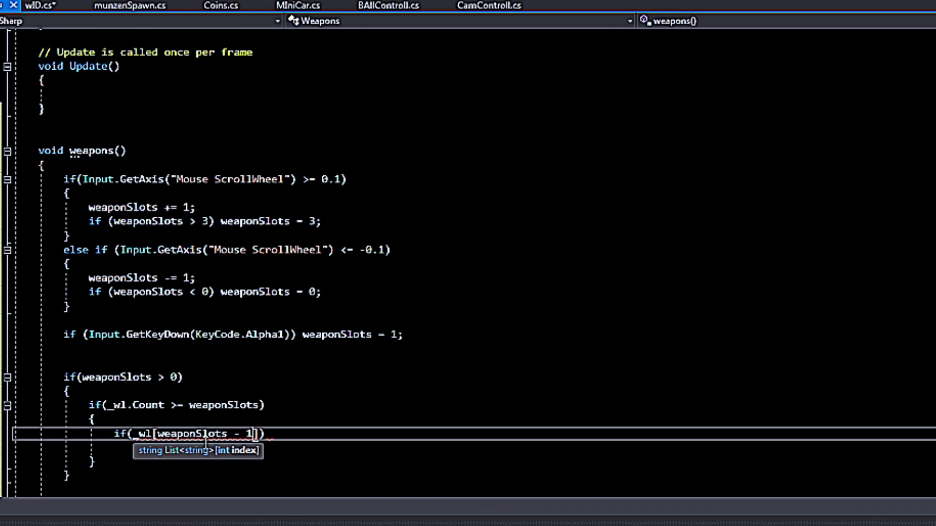
{"action": "key", "text": "Right"}
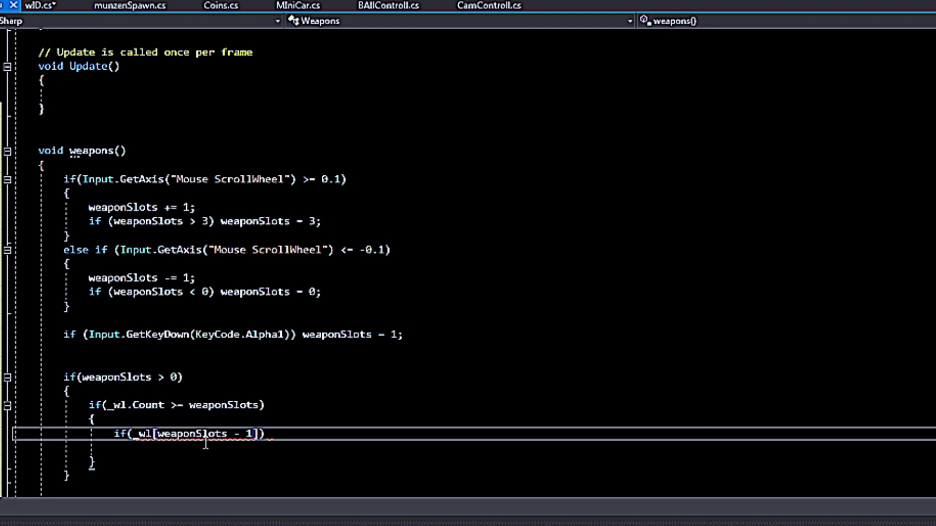
{"action": "type", "text": ".e"}
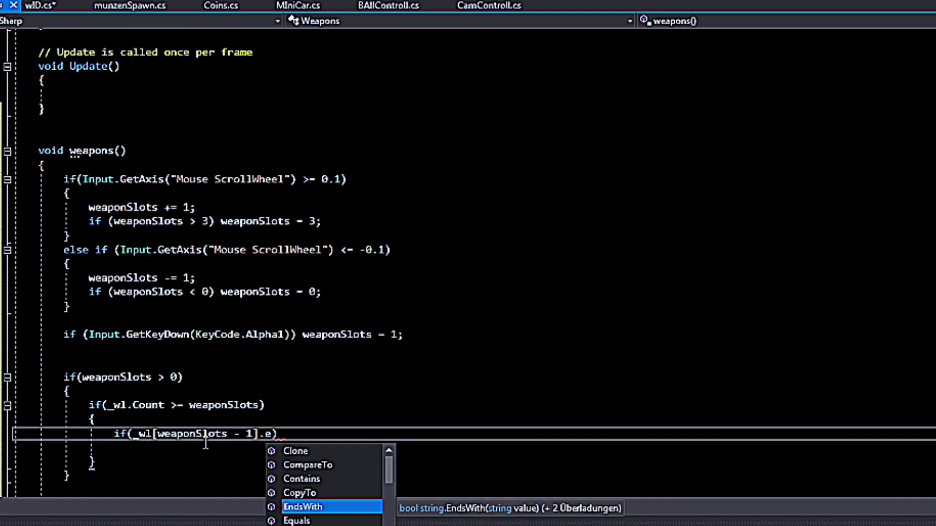
{"action": "type", "text": "q"}
{"action": "key", "text": "Tab"}
{"action": "type", "text": "(\""}
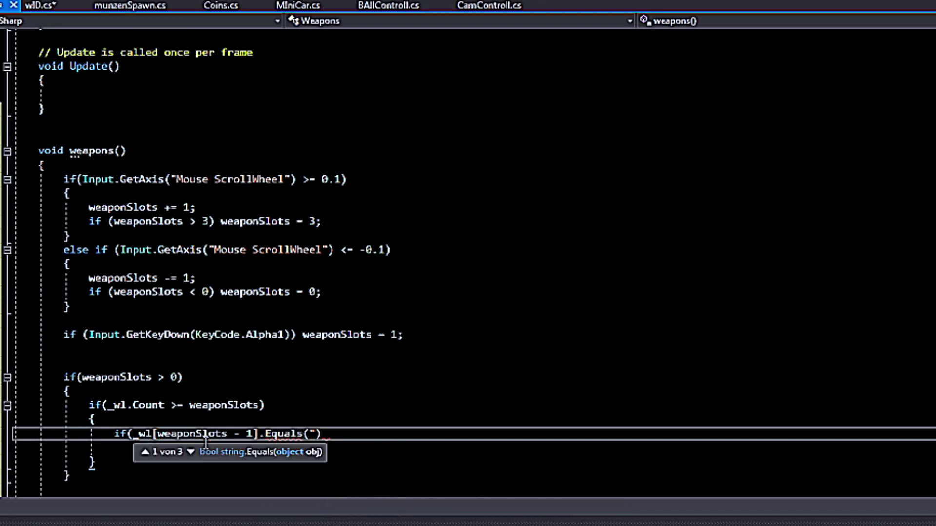
{"action": "type", "text": "AK\""}
{"action": "type", "text": ")"}
Expand the collapsed getWaffe() method and scroll through the code
{"action": "scroll", "coordinate": [313, 468], "scroll_direction": "down", "scroll_amount": 3}
{"action": "scroll", "coordinate": [433, 437], "scroll_direction": "down", "scroll_amount": 8}
{"action": "scroll", "coordinate": [432, 437], "scroll_direction": "up", "scroll_amount": 4}
{"action": "left_click", "coordinate": [7, 236]}
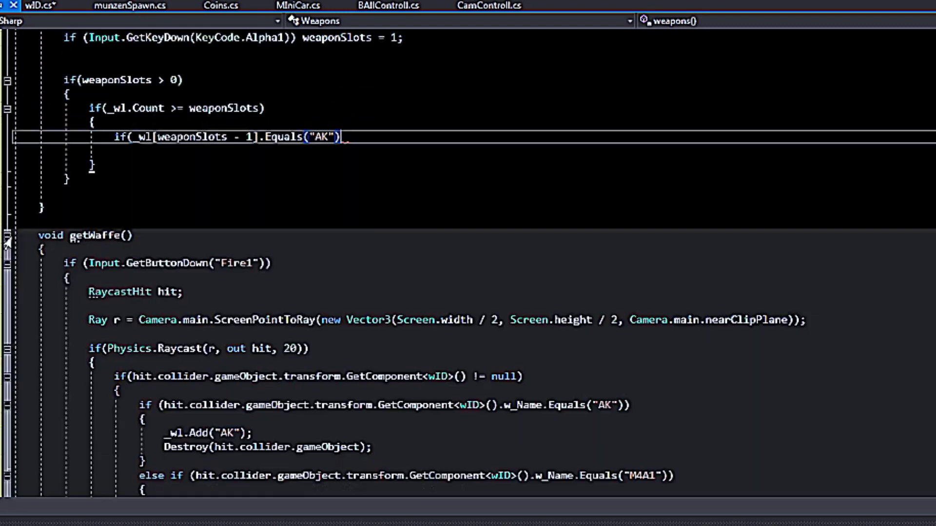
{"action": "scroll", "coordinate": [573, 381], "scroll_direction": "down", "scroll_amount": 2}
{"action": "scroll", "coordinate": [602, 404], "scroll_direction": "down", "scroll_amount": 1}
Close the AK condition and open a code block under it
{"action": "scroll", "coordinate": [602, 391], "scroll_direction": "up", "scroll_amount": 4}
{"action": "scroll", "coordinate": [576, 366], "scroll_direction": "down", "scroll_amount": 2}
{"action": "scroll", "coordinate": [588, 392], "scroll_direction": "down", "scroll_amount": 1}
{"action": "scroll", "coordinate": [616, 371], "scroll_direction": "up", "scroll_amount": 4}
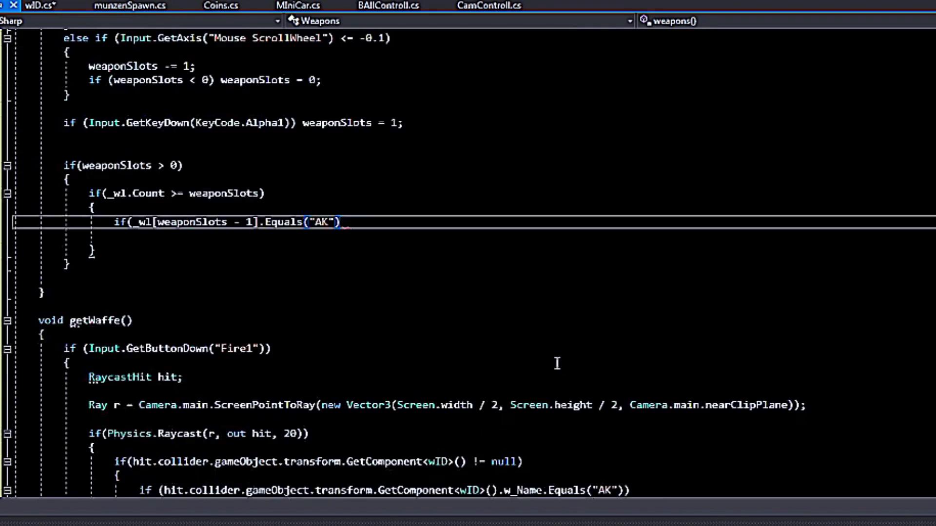
{"action": "scroll", "coordinate": [616, 371], "scroll_direction": "up", "scroll_amount": 3}
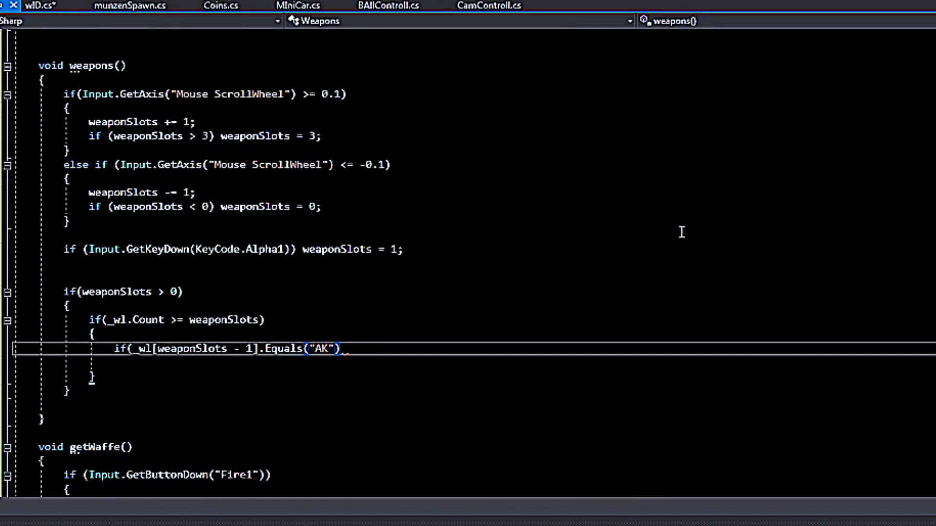
{"action": "type", "text": ") {"}
{"action": "key", "text": "Return"}
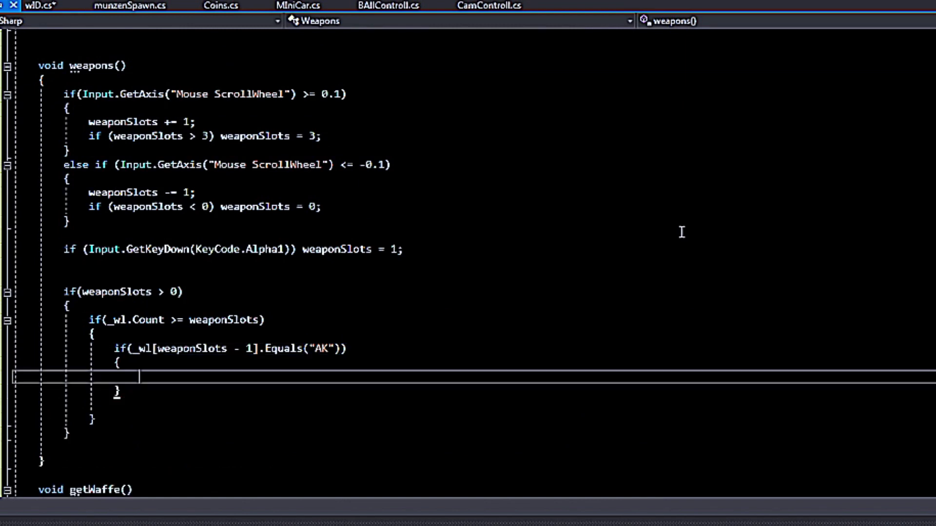
Add g_M4A1.SetActive(false); in the AK block
{"action": "type", "text": "g_"}
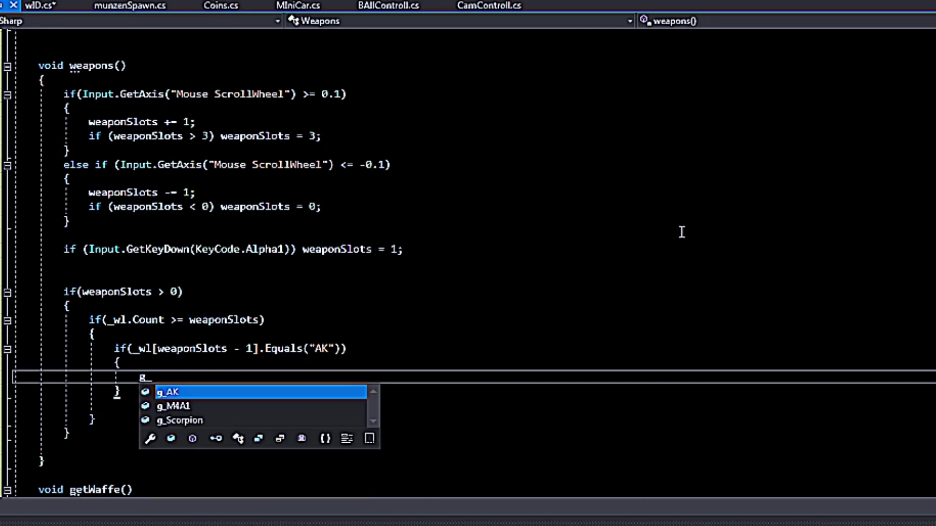
{"action": "key", "text": "Down"}
{"action": "key", "text": "Tab"}
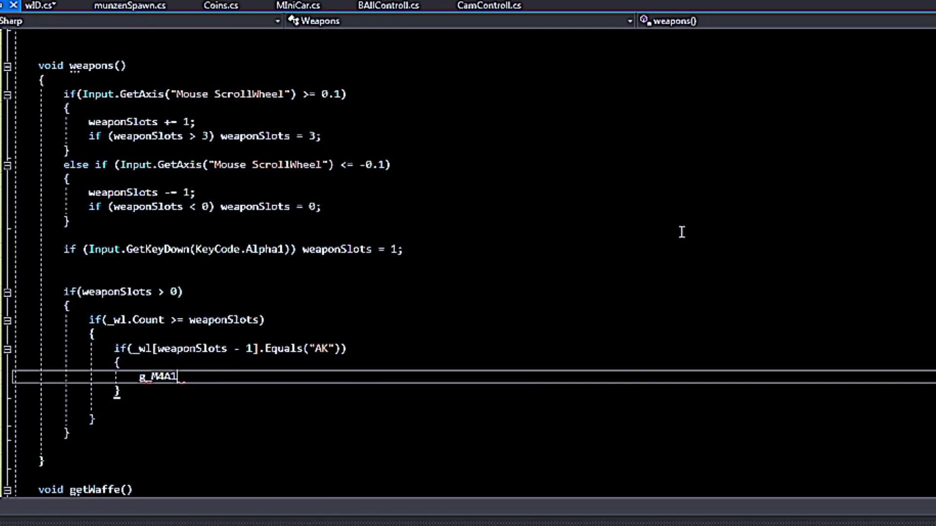
{"action": "type", "text": ".seta"}
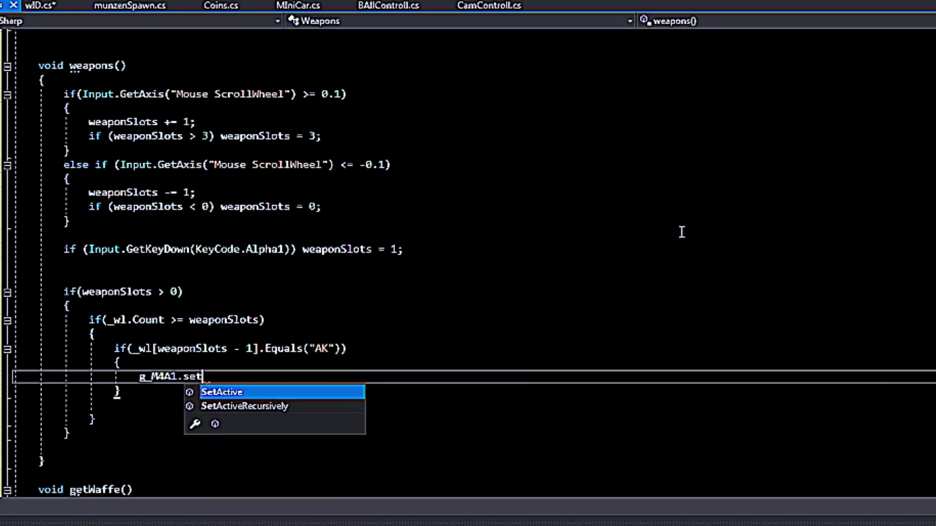
{"action": "key", "text": "Tab"}
{"action": "type", "text": "(f"}
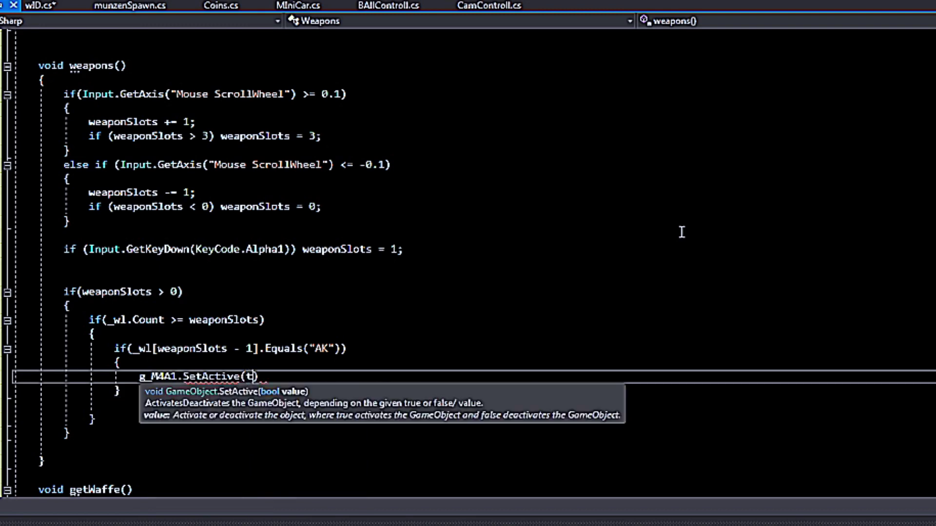
{"action": "type", "text": "alse"}
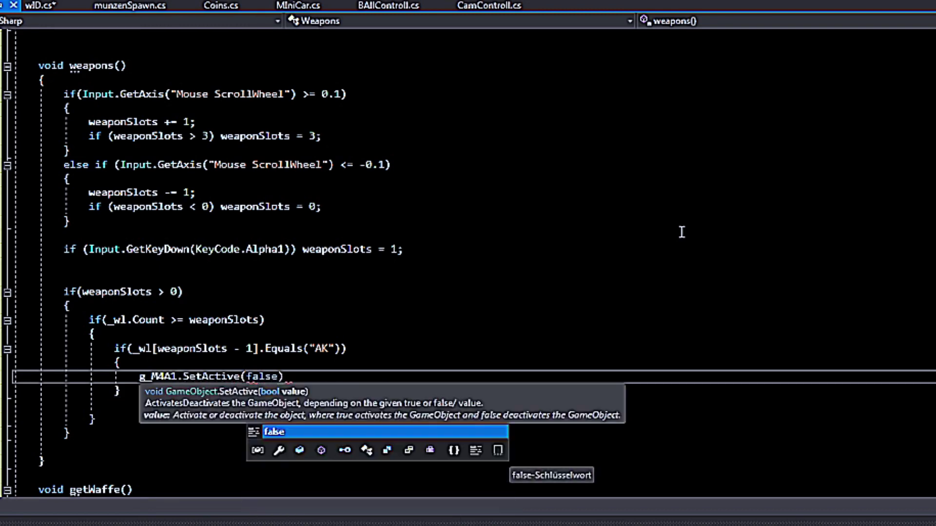
{"action": "type", "text": ");:"}
{"action": "key", "text": "Return"}
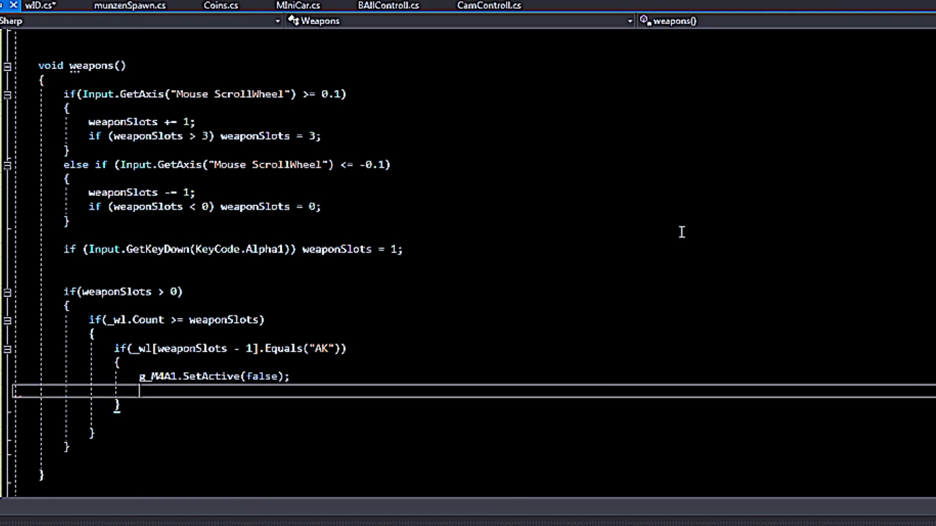
Add g_Scorpion.SetActive(false); below the M4A1 line
{"action": "type", "text": "g_"}
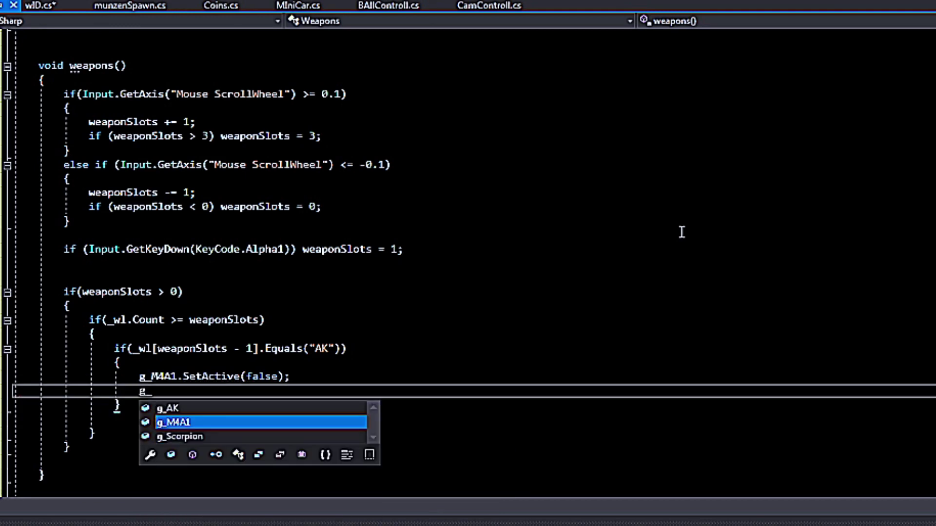
{"action": "key", "text": "Down"}
{"action": "key", "text": "Tab"}
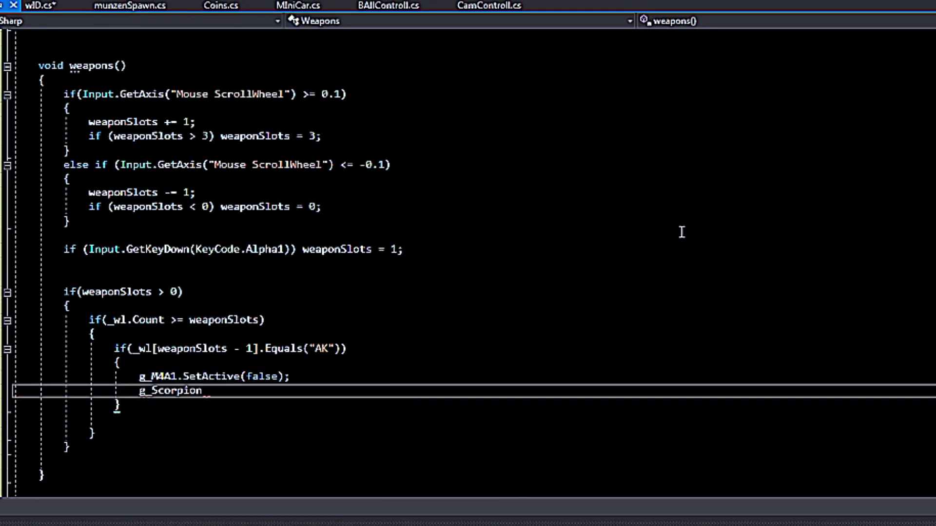
{"action": "type", "text": ".set"}
{"action": "key", "text": "Tab"}
{"action": "type", "text": "(false);"}
{"action": "key", "text": "Return"}
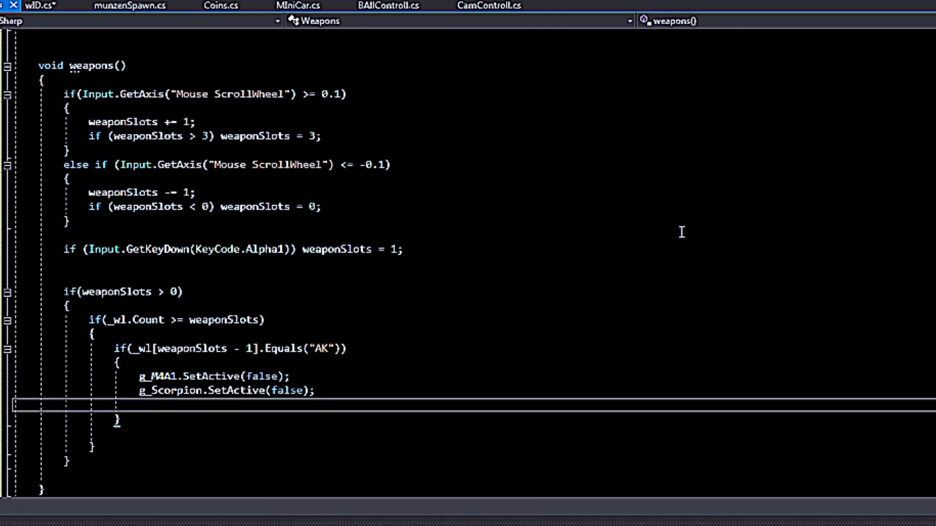
Add g_AK.SetActive(true); below the Scorpion line
{"action": "type", "text": "g_ak"}
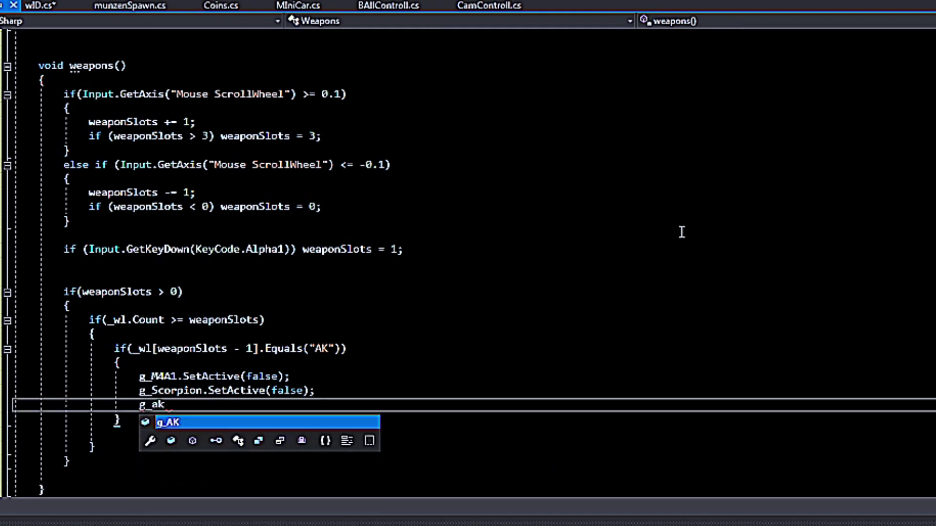
{"action": "key", "text": "Tab"}
{"action": "type", "text": ".set"}
{"action": "key", "text": "Tab"}
{"action": "type", "text": "(true"}
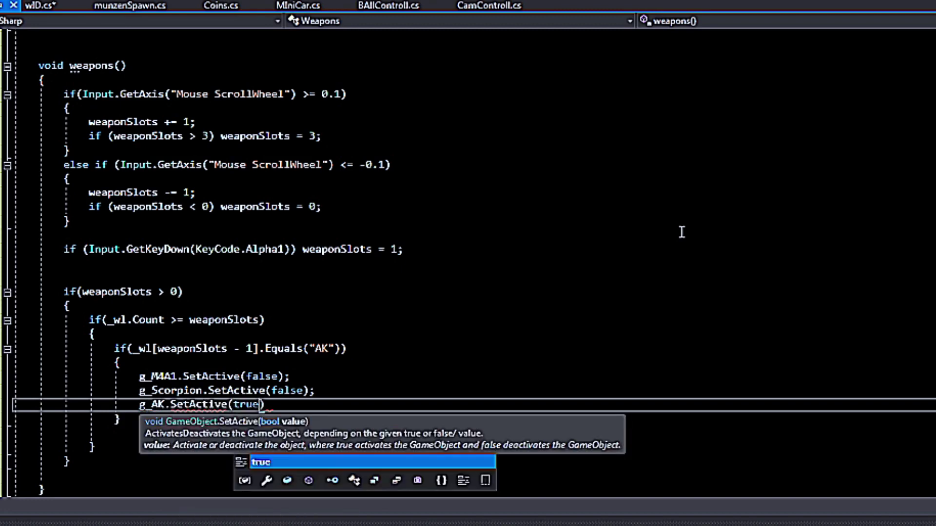
{"action": "type", "text": ");"}
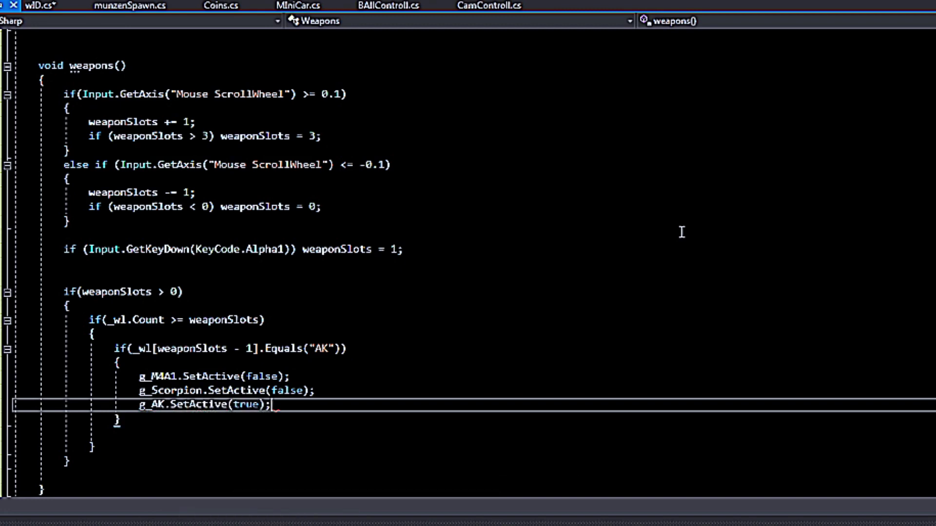
Duplicate the AK block as an else-if for "M4A1" that activates only g_M4A1
{"action": "mouse_move", "coordinate": [121, 421]}
{"action": "left_mouse_down"}
{"action": "mouse_move", "coordinate": [128, 393]}
{"action": "mouse_move", "coordinate": [108, 348]}
{"action": "left_mouse_up"}
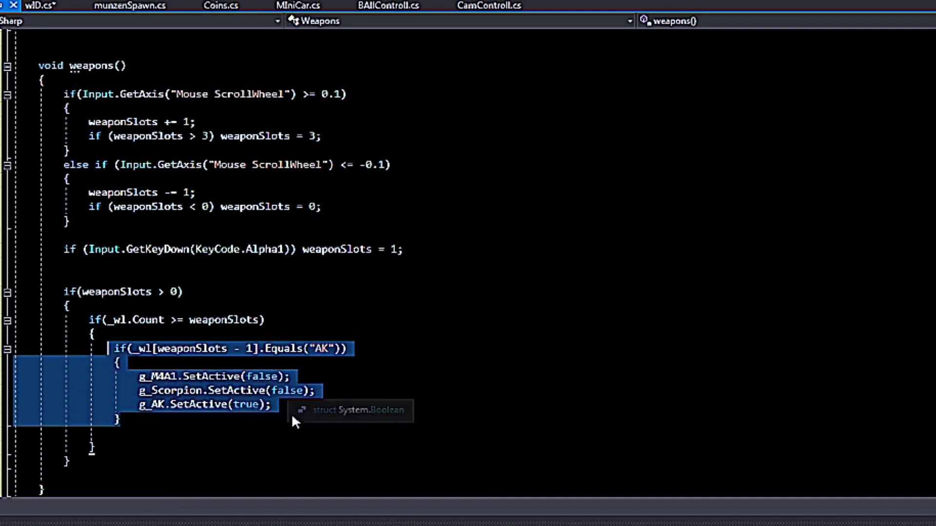
{"action": "left_click", "coordinate": [149, 429]}
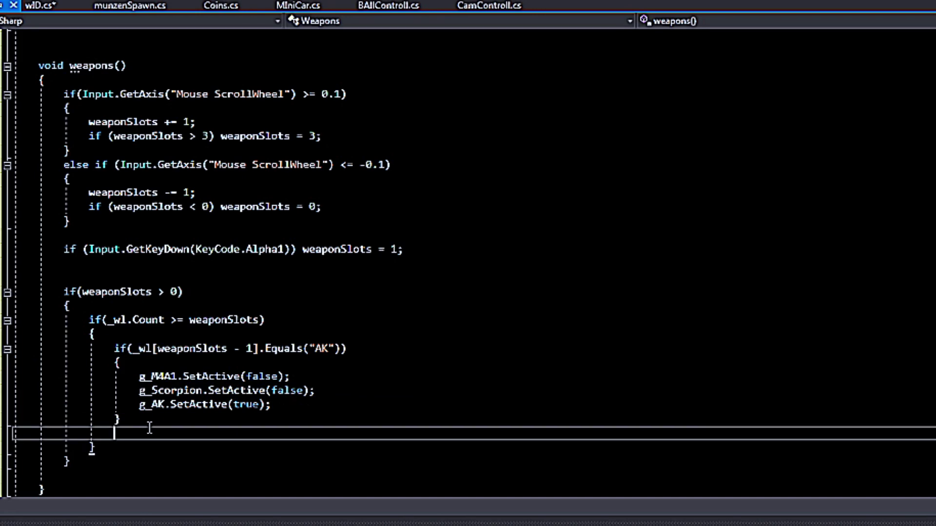
{"action": "type", "text": "else"}
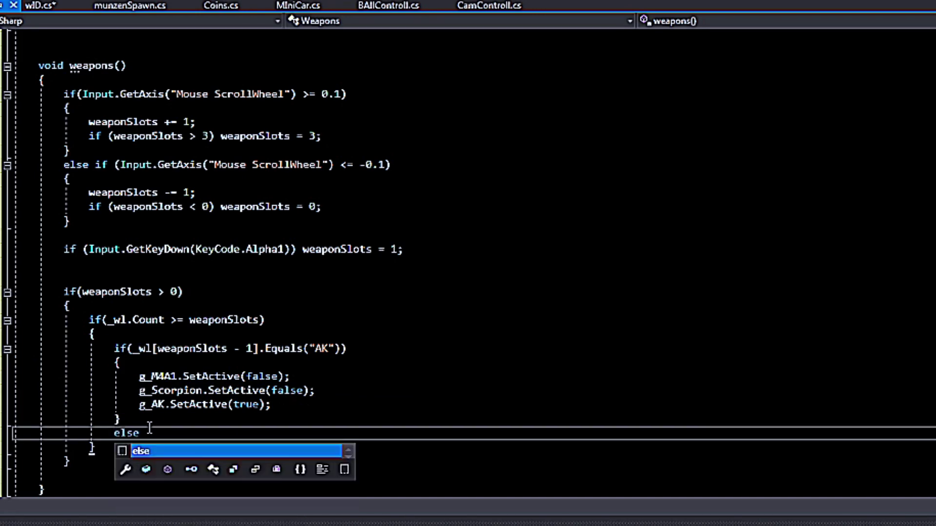
{"action": "type", "text": "if (_wl[weaponSlots - 1].Equals(\"AK\"))                 {                     g_M4A1.SetActive(false);                     g_Scorpion.SetActive(false);                     g_AK.SetActive(true);                 }"}
{"action": "double_click", "coordinate": [360, 419]}
{"action": "type", "text": "M4A1"}
{"action": "key", "text": "BackSpace"}
{"action": "type", "text": "1"}
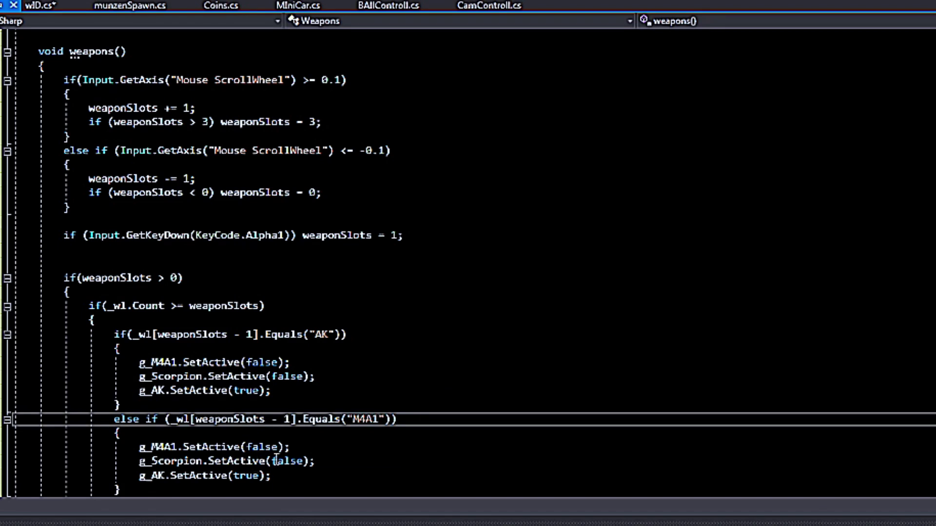
{"action": "double_click", "coordinate": [266, 447]}
{"action": "type", "text": "tru"}
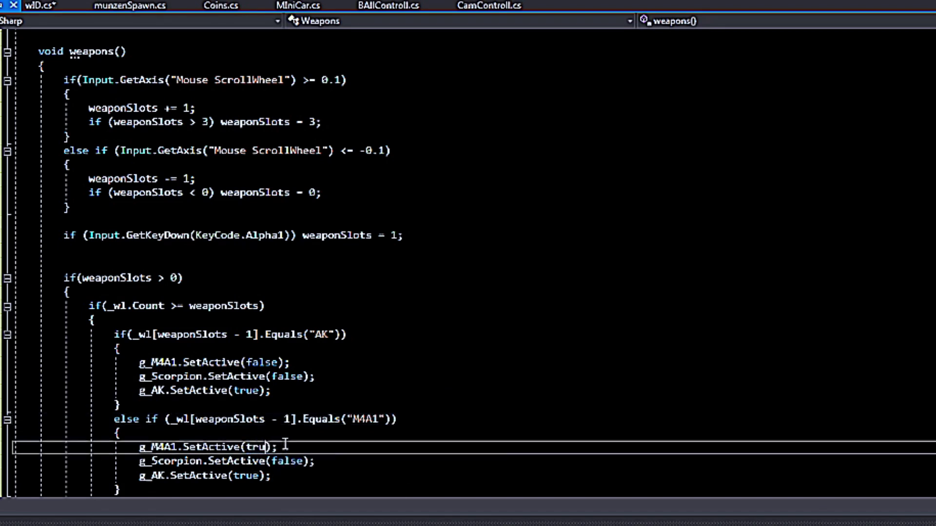
{"action": "type", "text": "e"}
{"action": "double_click", "coordinate": [257, 475]}
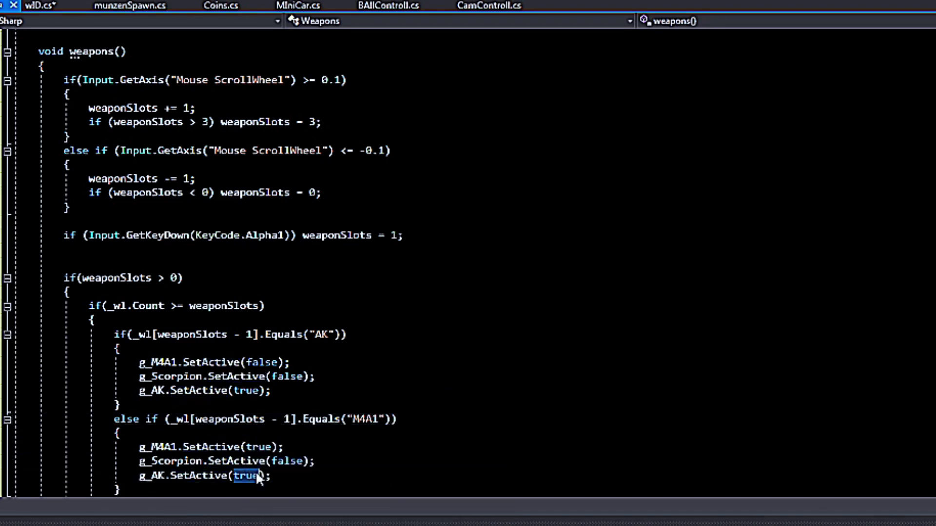
{"action": "type", "text": "false"}
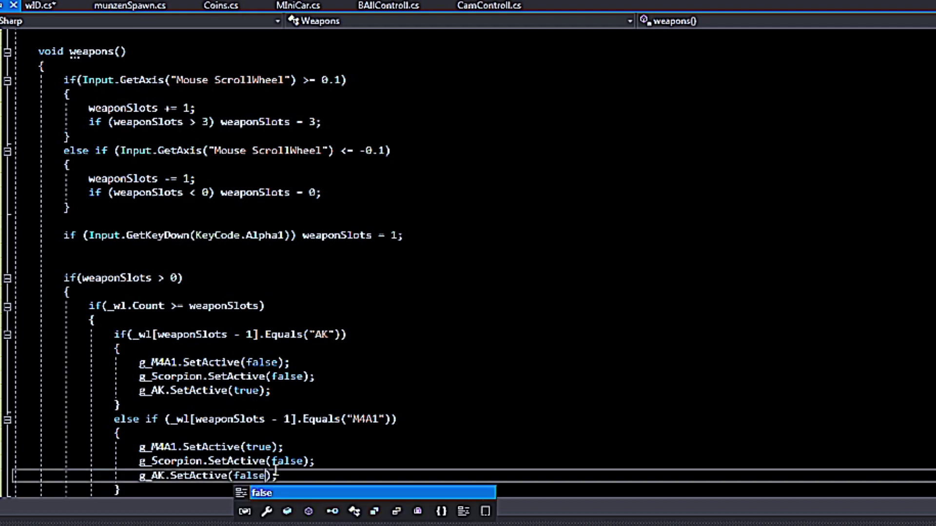
Paste a copy of the M4A1 branch below it
{"action": "scroll", "coordinate": [275, 471], "scroll_direction": "down", "scroll_amount": 2}
{"action": "left_click", "coordinate": [139, 391]}
{"action": "left_click_drag", "start_coordinate": [120, 406], "coordinate": [110, 342]}
{"action": "key", "text": "ctrl+c"}
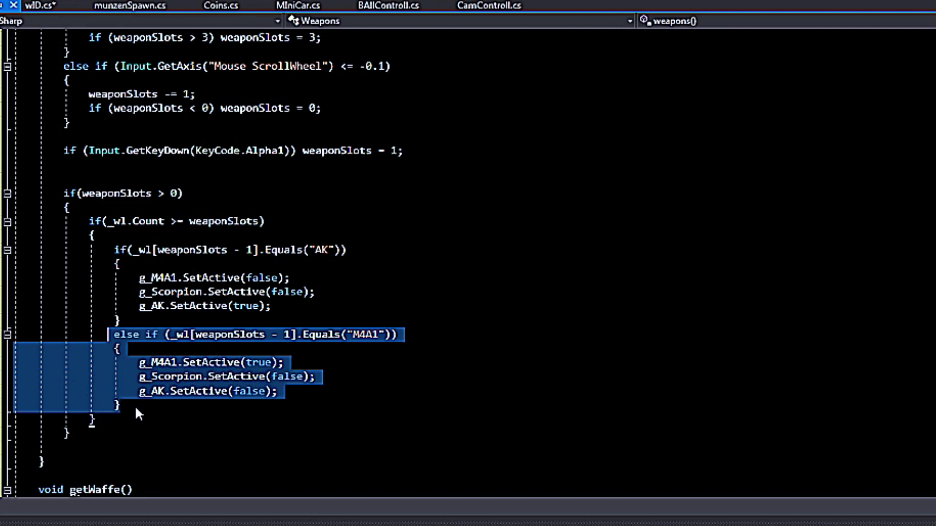
{"action": "left_click", "coordinate": [136, 406]}
{"action": "key", "text": "Return"}
{"action": "key", "text": "ctrl+v"}
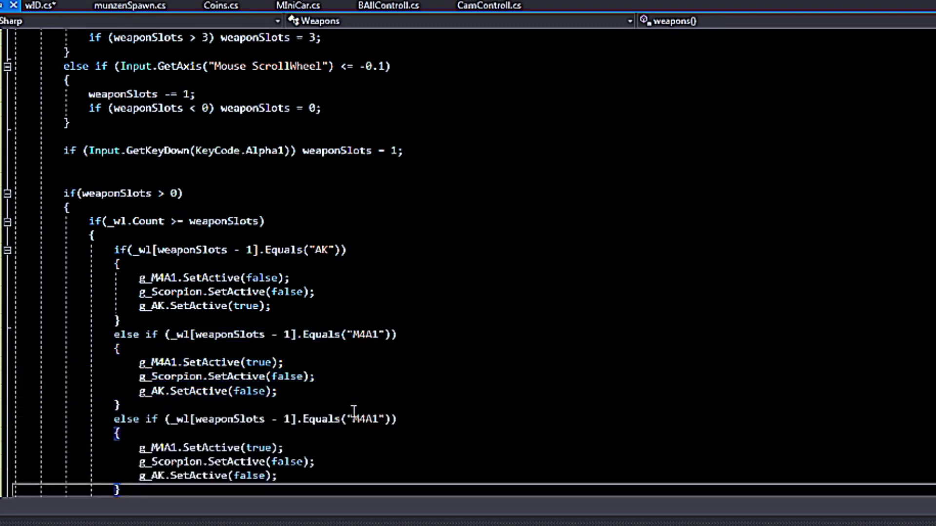
{"action": "scroll", "coordinate": [529, 389], "scroll_direction": "down", "scroll_amount": 7}
{"action": "scroll", "coordinate": [611, 387], "scroll_direction": "down", "scroll_amount": 3}
Change the copy to "Scoripon", with g_M4A1 false and g_Scorpion true
{"action": "double_click", "coordinate": [637, 462]}
{"action": "key", "text": "ctrl+c"}
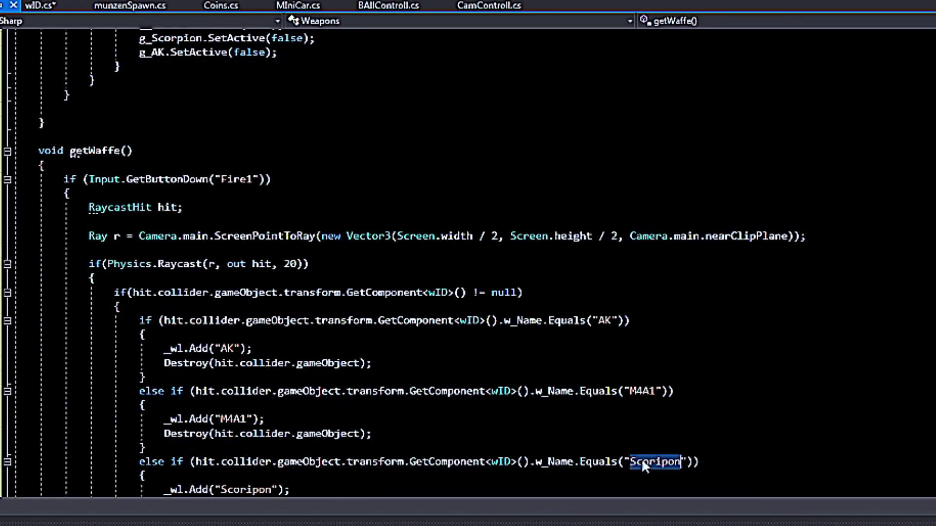
{"action": "scroll", "coordinate": [672, 390], "scroll_direction": "up", "scroll_amount": 4}
{"action": "scroll", "coordinate": [654, 364], "scroll_direction": "up", "scroll_amount": 3}
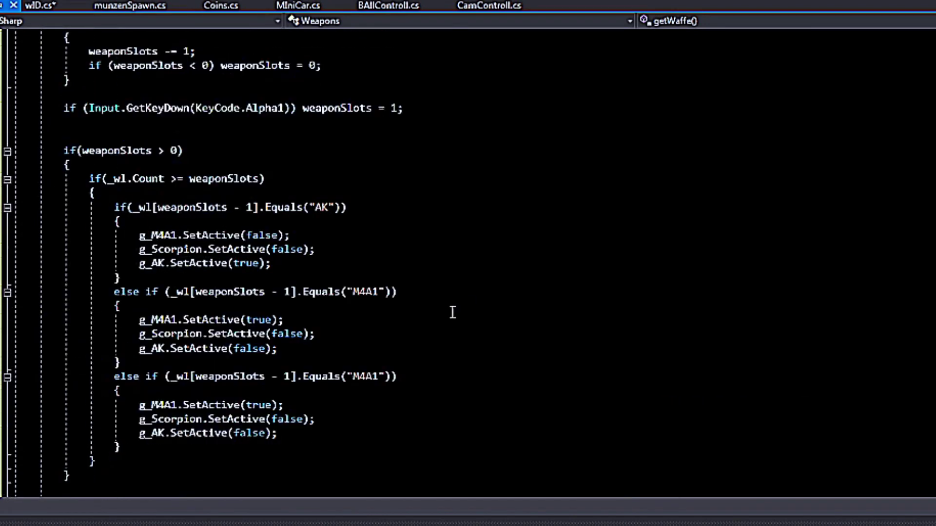
{"action": "double_click", "coordinate": [367, 377]}
{"action": "key", "text": "ctrl+v"}
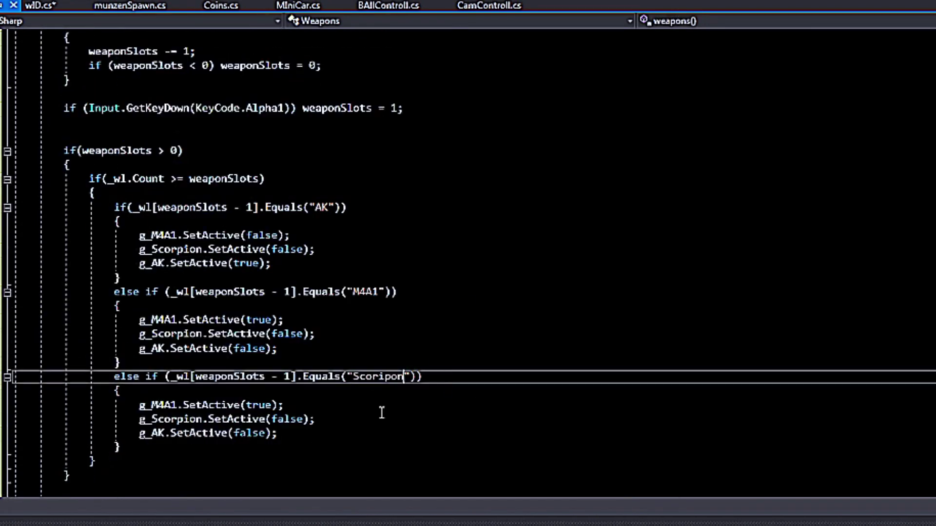
{"action": "double_click", "coordinate": [262, 405]}
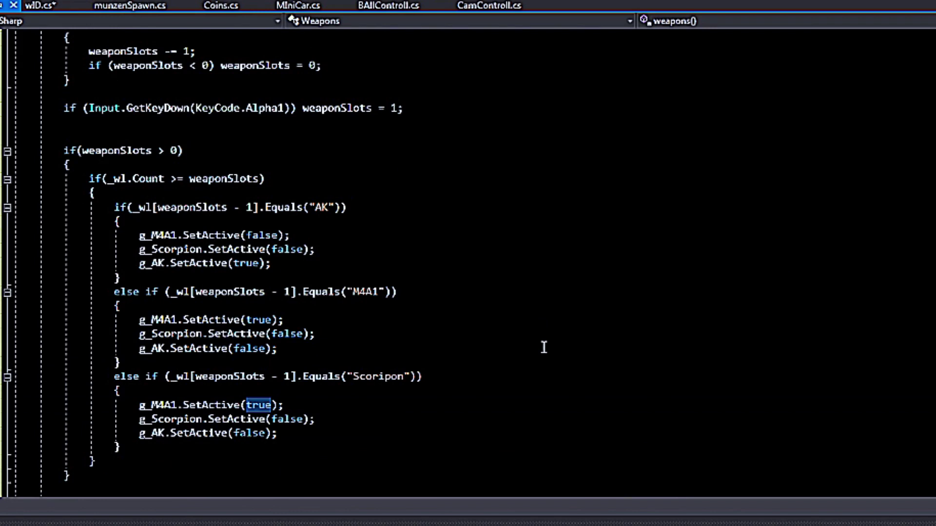
{"action": "type", "text": "false"}
{"action": "left_click", "coordinate": [449, 363]}
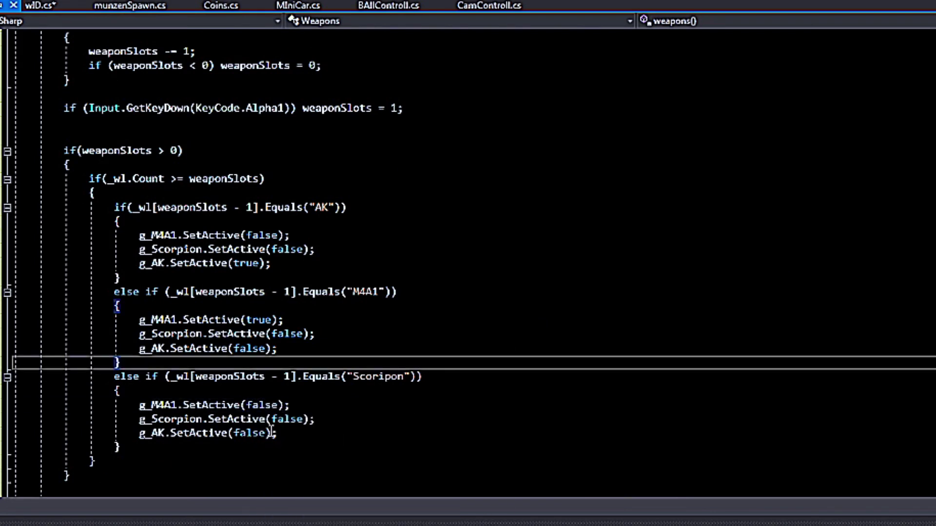
{"action": "double_click", "coordinate": [286, 420]}
{"action": "type", "text": "true"}
{"action": "key", "text": "Escape"}
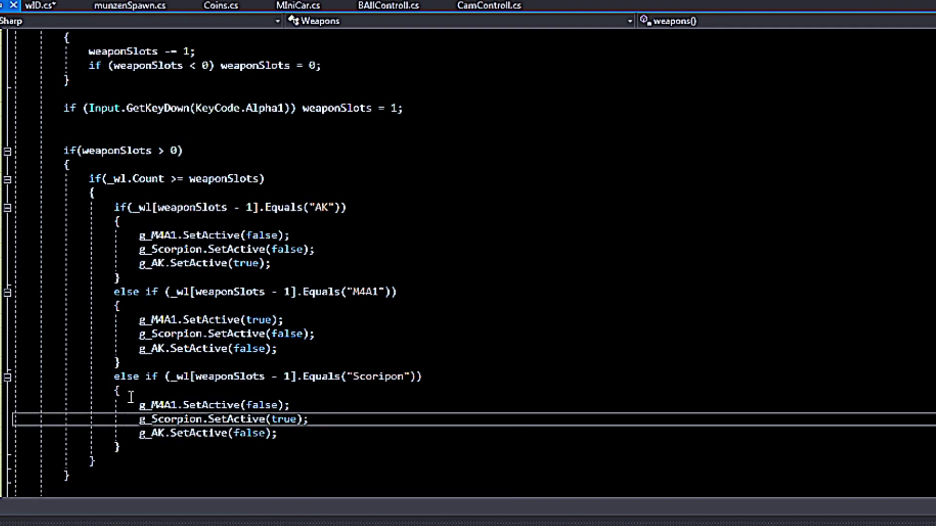
Select the Scoripon branch's three SetActive lines for reuse
{"action": "scroll", "coordinate": [131, 397], "scroll_direction": "down", "scroll_amount": 1}
{"action": "scroll", "coordinate": [119, 424], "scroll_direction": "down", "scroll_amount": 1}
{"action": "left_click", "coordinate": [273, 349]}
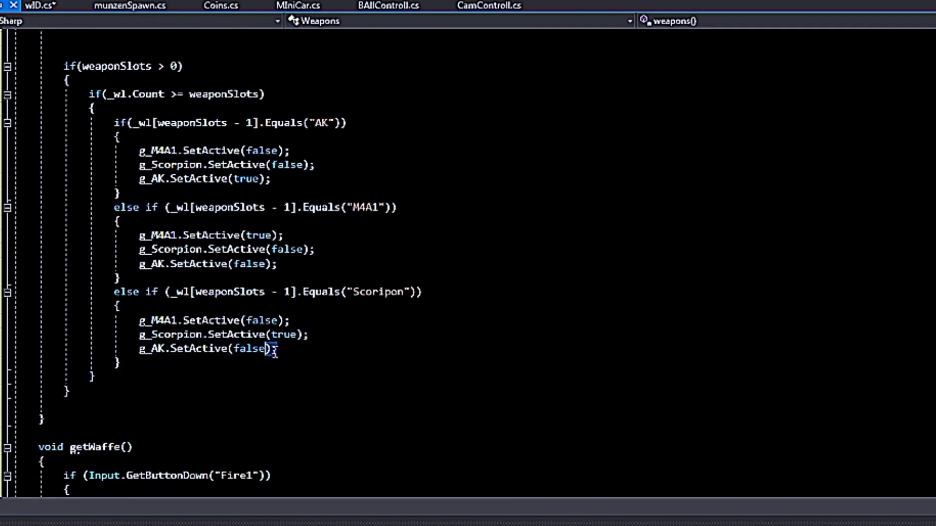
{"action": "left_click_drag", "start_coordinate": [273, 351], "coordinate": [131, 321]}
Add an else { } block after the slot-count check
{"action": "left_click", "coordinate": [128, 368]}
{"action": "left_click", "coordinate": [127, 379]}
{"action": "key", "text": "Return"}
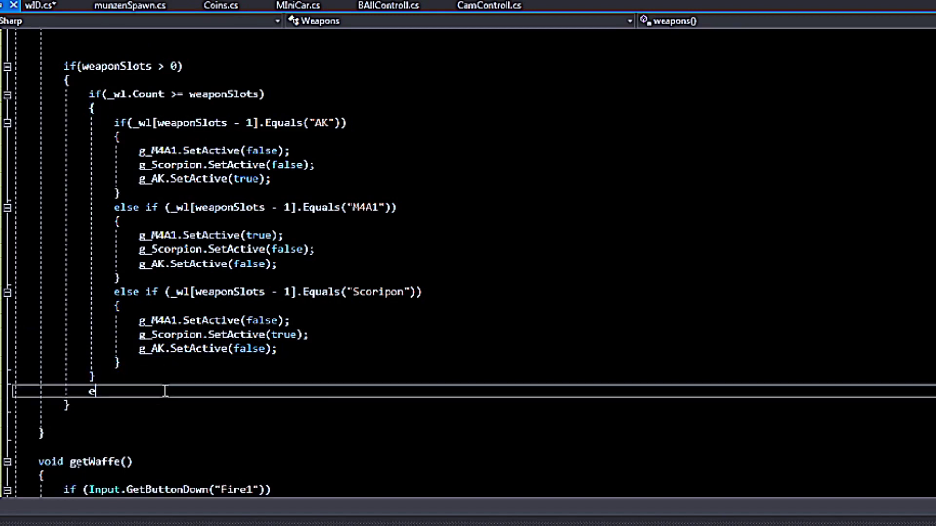
{"action": "type", "text": "else {"}
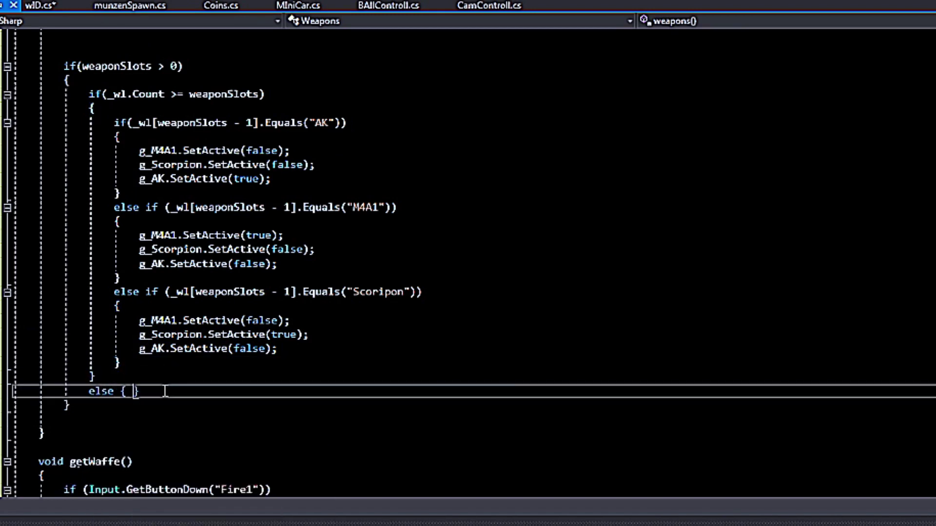
{"action": "key", "text": "Return"}
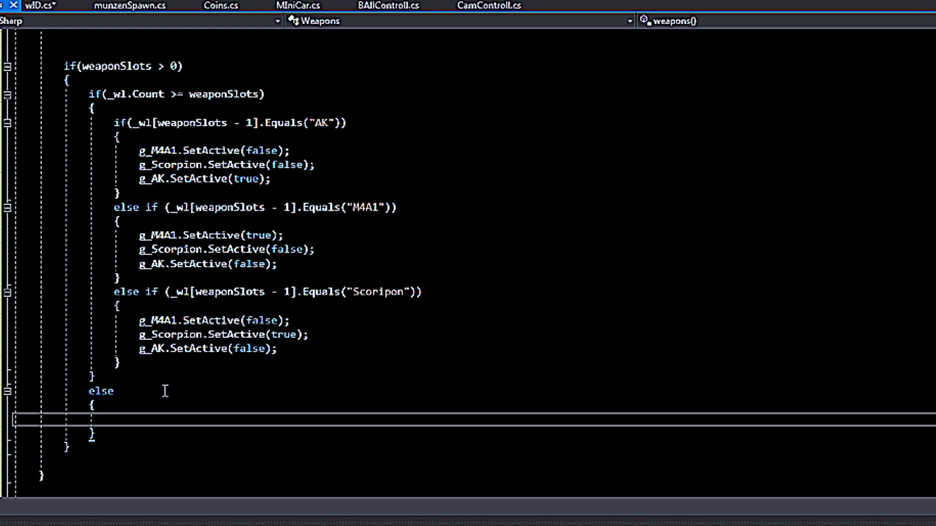
Paste the three SetActive lines into the else block, with all set to false
{"action": "type", "text": "g_M4A1.SetActive(false); g_Scorpion.SetActive(true); g_AK.SetActive(false);"}
{"action": "key", "text": "Up"}
{"action": "key", "text": "Delete"}
{"action": "key", "text": "BackSpace"}
{"action": "key", "text": "BackSpace"}
{"action": "key", "text": "BackSpace"}
{"action": "type", "text": "false"}
{"action": "left_click", "coordinate": [281, 365]}
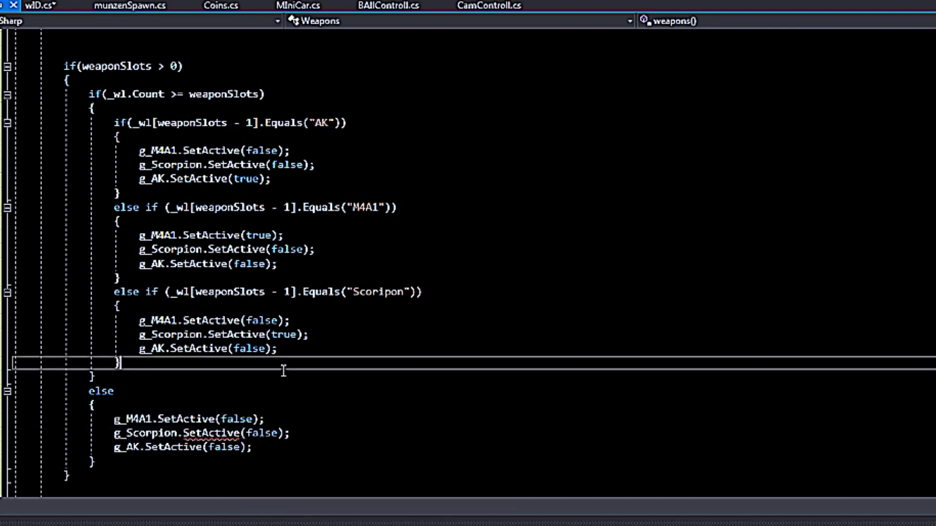
{"action": "scroll", "coordinate": [366, 403], "scroll_direction": "down", "scroll_amount": 3}
{"action": "double_click", "coordinate": [377, 165]}
{"action": "scroll", "coordinate": [458, 266], "scroll_direction": "up", "scroll_amount": 4}
Place the cursor inside the empty Update() method and collapse the weapons() and getWaffe() methods
{"action": "scroll", "coordinate": [397, 200], "scroll_direction": "up", "scroll_amount": 9}
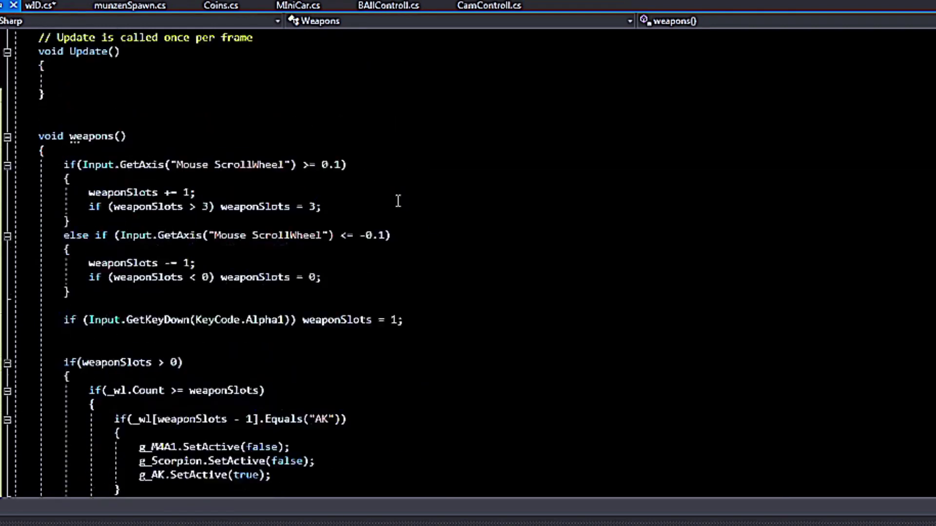
{"action": "scroll", "coordinate": [356, 249], "scroll_direction": "up", "scroll_amount": 3}
{"action": "left_click", "coordinate": [119, 195]}
{"action": "left_click", "coordinate": [116, 206]}
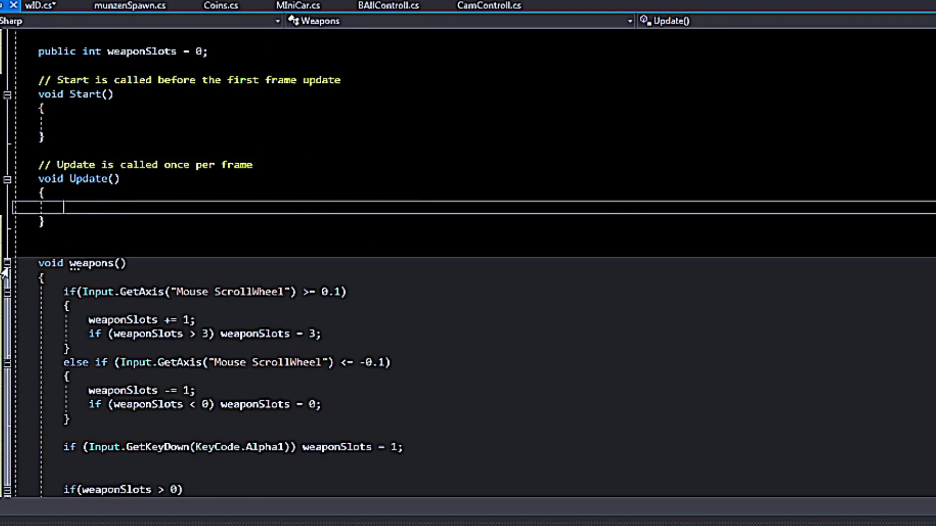
{"action": "left_click", "coordinate": [7, 264]}
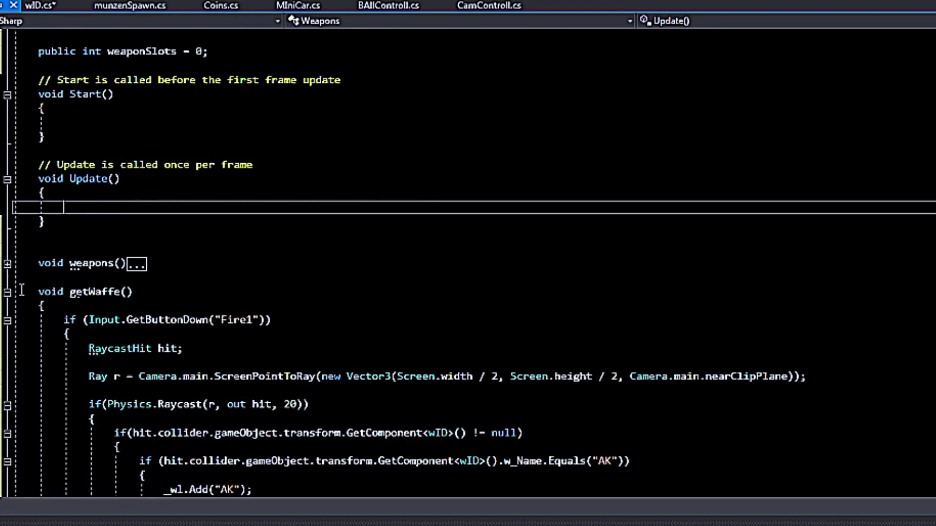
{"action": "left_click", "coordinate": [8, 292]}
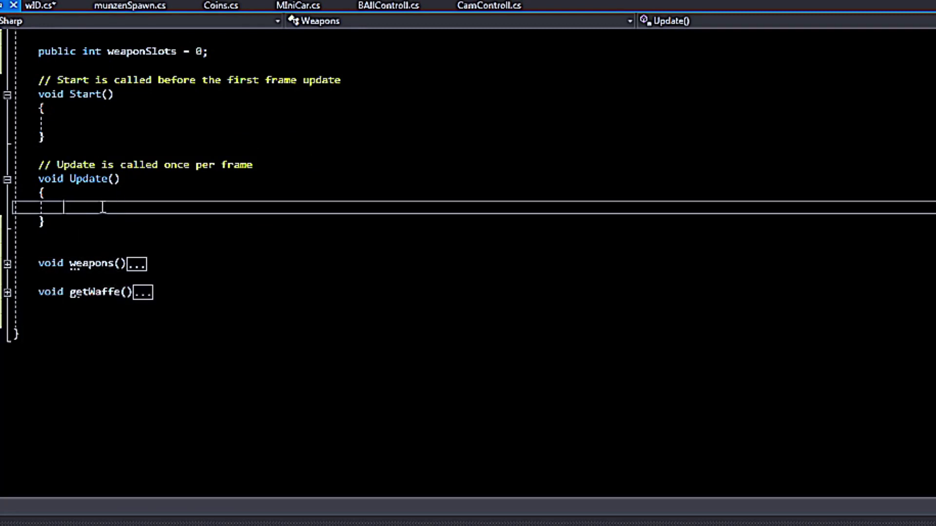
Add getWaffe(); and weapons(); calls inside Update() and save Weapons.cs
{"action": "type", "text": "getw"}
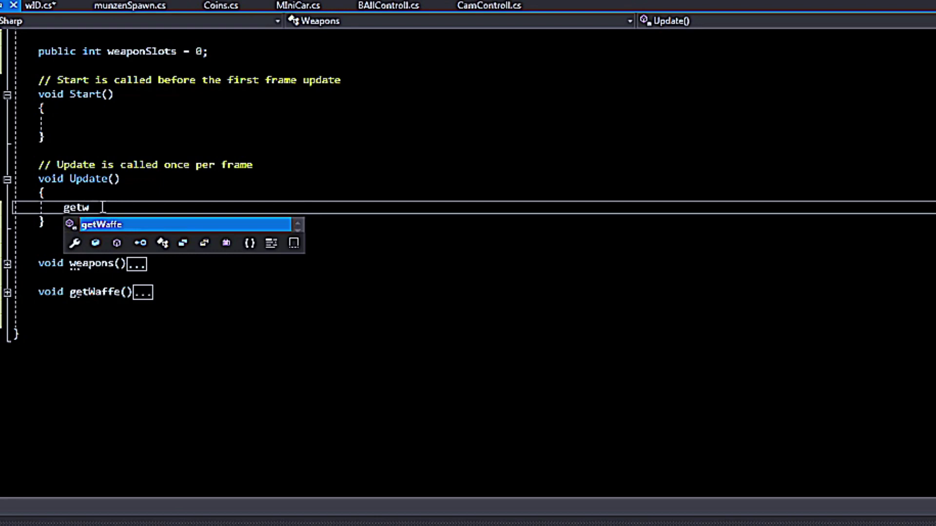
{"action": "key", "text": "Tab"}
{"action": "type", "text": "();"}
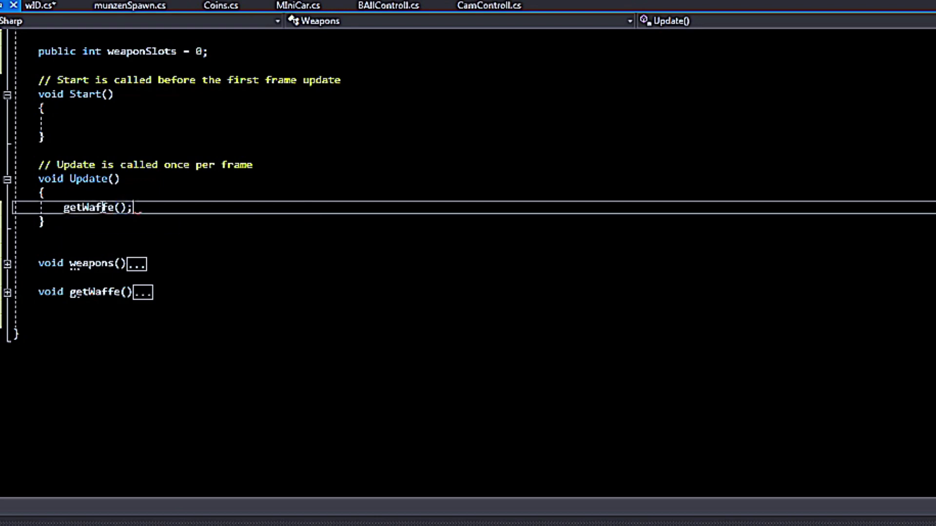
{"action": "key", "text": "Return"}
{"action": "type", "text": "e"}
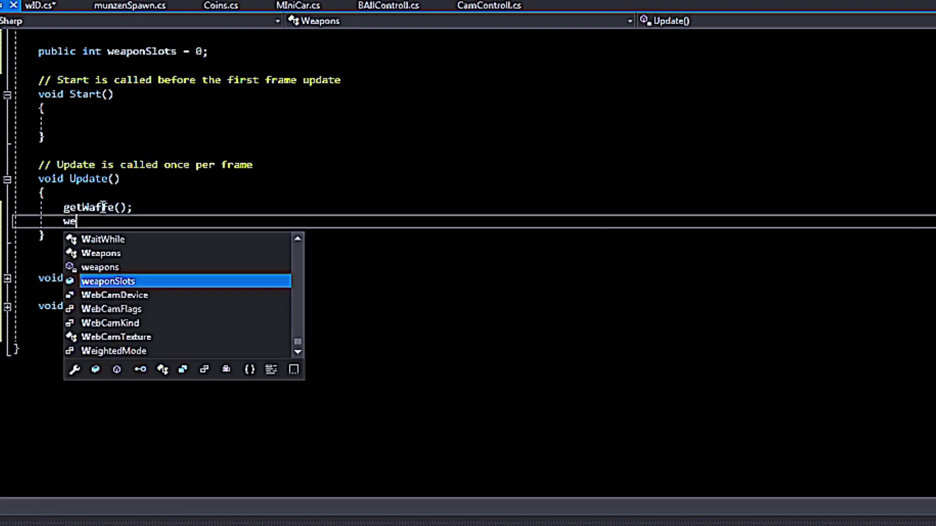
{"action": "type", "text": "a"}
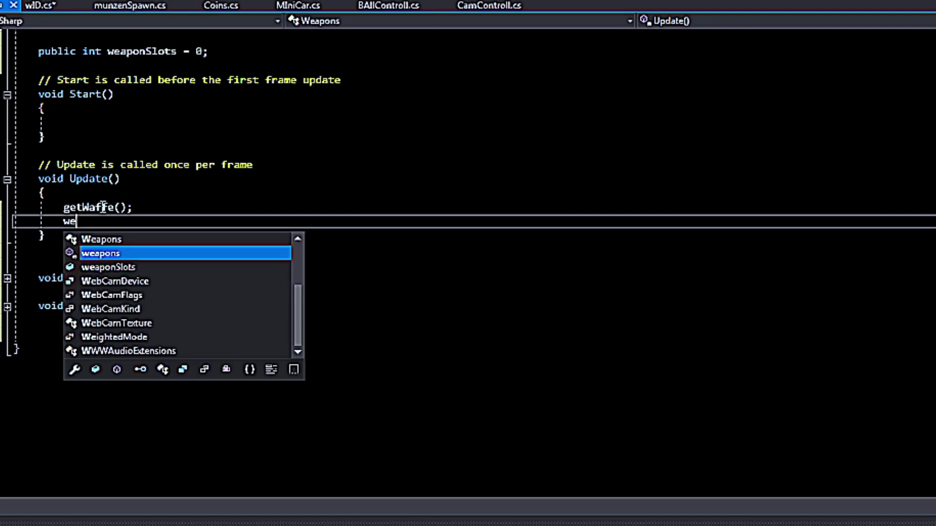
{"action": "key", "text": "Tab"}
{"action": "type", "text": "();"}
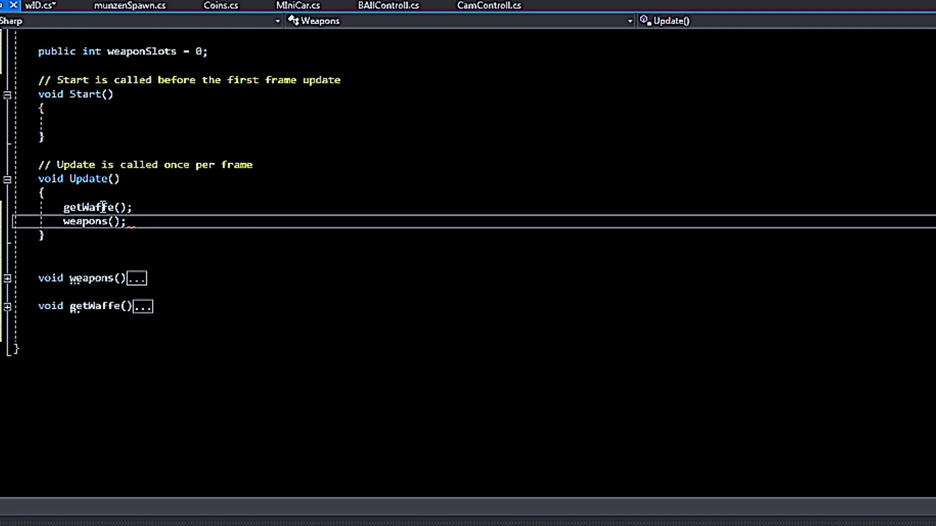
{"action": "scroll", "coordinate": [328, 157], "scroll_direction": "up", "scroll_amount": 3}
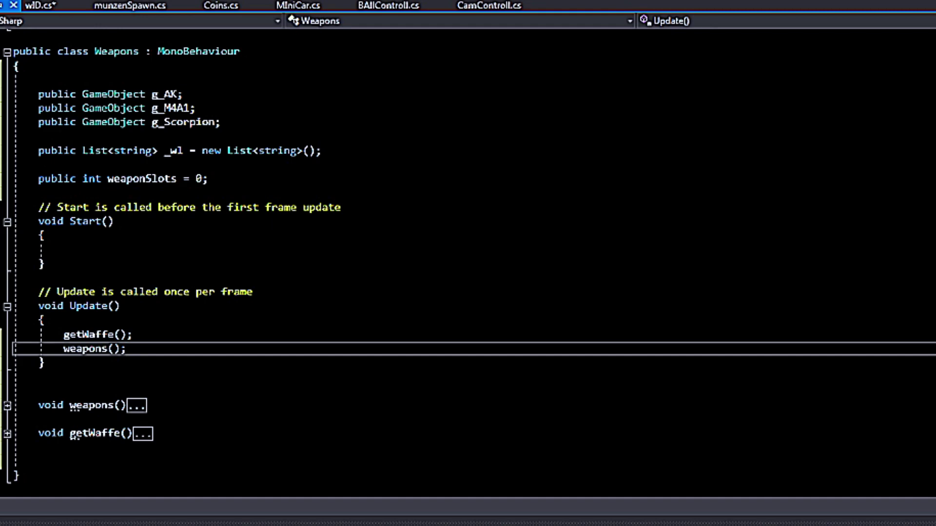
{"action": "key", "text": "ctrl+s"}
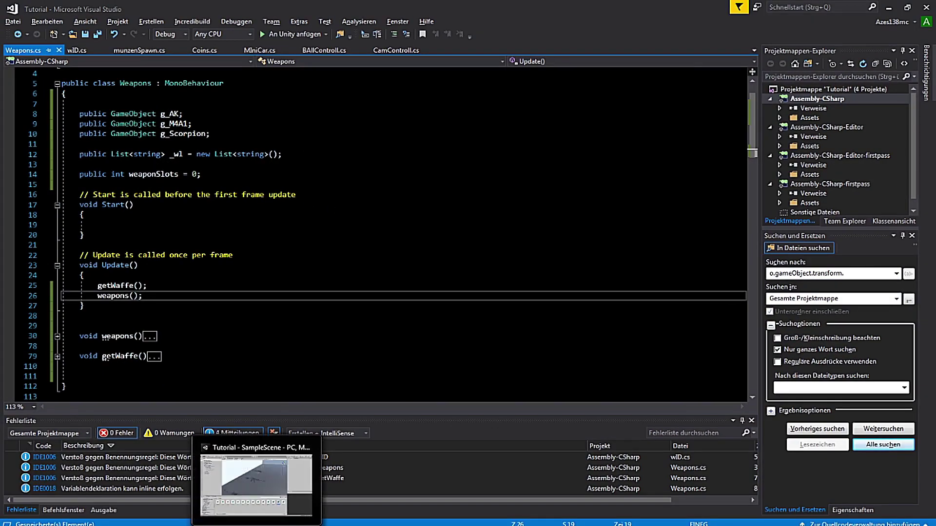
Switch back to the Unity editor from Visual Studio
{"action": "left_click", "coordinate": [251, 480]}
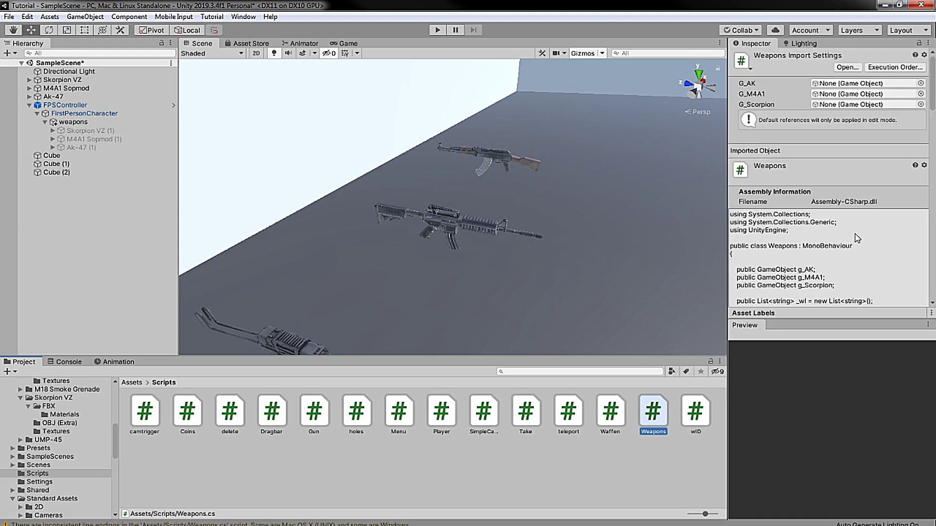
Attach the Weapons script to the FPSController object
{"action": "scroll", "coordinate": [394, 206], "scroll_direction": "down", "scroll_amount": 3}
{"action": "mouse_move", "coordinate": [394, 206]}
{"action": "middle_mouse_down"}
{"action": "mouse_move", "coordinate": [446, 224]}
{"action": "mouse_move", "coordinate": [360, 210]}
{"action": "middle_mouse_up"}
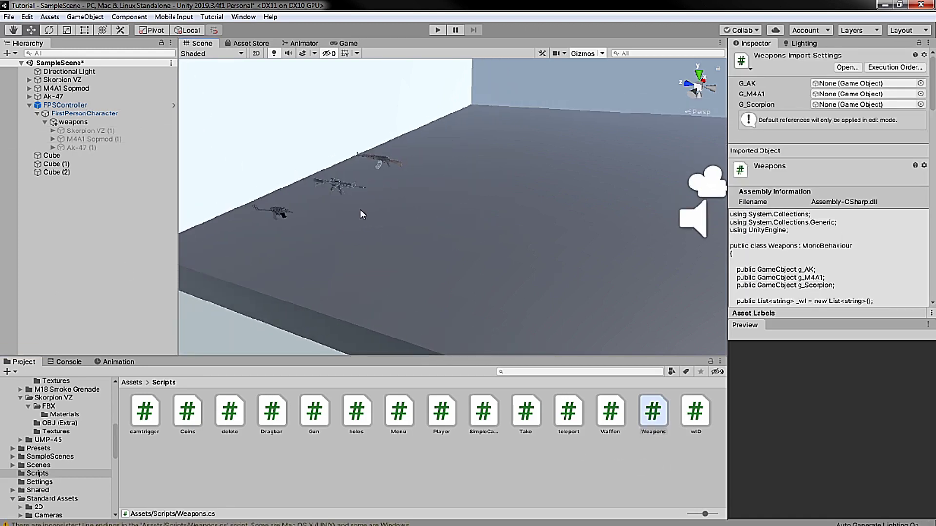
{"action": "left_click", "coordinate": [85, 113]}
{"action": "left_click", "coordinate": [86, 106]}
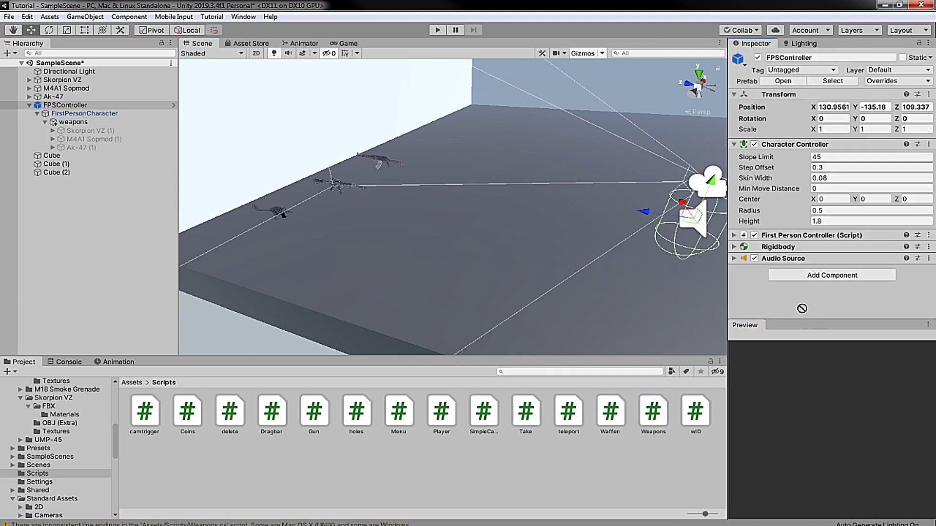
{"action": "left_click_drag", "start_coordinate": [644, 414], "coordinate": [812, 305]}
{"action": "scroll", "coordinate": [813, 303], "scroll_direction": "down", "scroll_amount": 3}
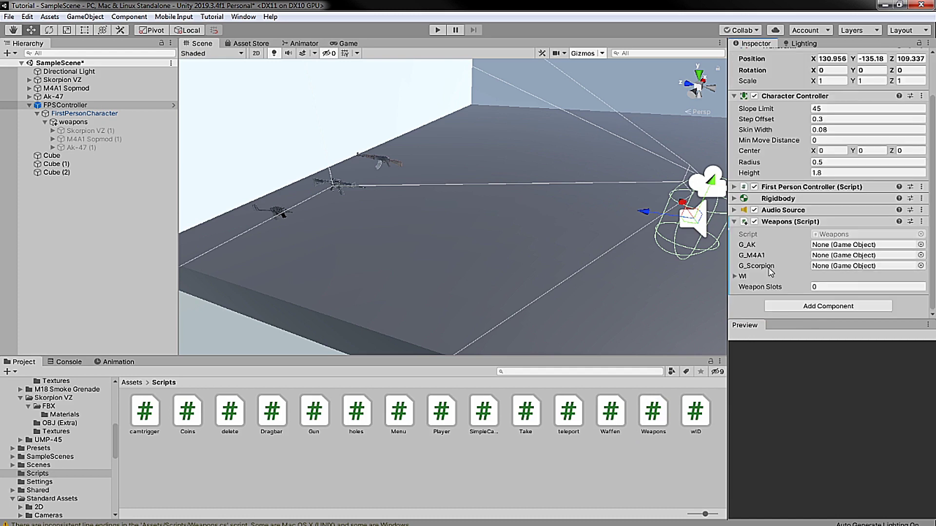
Assign Ak-47 (1) to G_AK, Skorpion VZ (1) to G_Scorpion and M4A1 Sopmod (1) to G_M4A1
{"action": "left_click_drag", "start_coordinate": [90, 149], "coordinate": [827, 247]}
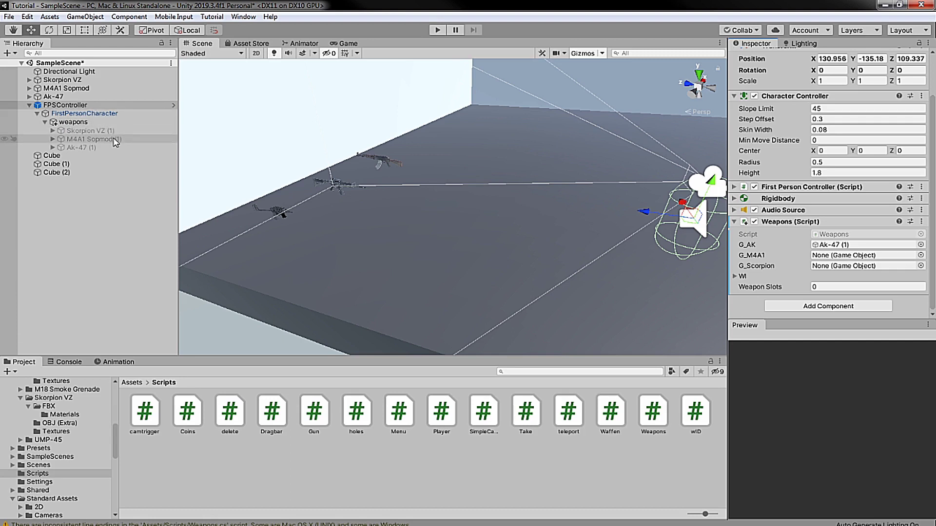
{"action": "left_click_drag", "start_coordinate": [89, 134], "coordinate": [836, 272]}
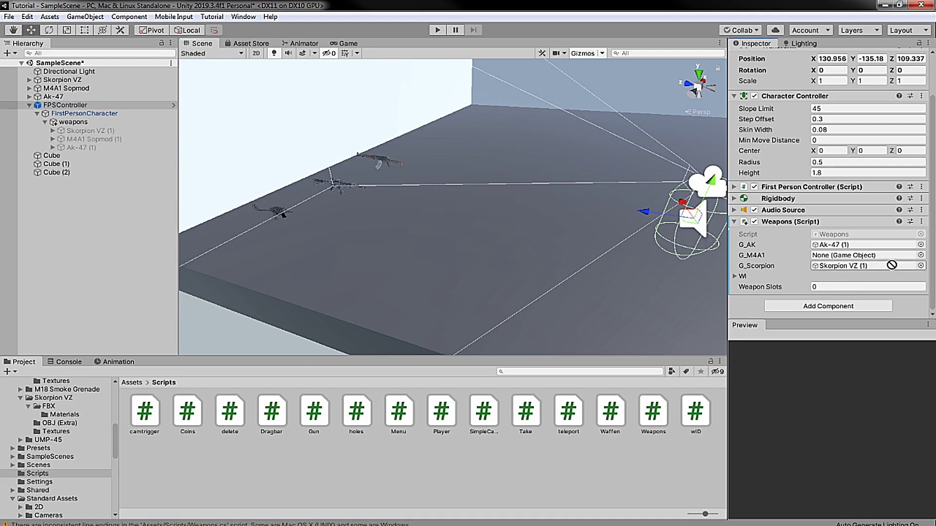
{"action": "left_click_drag", "start_coordinate": [96, 141], "coordinate": [812, 255]}
Expand the Wl list, frame the guns and player, and enter Play mode
{"action": "left_click", "coordinate": [735, 276]}
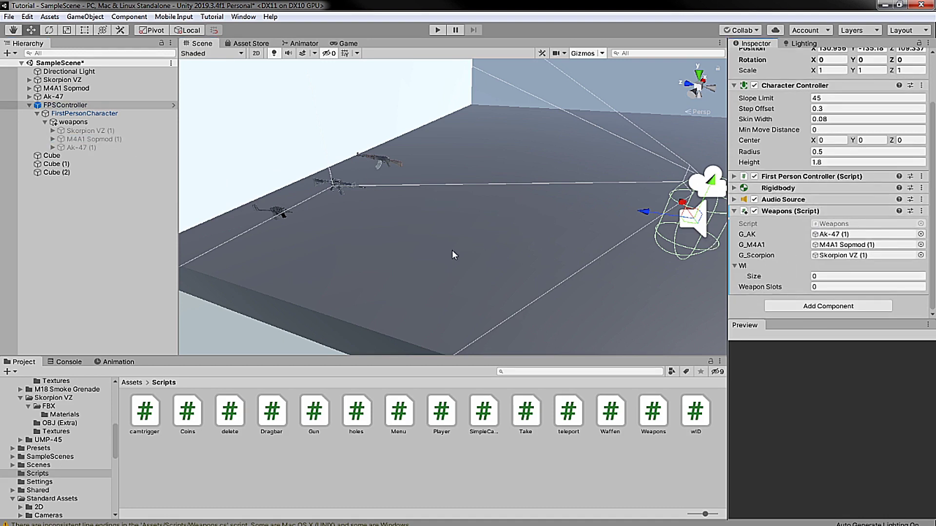
{"action": "middle_click_drag", "start_coordinate": [452, 254], "coordinate": [410, 219]}
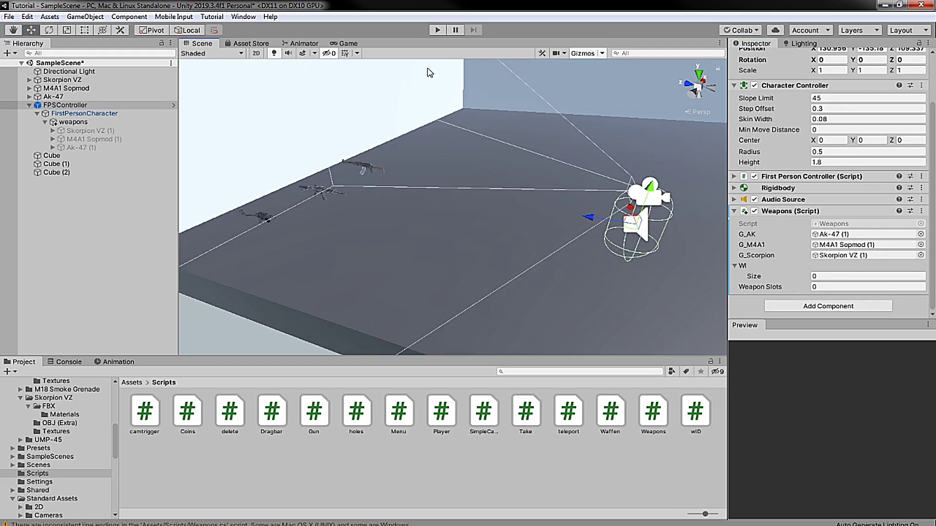
{"action": "left_click", "coordinate": [437, 31]}
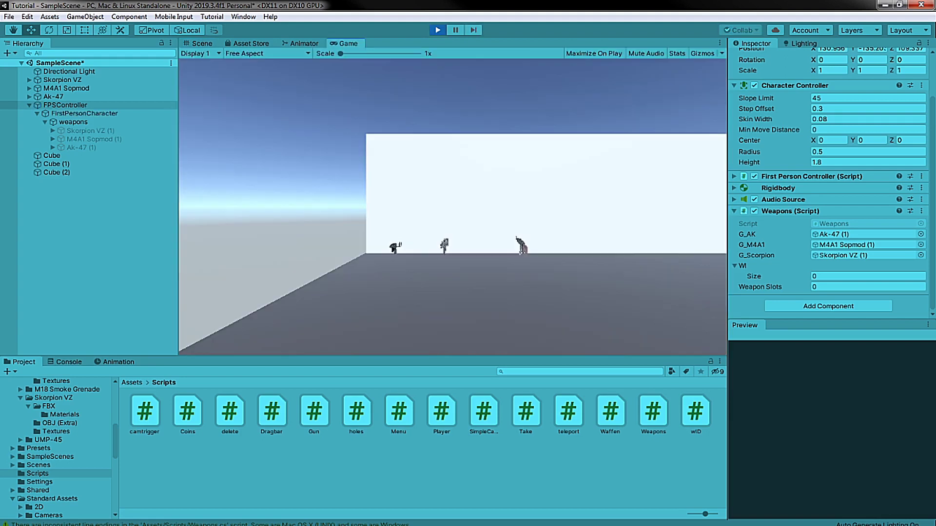
Walk to the AK-47 on the floor and pick it up
{"action": "key", "text": "w"}
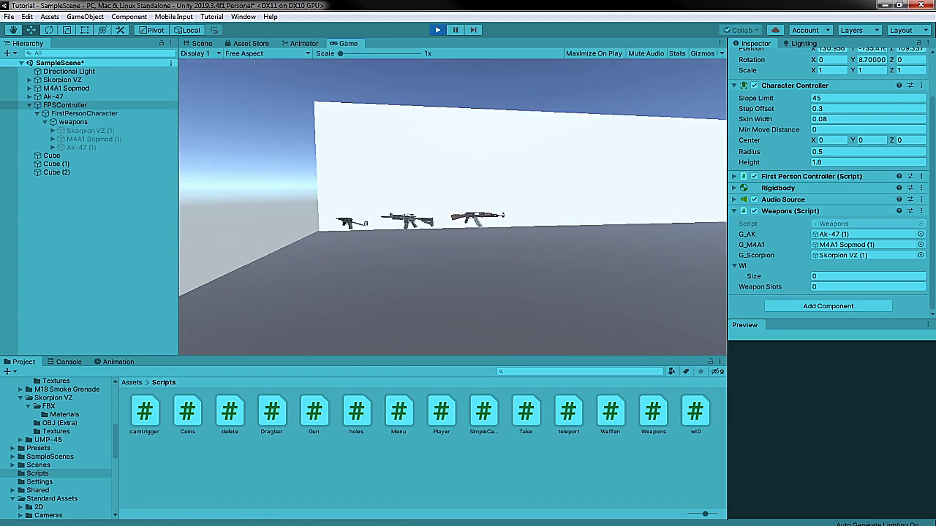
{"action": "key", "text": "w"}
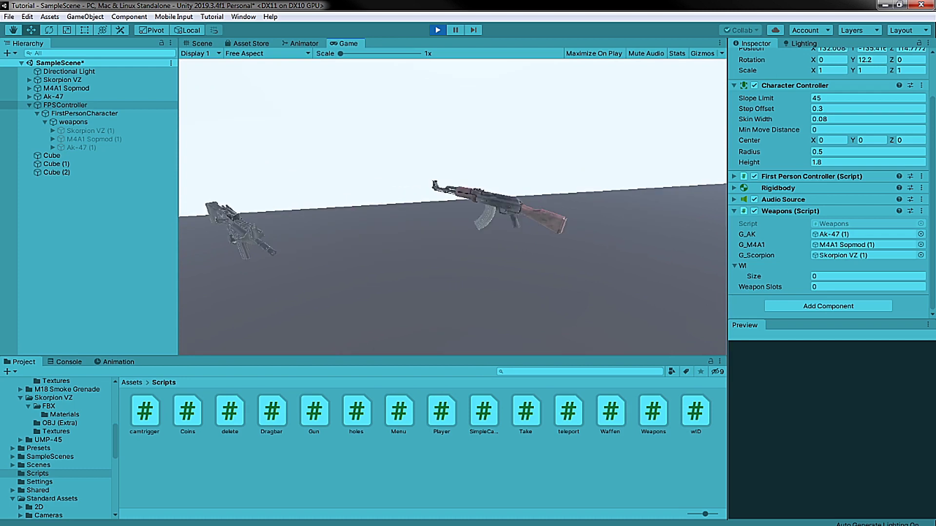
{"action": "key", "text": "w"}
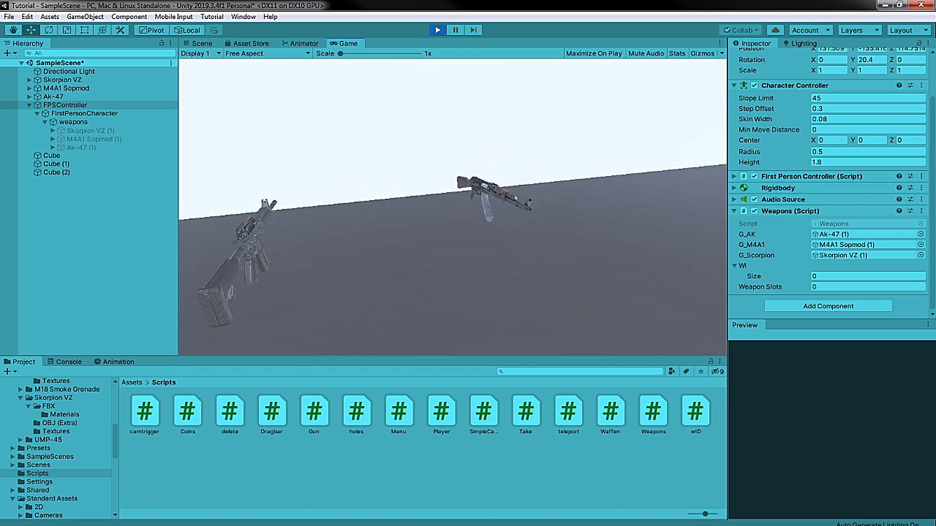
{"action": "key", "text": "s"}
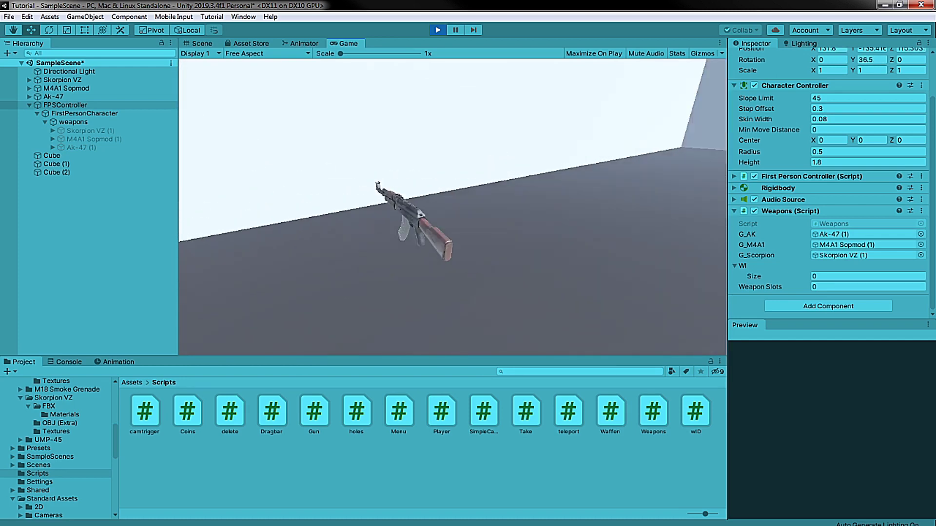
{"action": "key", "text": "s"}
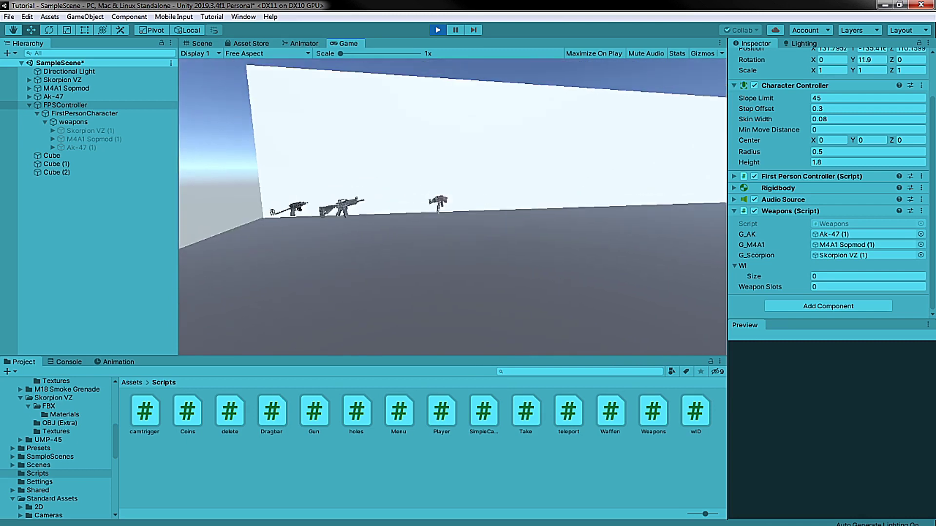
Approach the remaining rifles and press 1 to equip the AK-47
{"action": "key", "text": "w"}
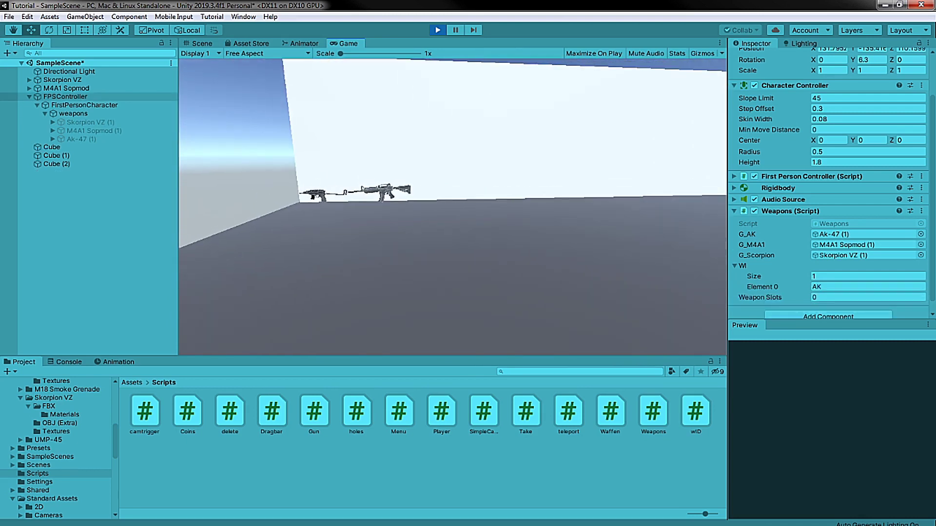
{"action": "key", "text": "w"}
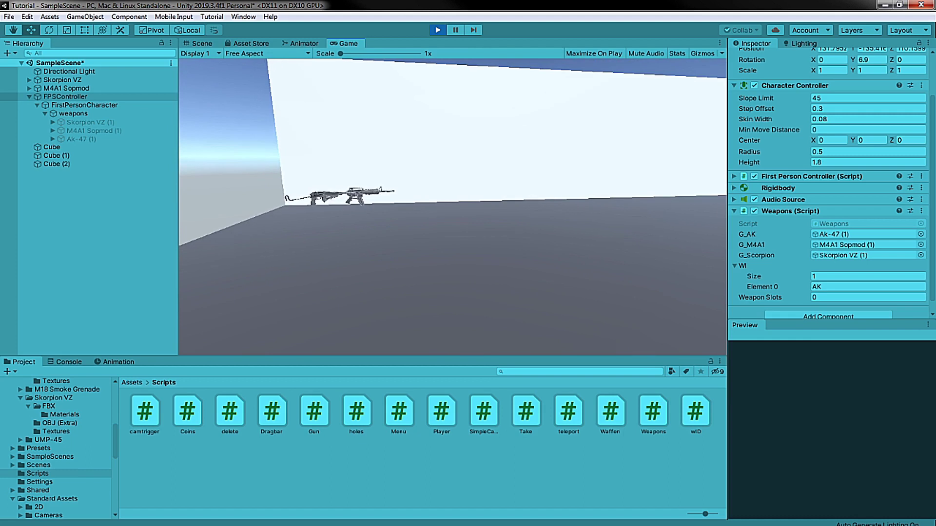
{"action": "key", "text": "w"}
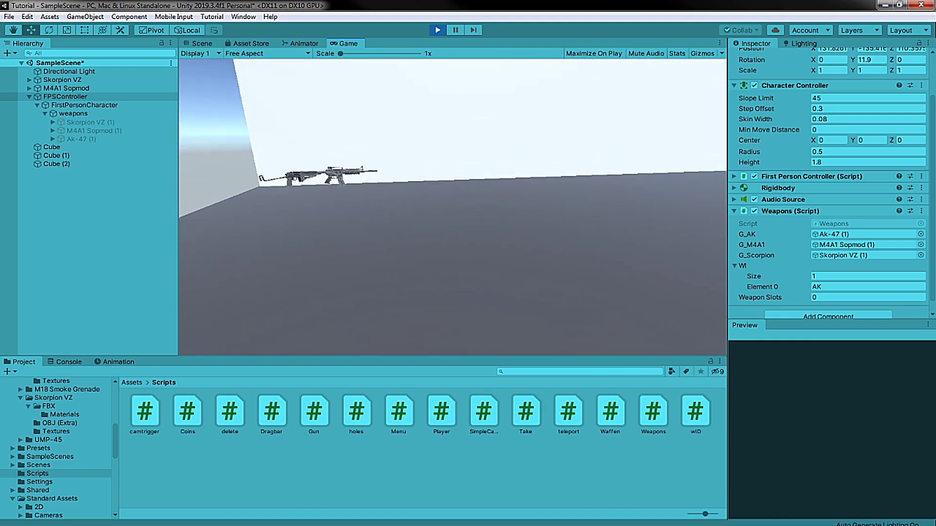
{"action": "key", "text": "1"}
{"action": "key", "text": "w"}
{"action": "key", "text": "1"}
{"action": "key", "text": "1"}
{"action": "key", "text": "1"}
{"action": "key", "text": "1"}
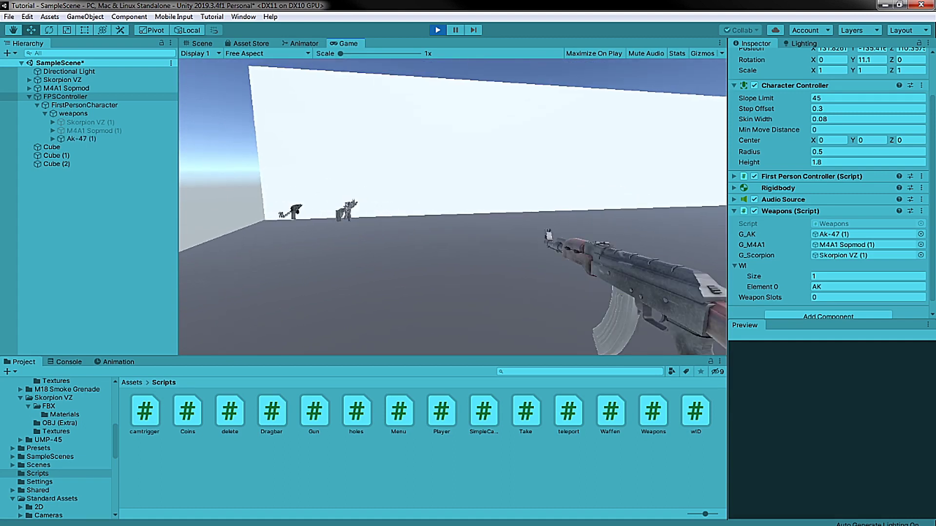
Pick up the M4A1 and use the mouse wheel to switch between the AK and M4A1
{"action": "mouse_move", "coordinate": [452, 205]}
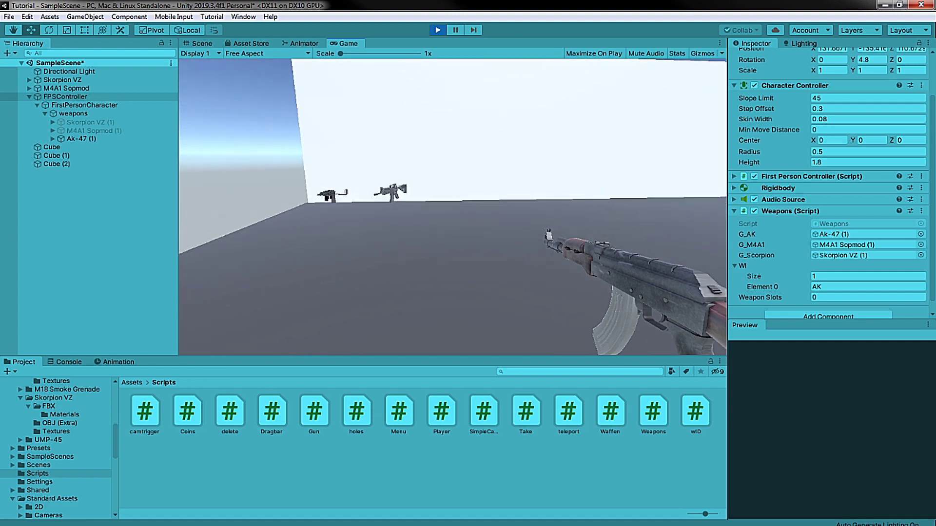
{"action": "key", "text": "w"}
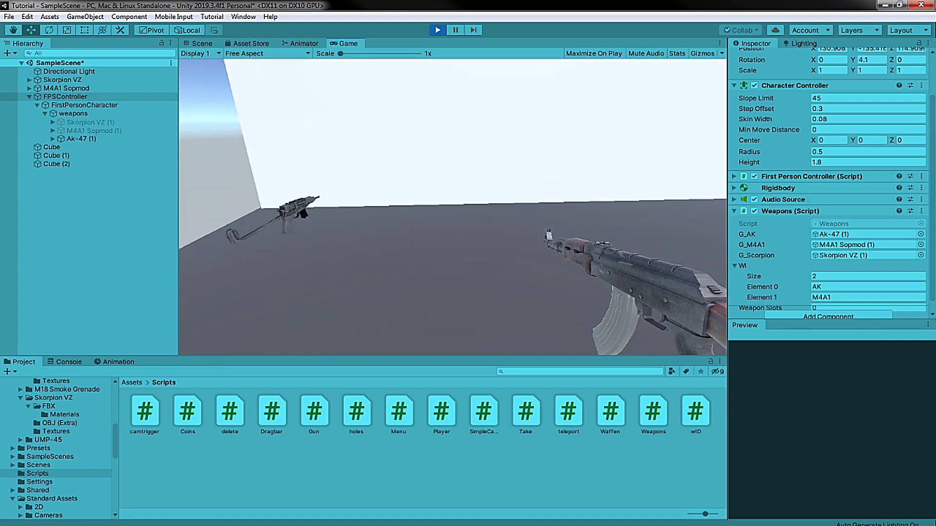
{"action": "key", "text": "s"}
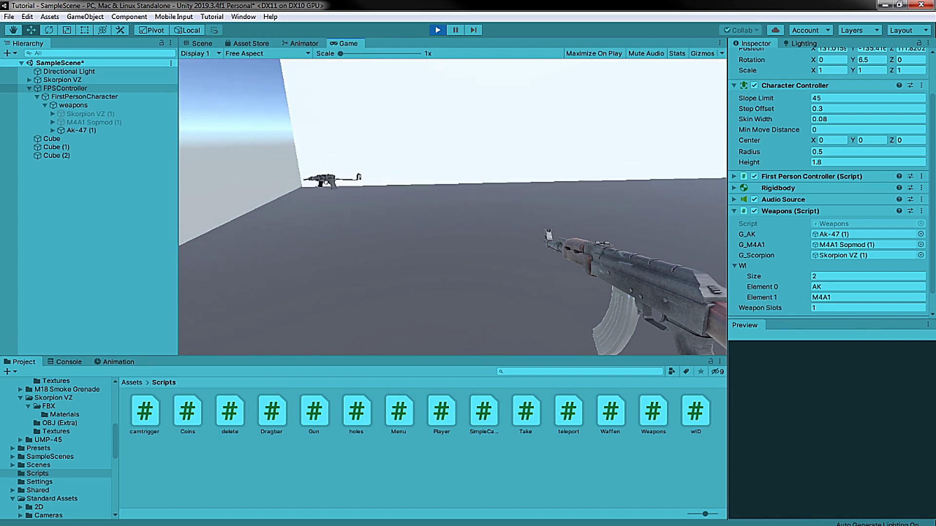
{"action": "scroll", "coordinate": [452, 204], "scroll_direction": "up", "scroll_amount": 1}
{"action": "scroll", "coordinate": [453, 205], "scroll_direction": "up", "scroll_amount": 1}
{"action": "scroll", "coordinate": [452, 204], "scroll_direction": "down", "scroll_amount": 1}
{"action": "scroll", "coordinate": [452, 205], "scroll_direction": "down", "scroll_amount": 1}
{"action": "scroll", "coordinate": [452, 205], "scroll_direction": "up", "scroll_amount": 1}
{"action": "scroll", "coordinate": [452, 205], "scroll_direction": "up", "scroll_amount": 1}
{"action": "scroll", "coordinate": [452, 205], "scroll_direction": "down", "scroll_amount": 1}
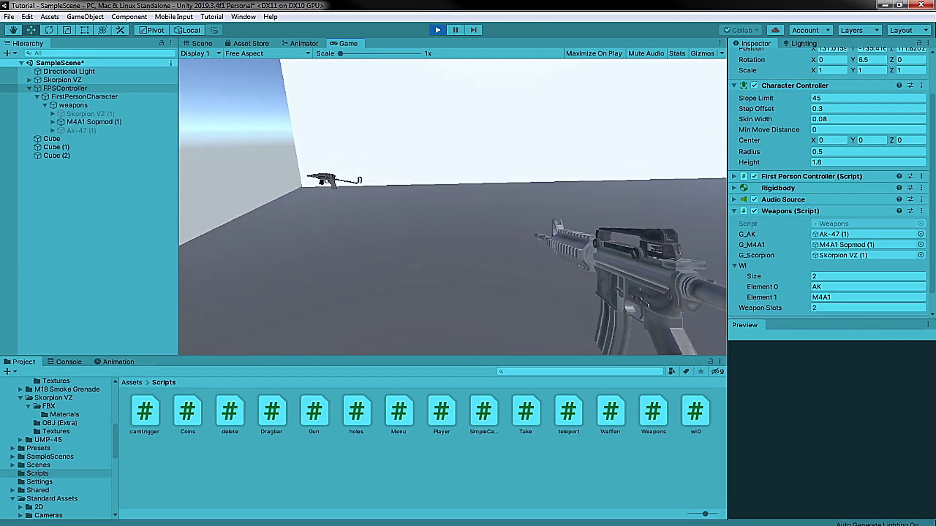
{"action": "scroll", "coordinate": [452, 205], "scroll_direction": "down", "scroll_amount": 1}
{"action": "scroll", "coordinate": [452, 204], "scroll_direction": "up", "scroll_amount": 1}
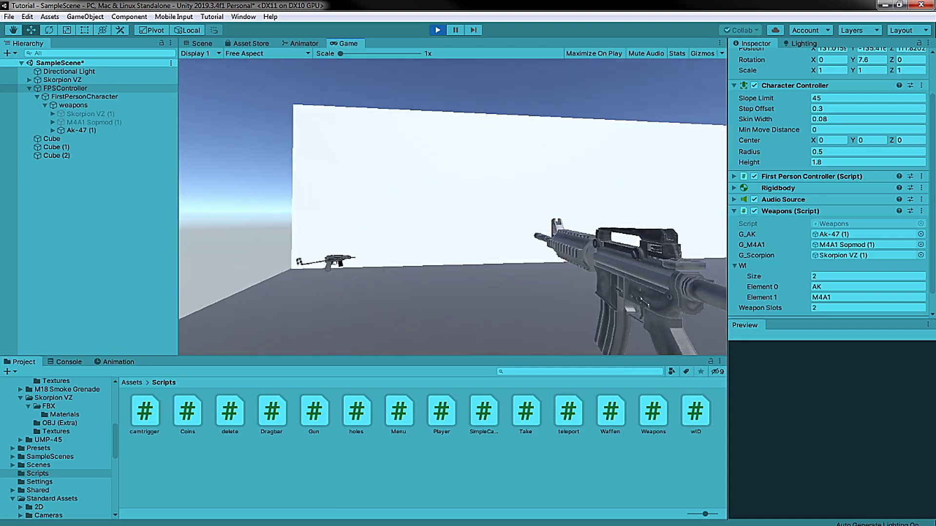
{"action": "scroll", "coordinate": [452, 205], "scroll_direction": "down", "scroll_amount": 1}
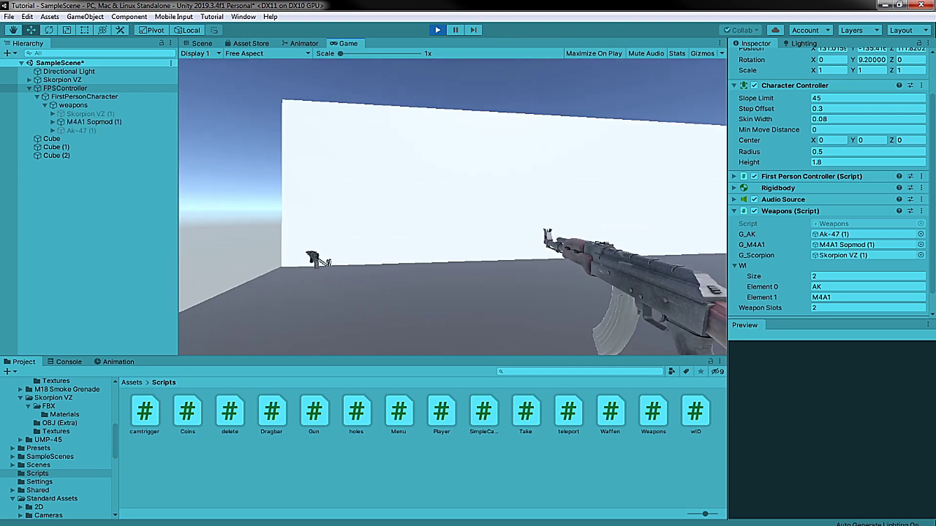
{"action": "scroll", "coordinate": [453, 205], "scroll_direction": "up", "scroll_amount": 1}
{"action": "scroll", "coordinate": [453, 205], "scroll_direction": "down", "scroll_amount": 1}
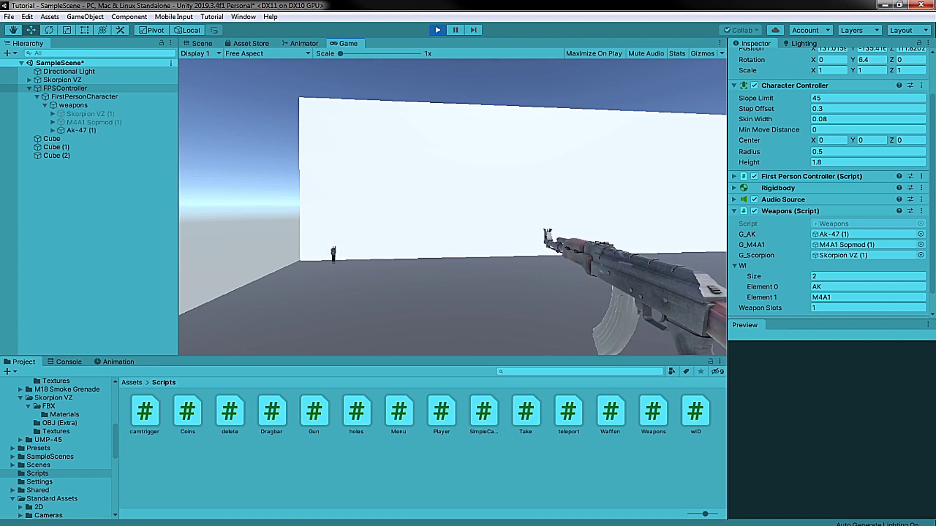
Walk around, then cycle slots 2, 1, 2, 3 and finish on slot 1 with the AK held
{"action": "key", "text": "w"}
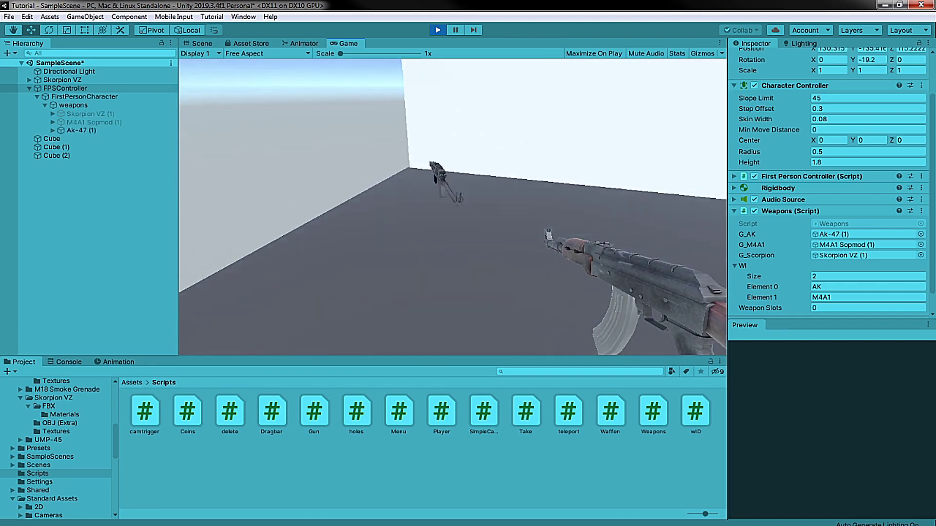
{"action": "key", "text": "s"}
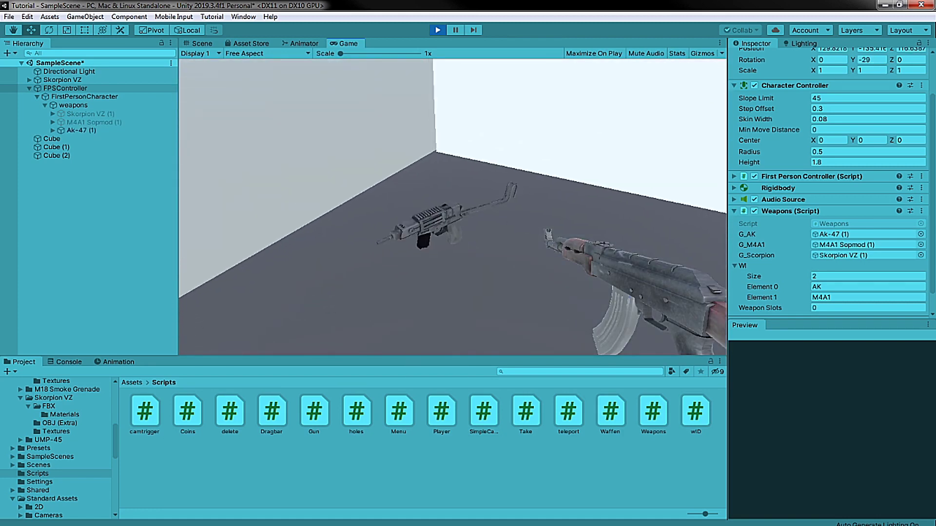
{"action": "key", "text": "w"}
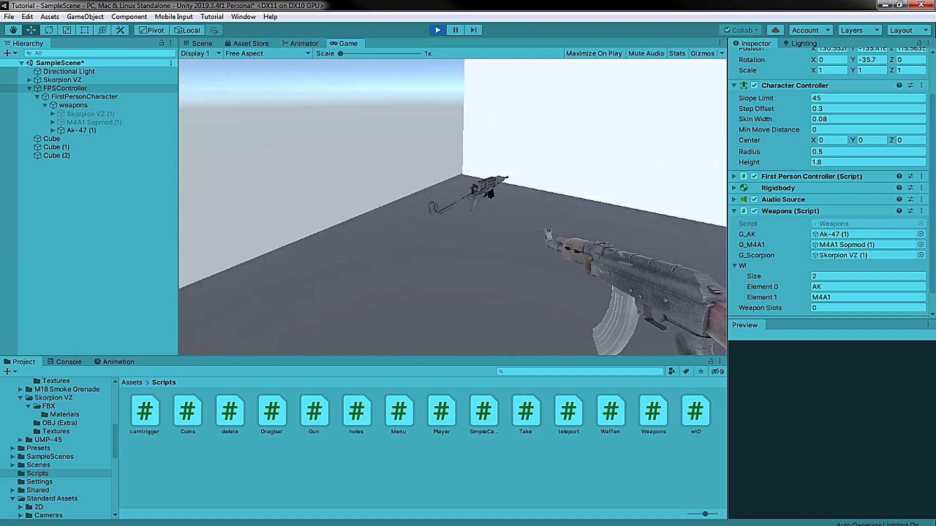
{"action": "key", "text": "s"}
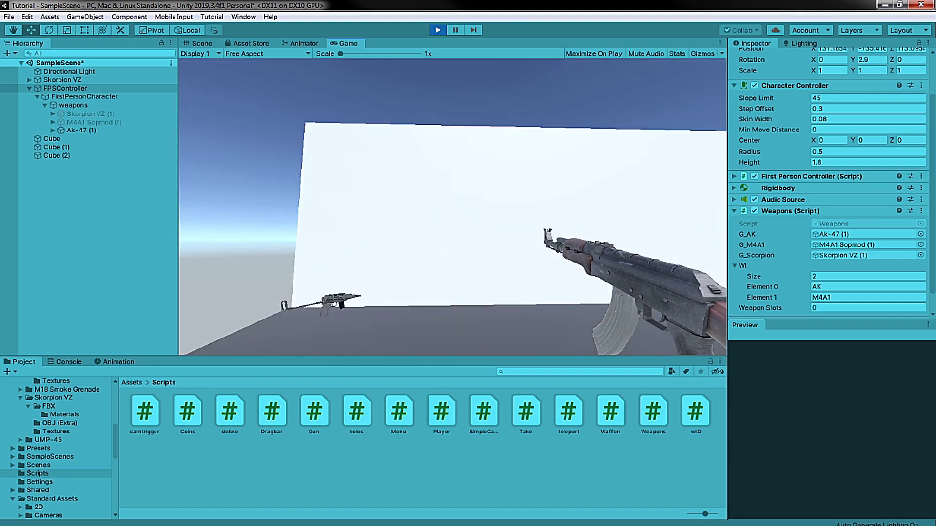
{"action": "key", "text": "2"}
{"action": "key", "text": "1"}
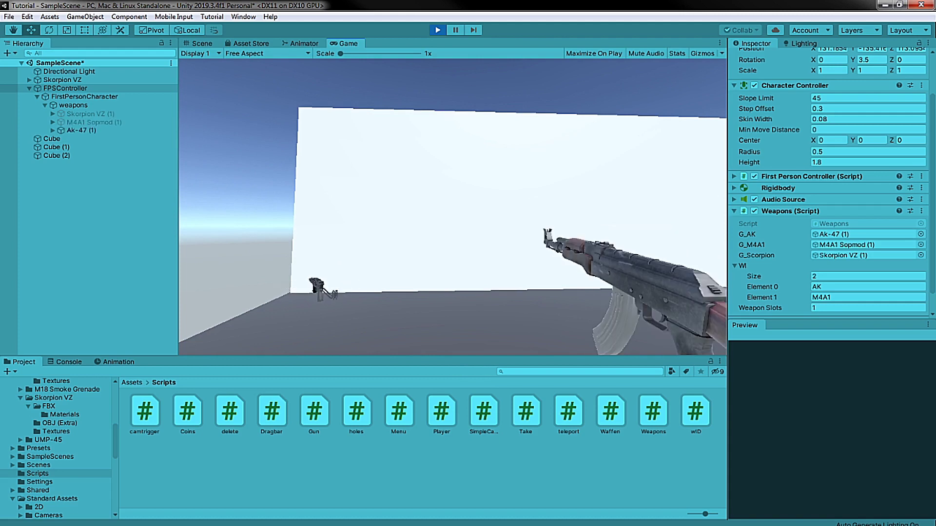
{"action": "key", "text": "2"}
{"action": "key", "text": "3"}
{"action": "key", "text": "1"}
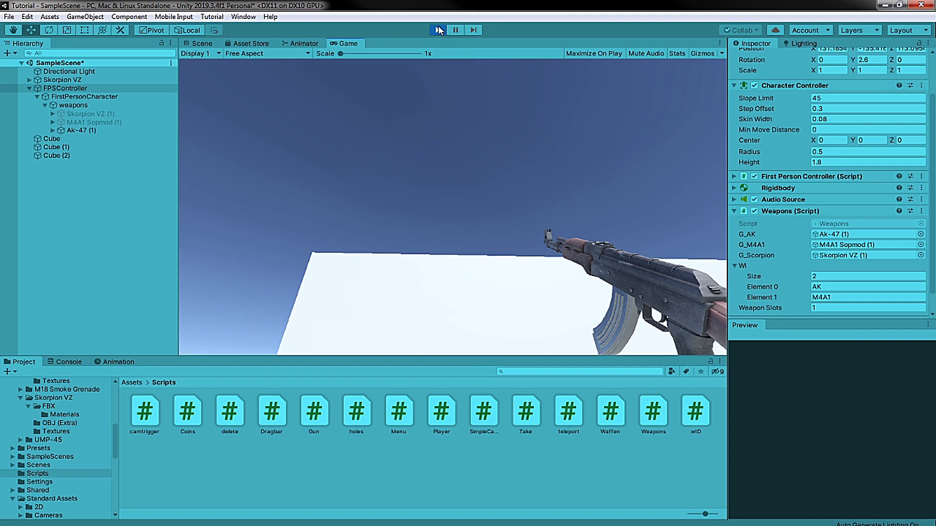
Exit Play mode and return to the Unity editor
{"action": "left_click", "coordinate": [438, 30]}
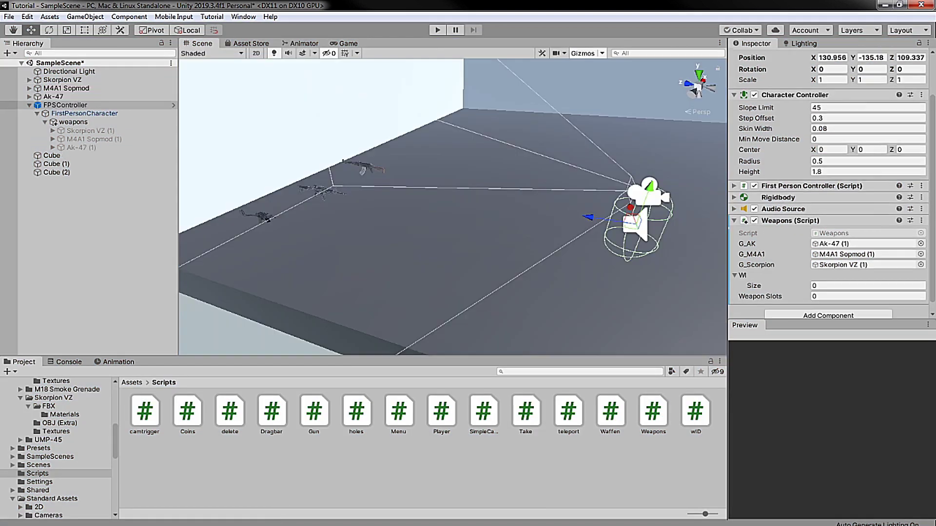